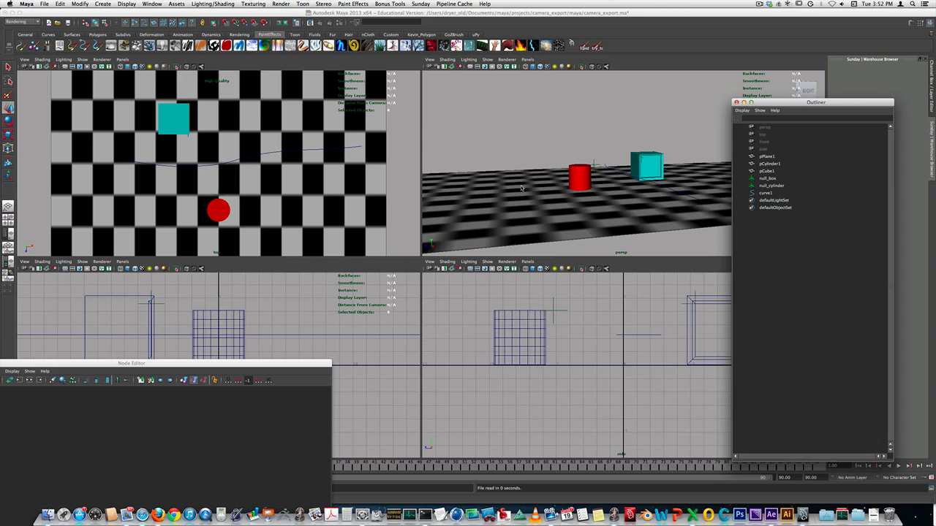
Maximize the perspective view, move the Outliner aside, and inspect the curve and the locators beside the cylinder and box
left_click(540, 174)
key("space")
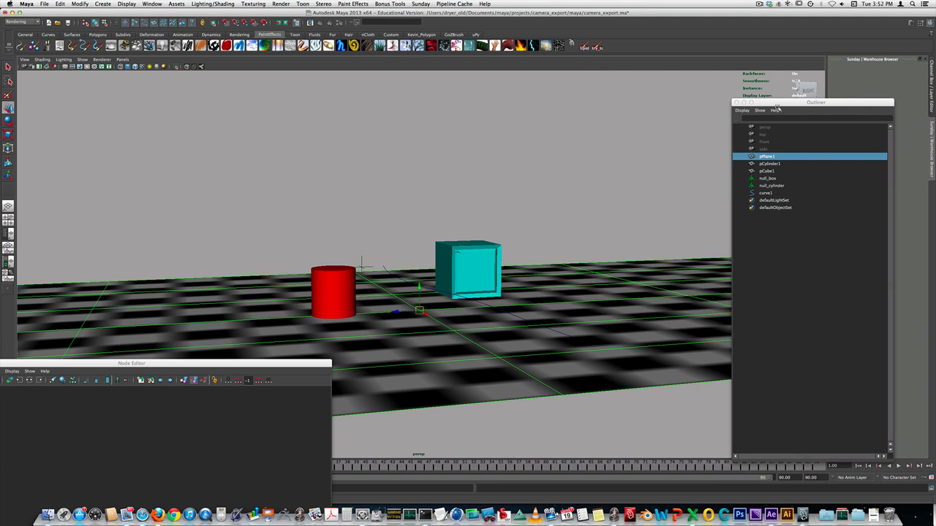
left_click_drag(800, 102, 935, 129)
left_click_drag(694, 166, 424, 203, "alt")
left_click(547, 231)
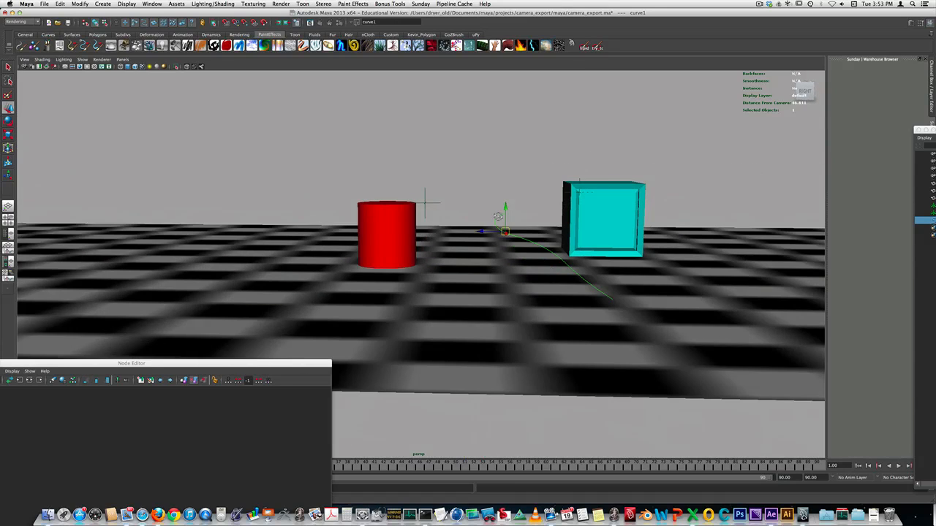
left_click(428, 199)
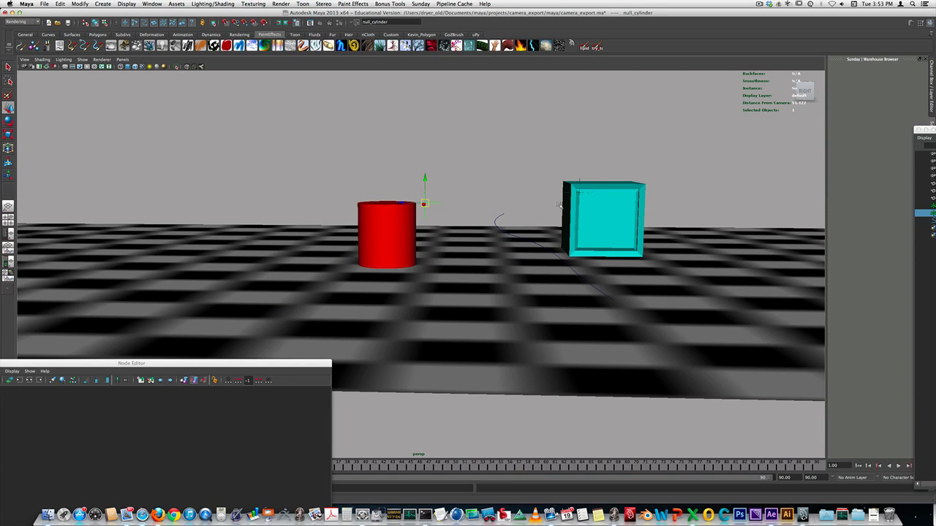
left_click_drag(558, 208, 445, 210, "alt")
left_click(598, 188)
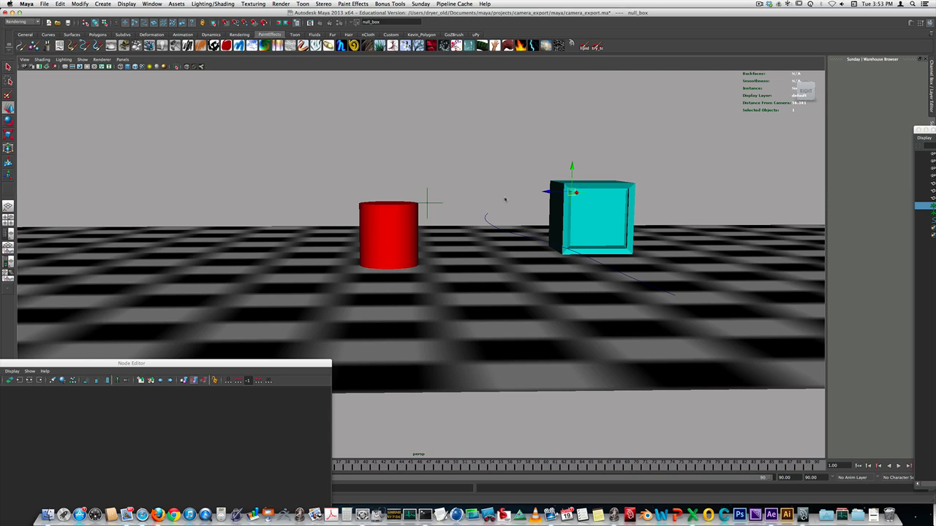
Switch to After Effects, comparing it with the Maya scene, and play the MayaToAE composition
key("super+Tab")
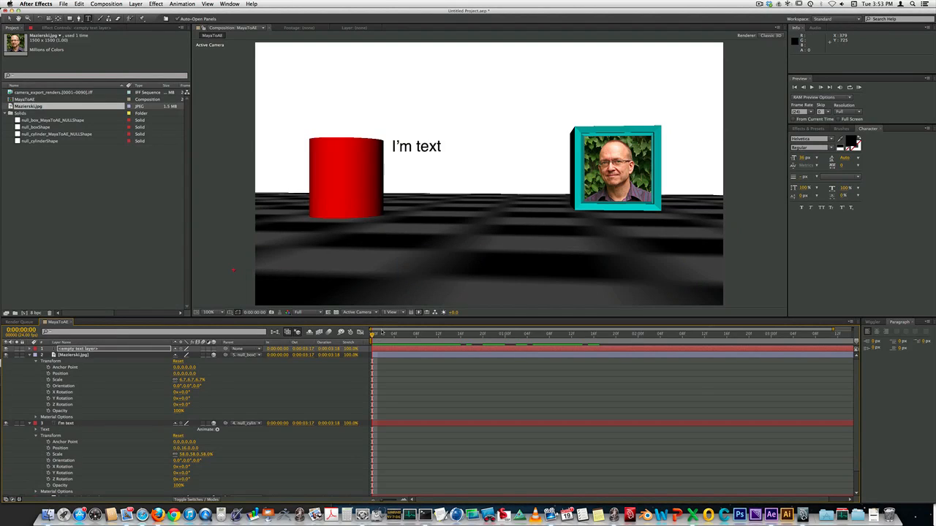
key("super+Tab")
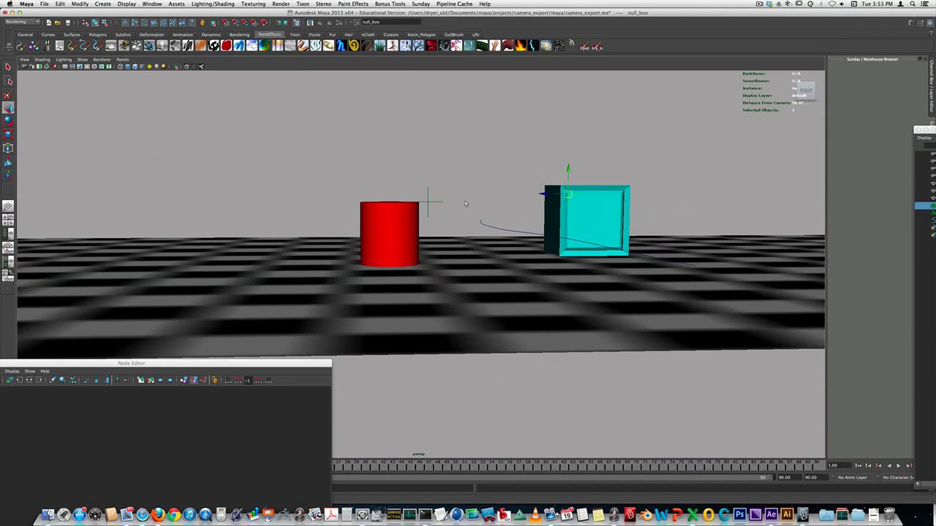
key("super+Tab")
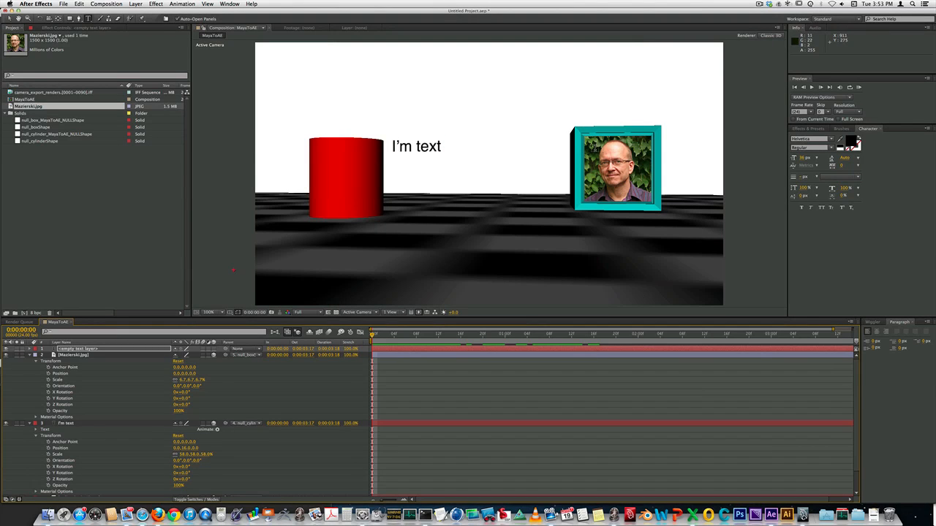
key("space")
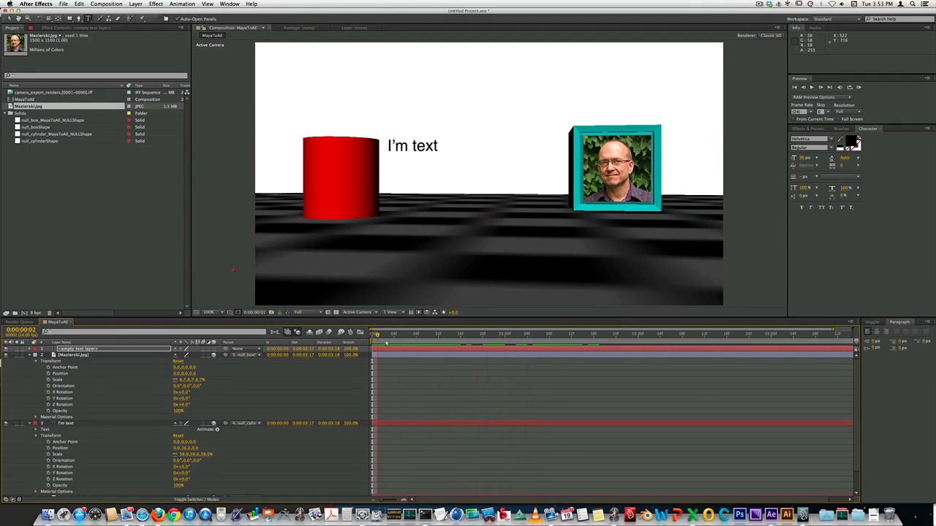
Collapse the expanded layer properties and examine the photo and "I'm text" layers in the timeline
left_click(30, 355)
left_click(29, 362)
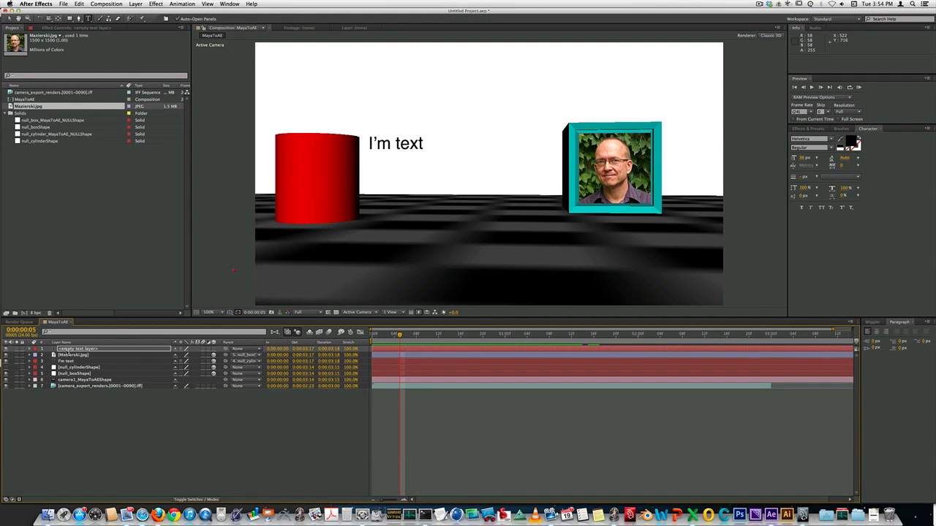
left_click(66, 355)
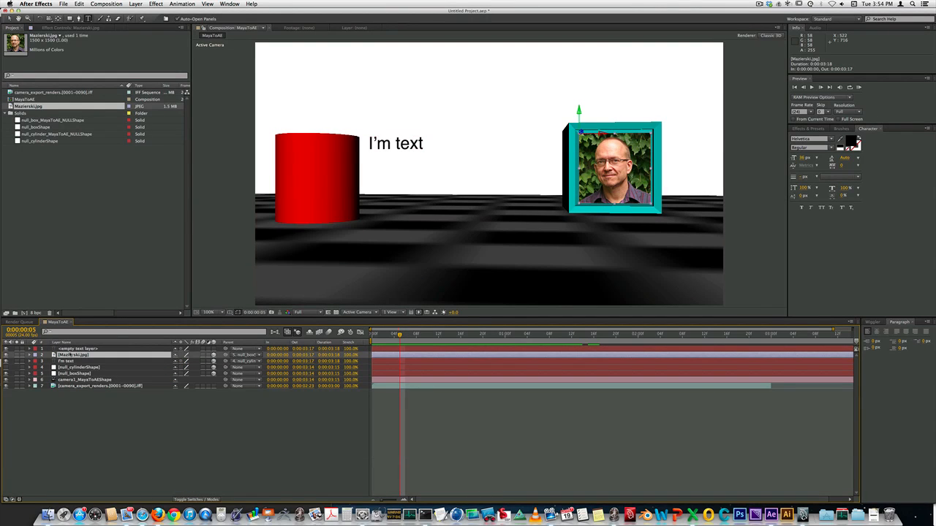
key("super+Up")
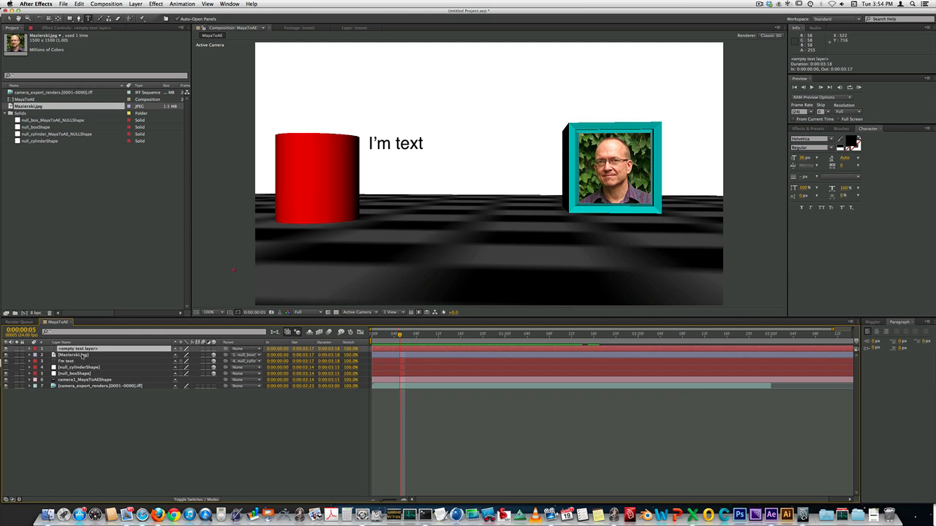
left_click(66, 361)
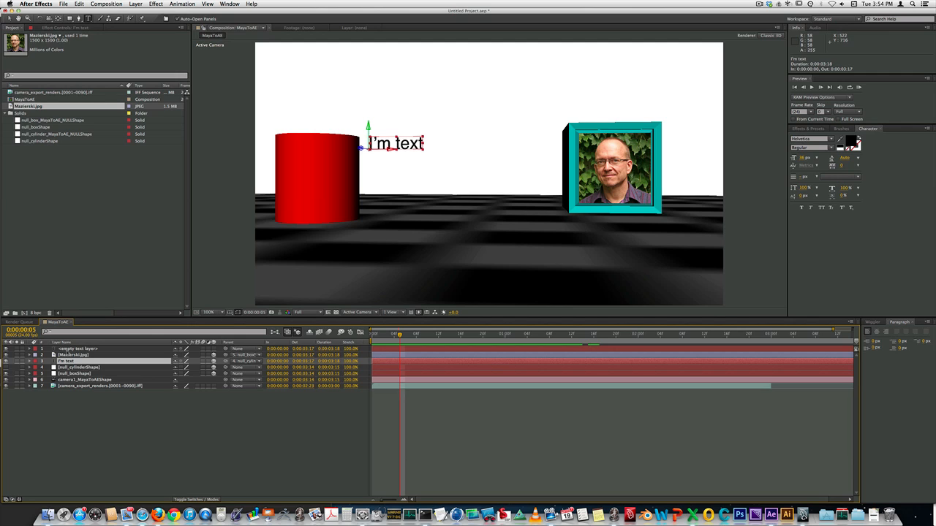
Switch back to Maya and create a new camera in the scene
key("super+Tab")
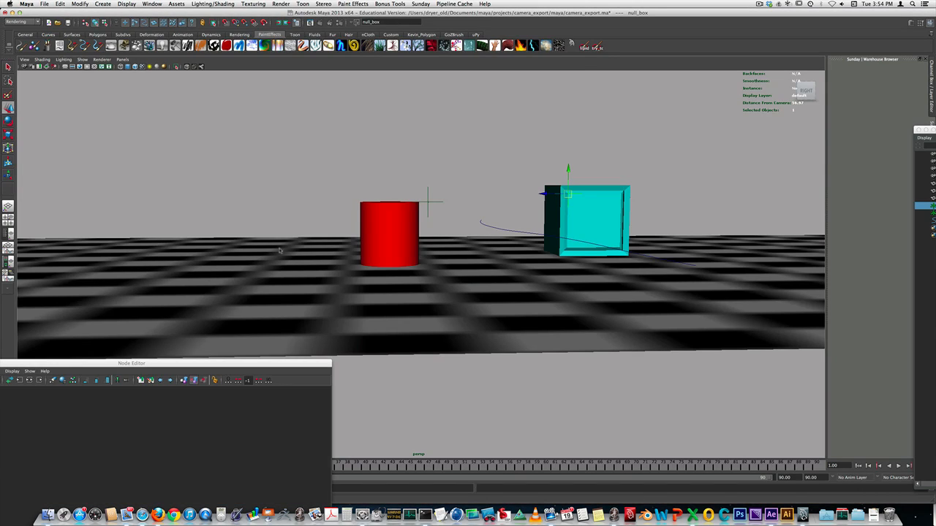
key("space")
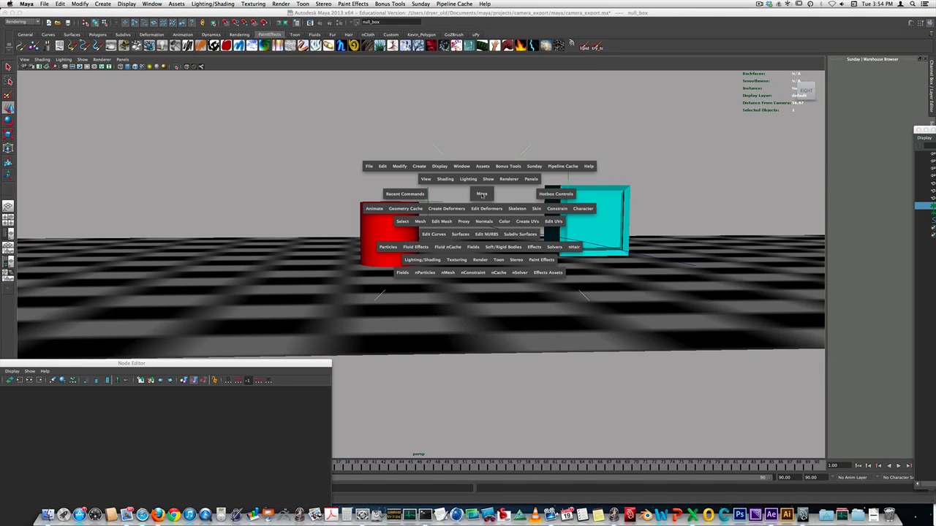
left_click_drag(422, 170, 505, 213)
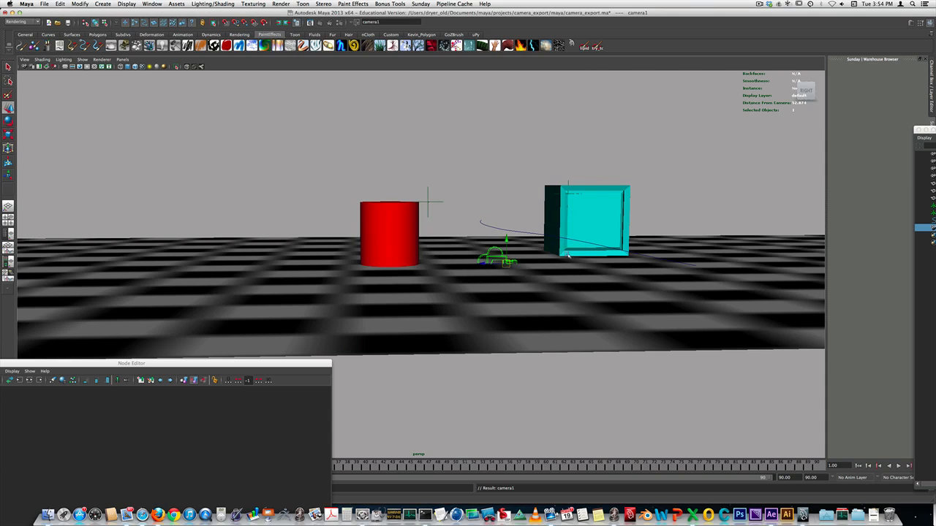
Attach the new camera to the curve as a motion path from frame 1 to 90, with Z front axis, Y up axis, Follow and Inverse front
left_click(652, 258, "shift")
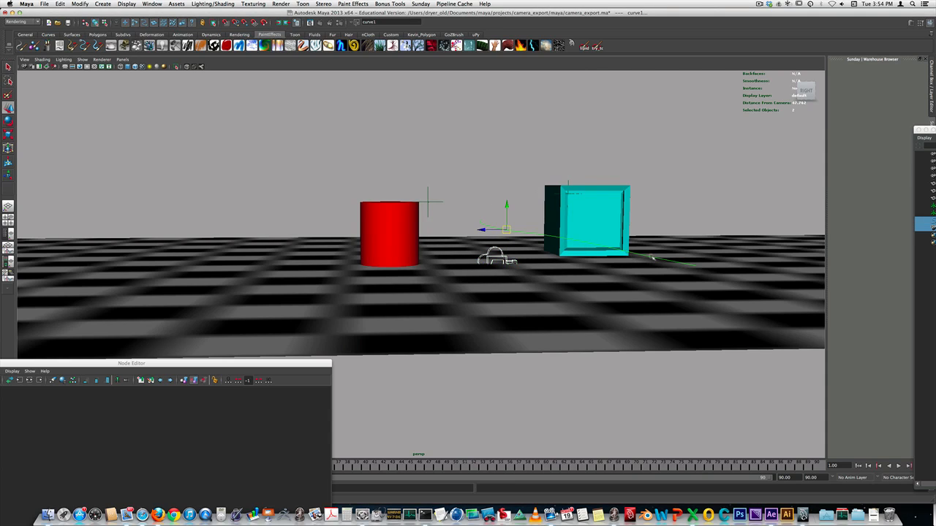
key("space")
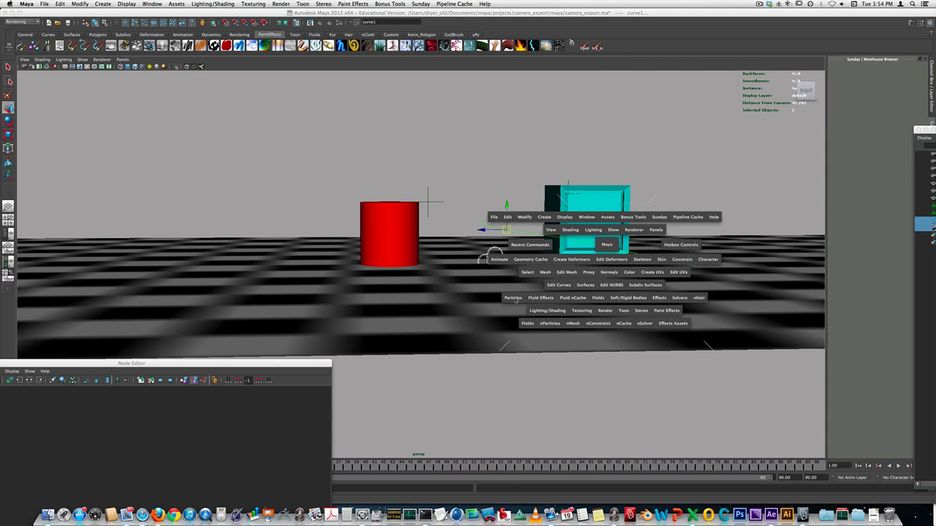
left_click(499, 260)
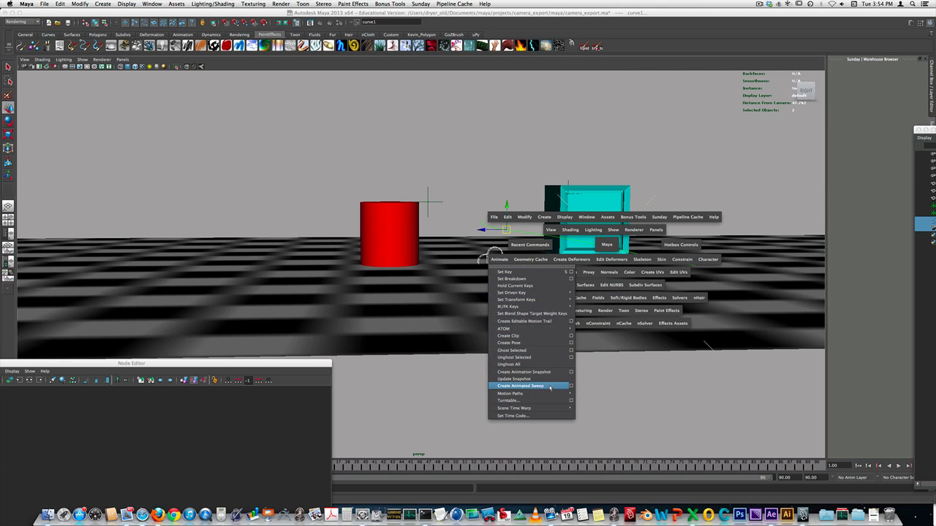
mouse_move(559, 394)
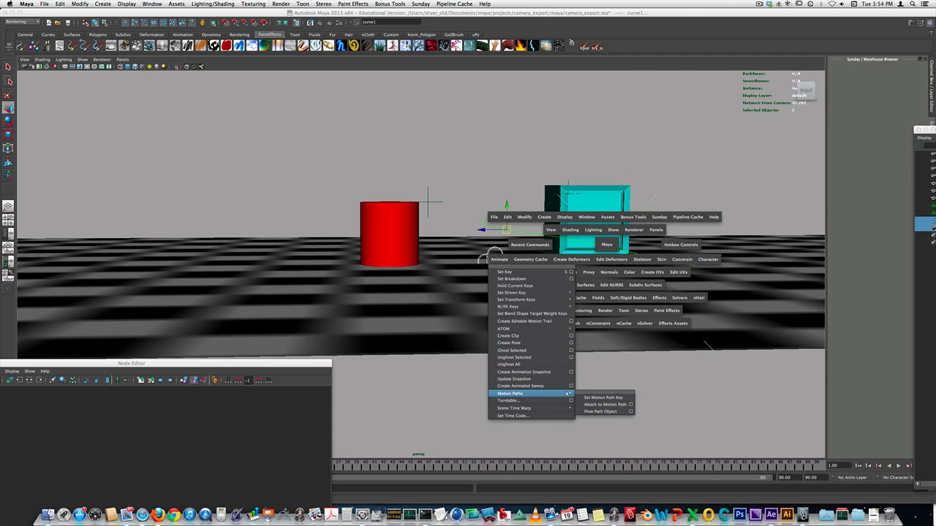
left_click(630, 405)
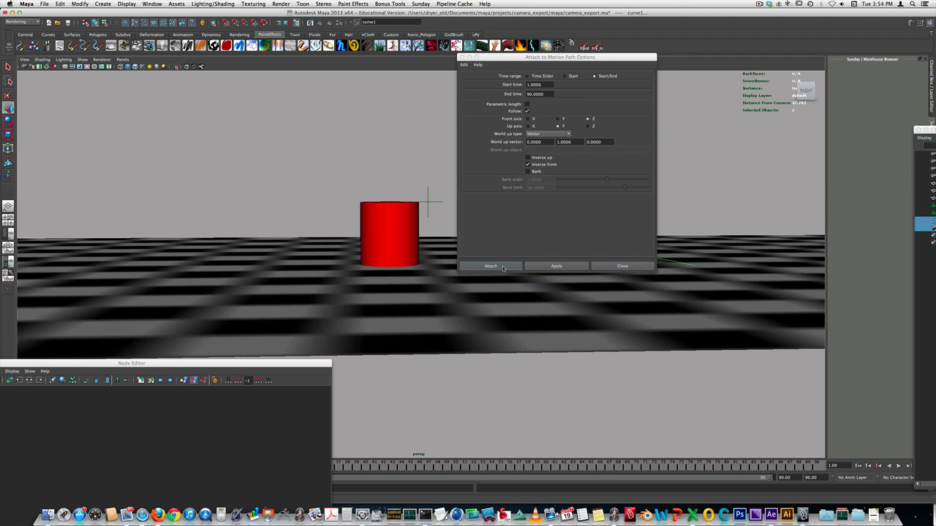
left_click(556, 265)
left_click(623, 265)
left_click_drag(597, 258, 544, 236, "alt")
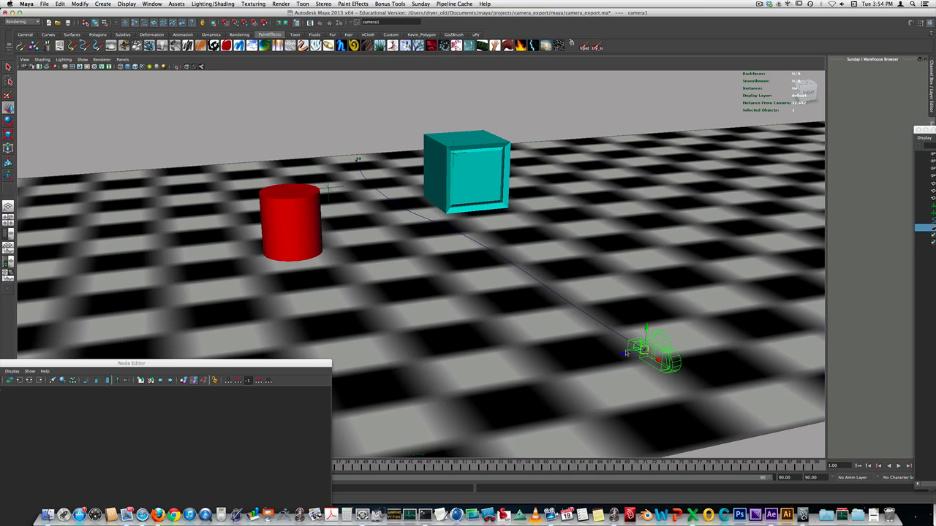
Close the Node Editor and scrub the timeline to check the camera's movement along the path
left_click_drag(85, 365, 301, 365)
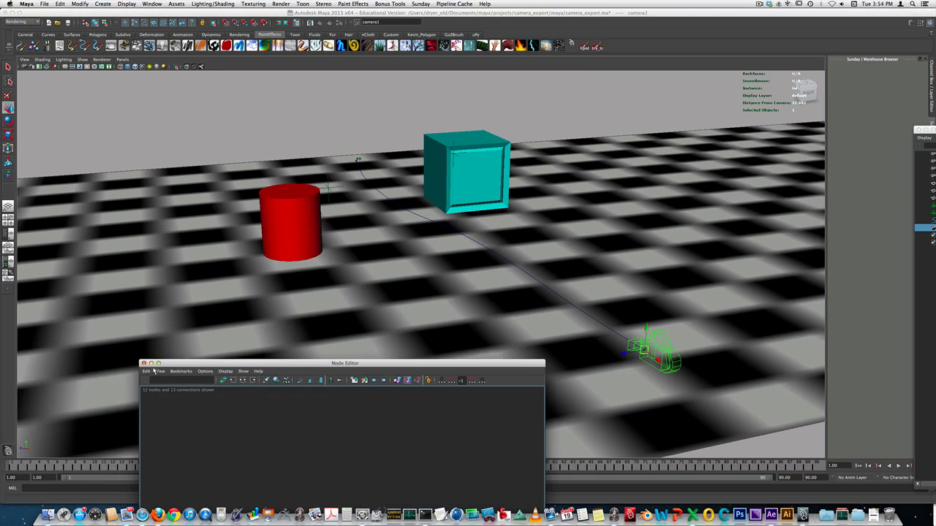
left_click(143, 363)
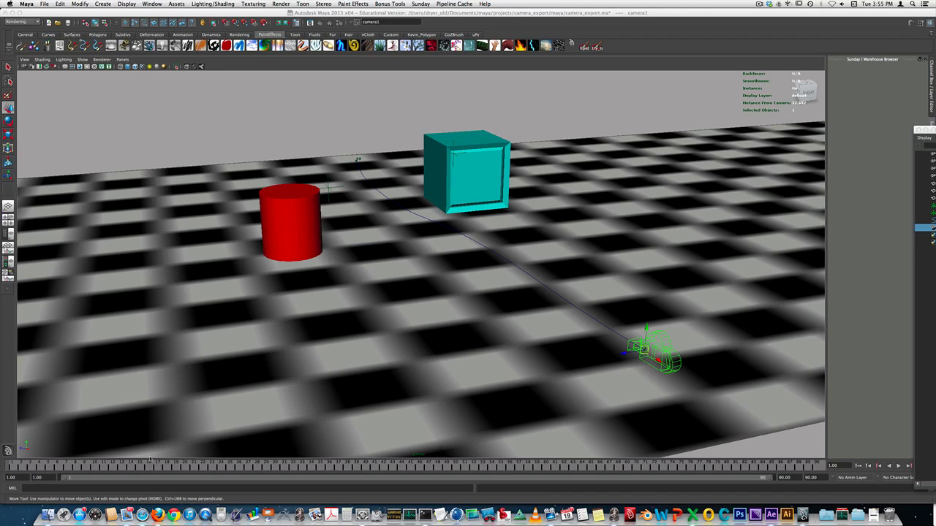
left_click_drag(8, 466, 351, 472)
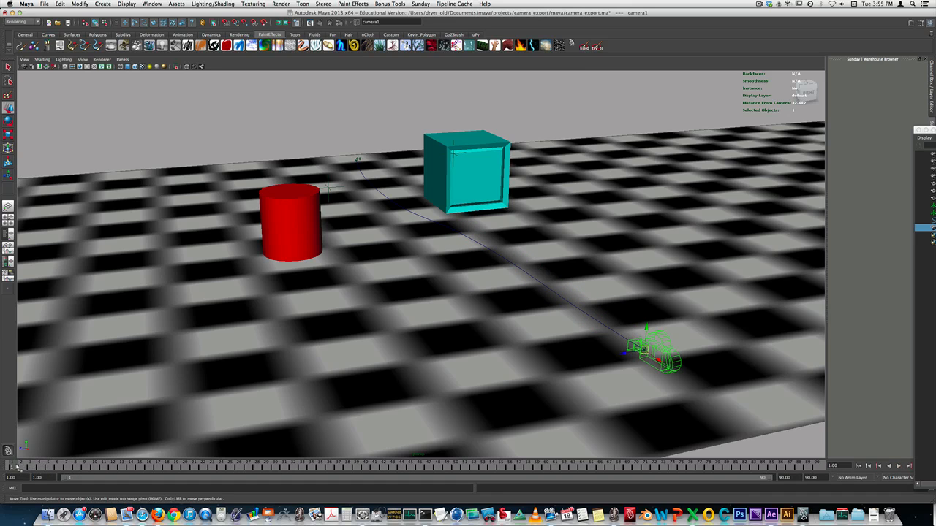
mouse_move(17, 466)
left_mouse_down()
mouse_move(819, 477)
mouse_move(72, 481)
mouse_move(20, 469)
left_mouse_up()
Display the Channel Box / Layer Editor with the selected camera's attributes
left_click(920, 25)
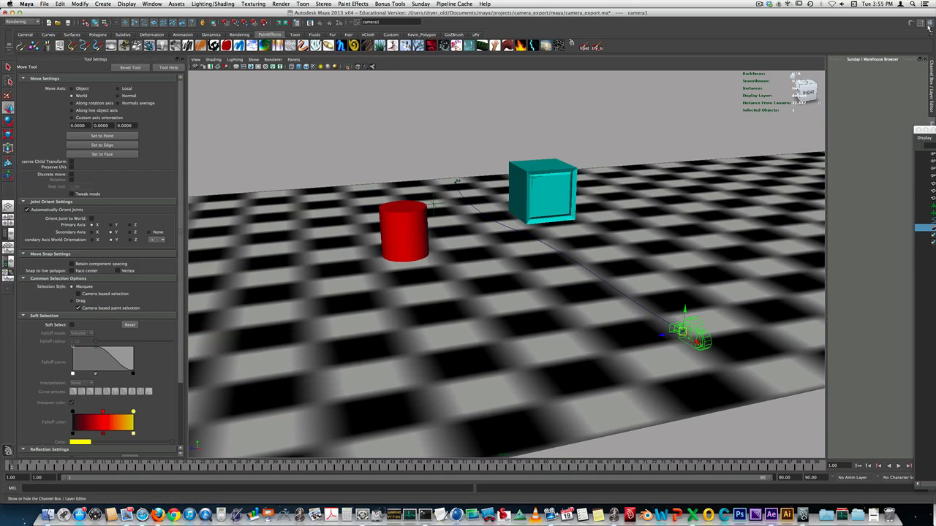
left_click(928, 27)
left_click(933, 59)
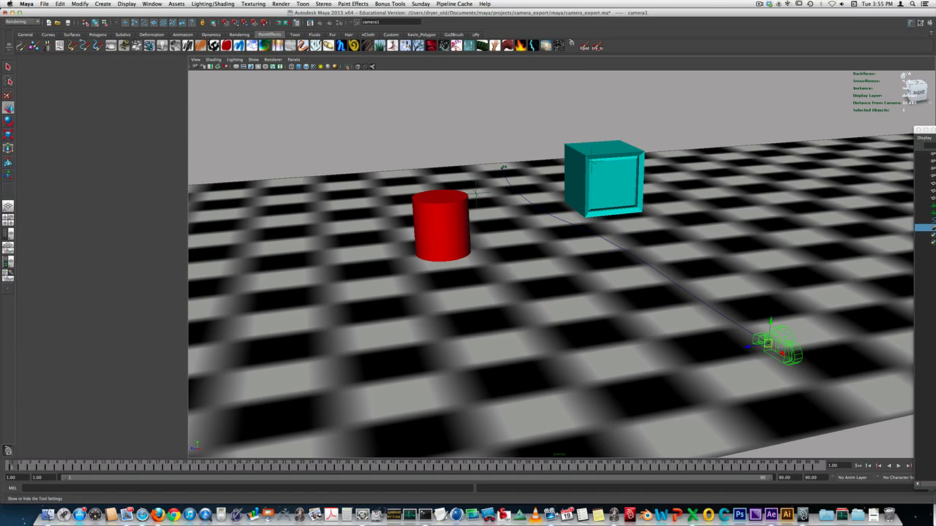
left_click(919, 22)
left_click(919, 23)
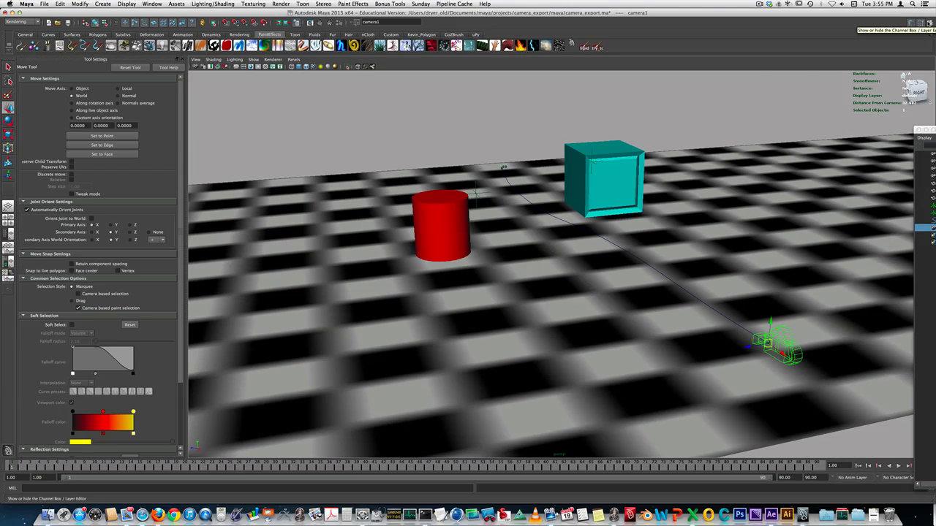
left_click(930, 23)
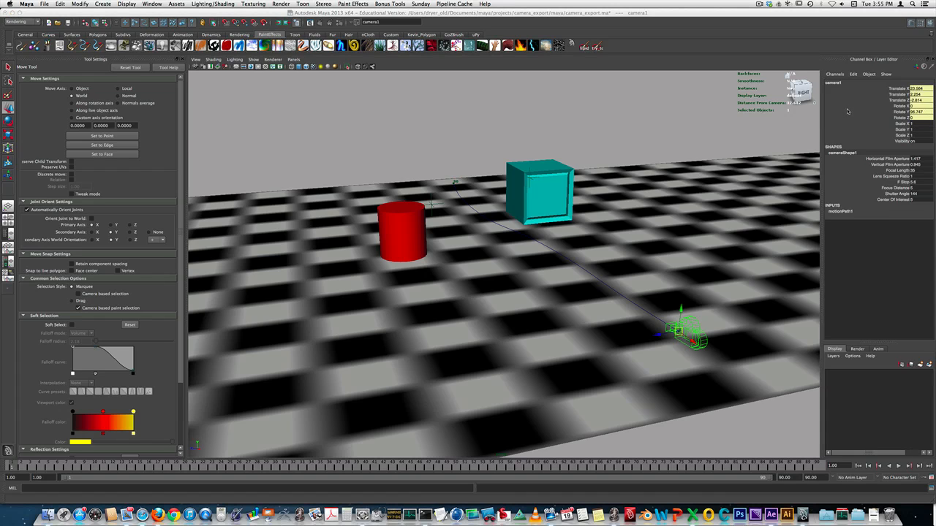
Rename the camera attached to the motion path as shot_orig
left_click(831, 83)
type("shot")
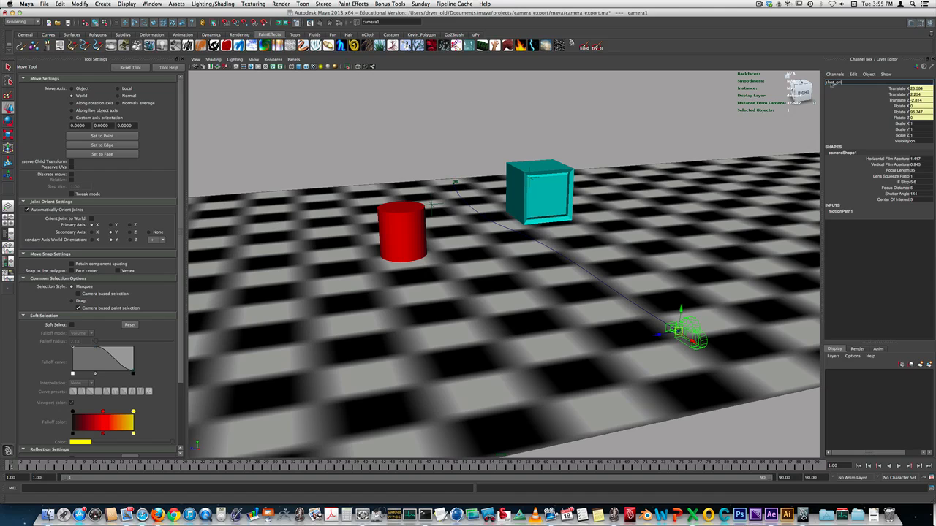
type("_orig")
key("Return")
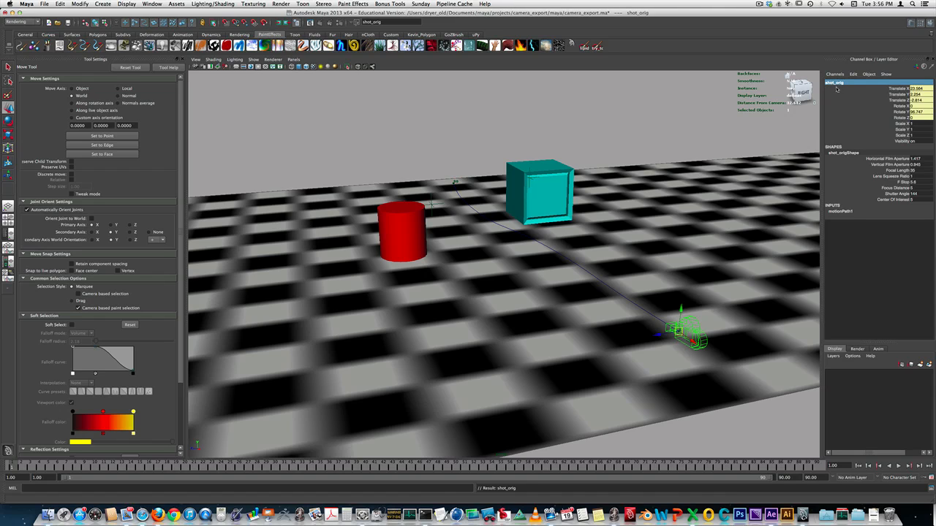
Create a second camera and rename it shot_bake
key("space")
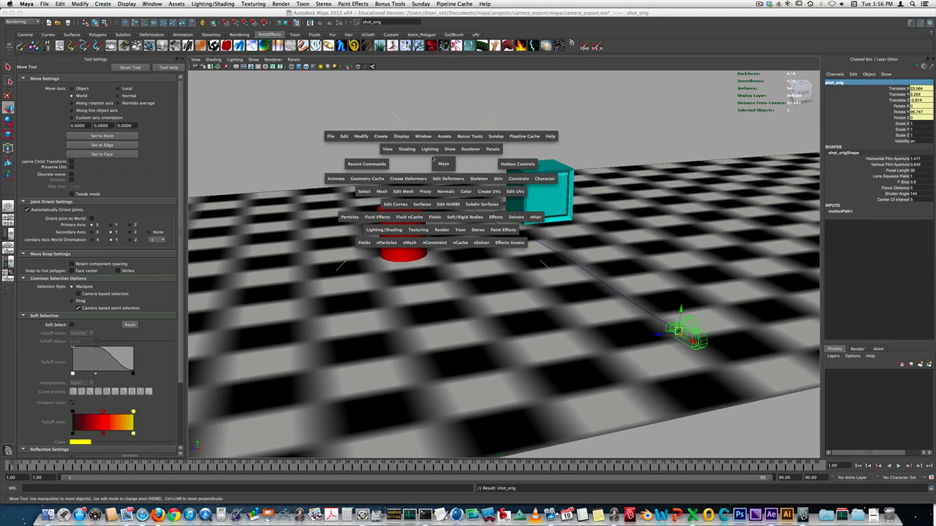
left_click(381, 136)
mouse_move(399, 182)
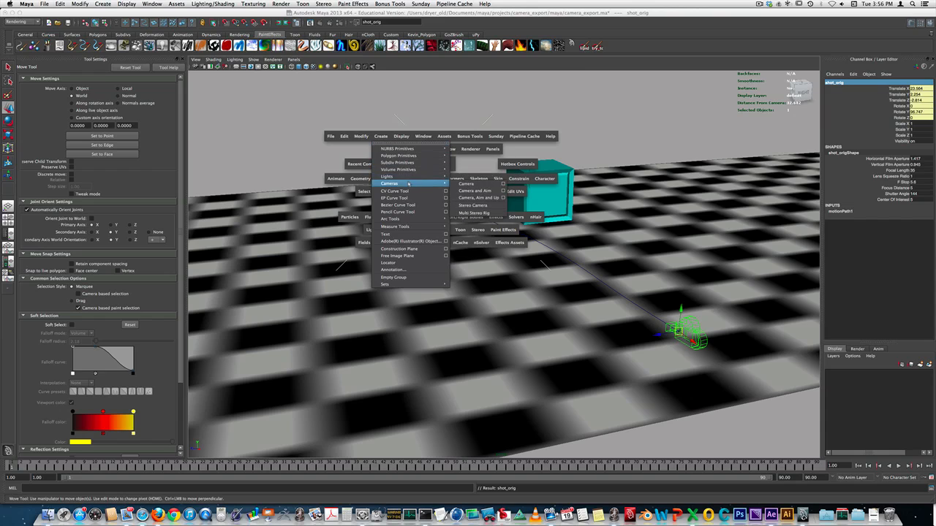
left_click(466, 183)
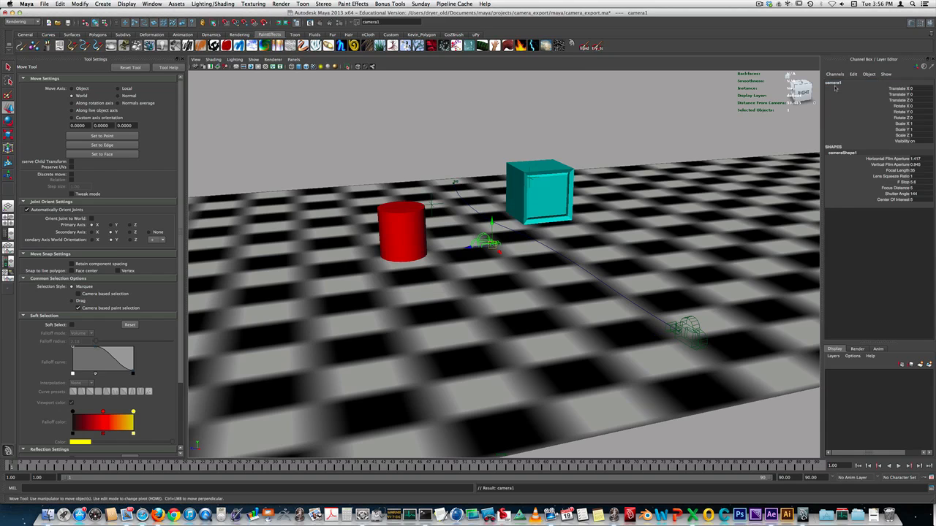
key("BackSpace")
type("shot")
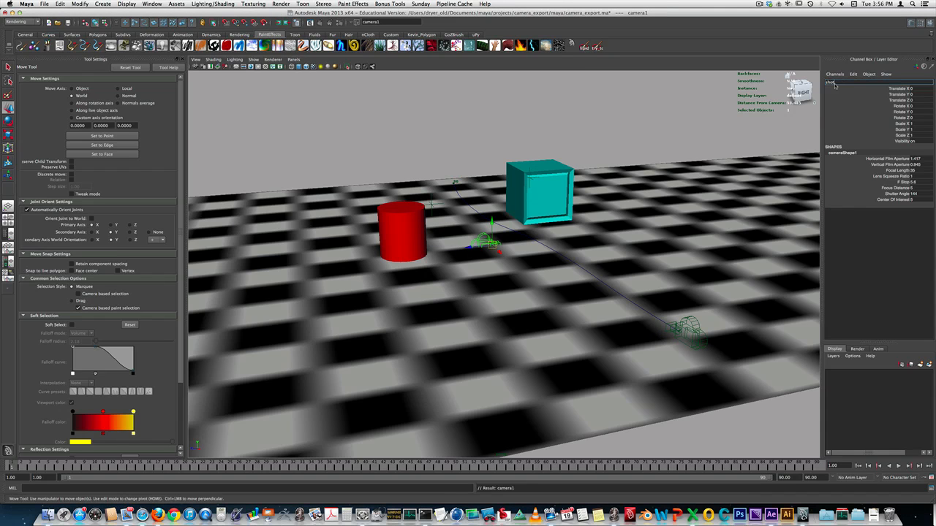
type("_bake")
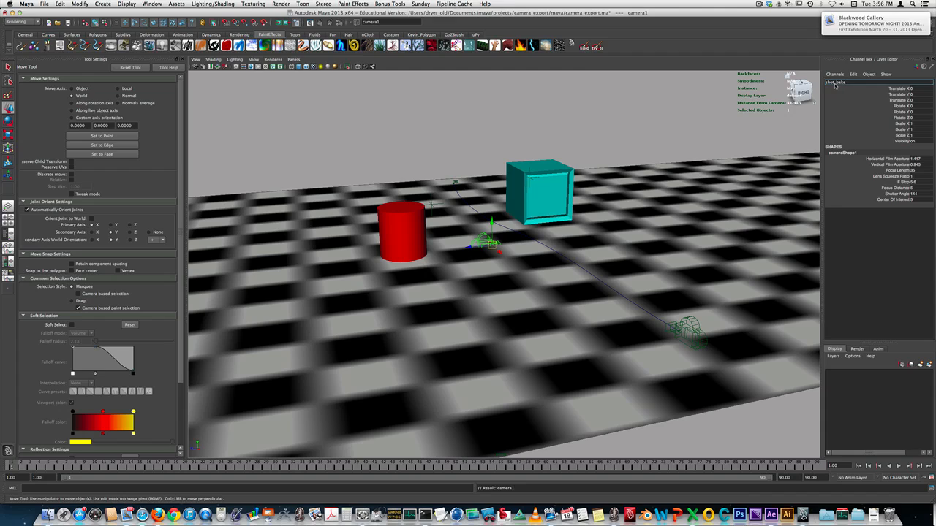
key("Return")
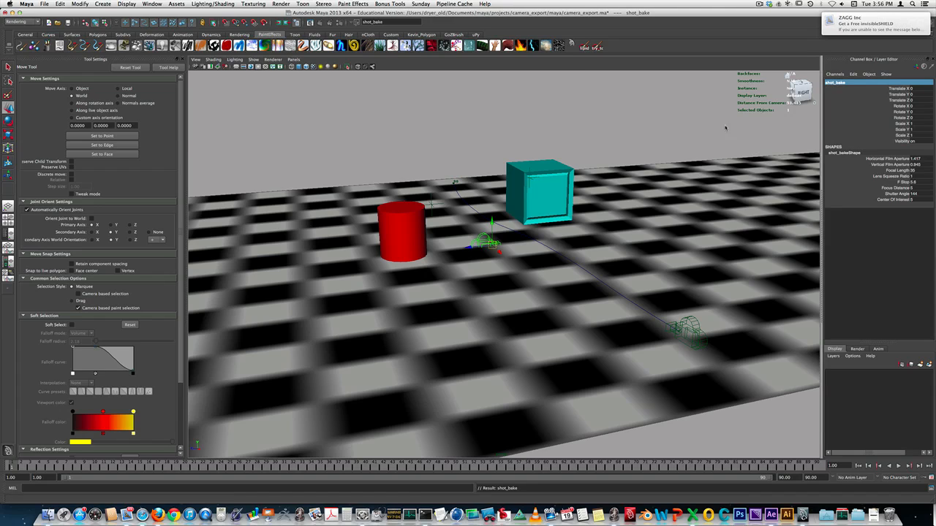
Point-constrain shot_bake to shot_orig on all axes, with Maintain offset off and a weight of 1
left_click(694, 324)
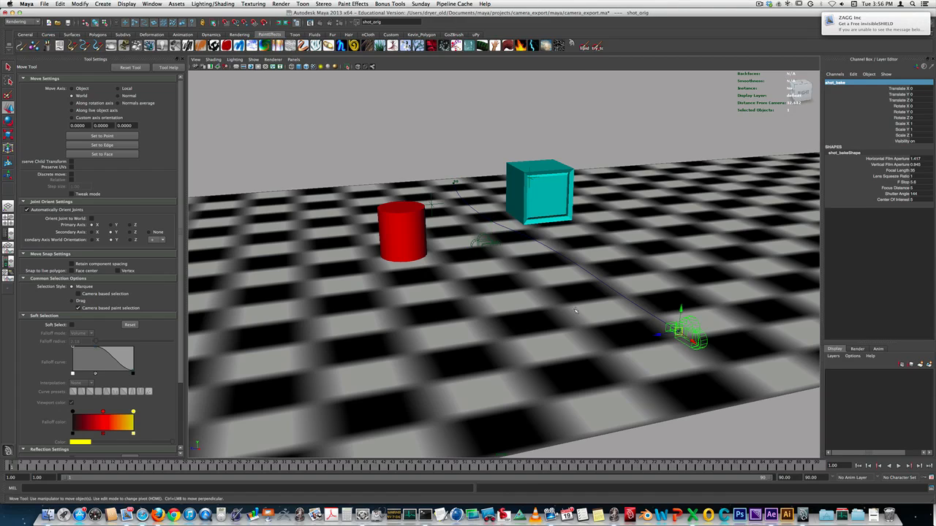
left_click(482, 242)
key("space")
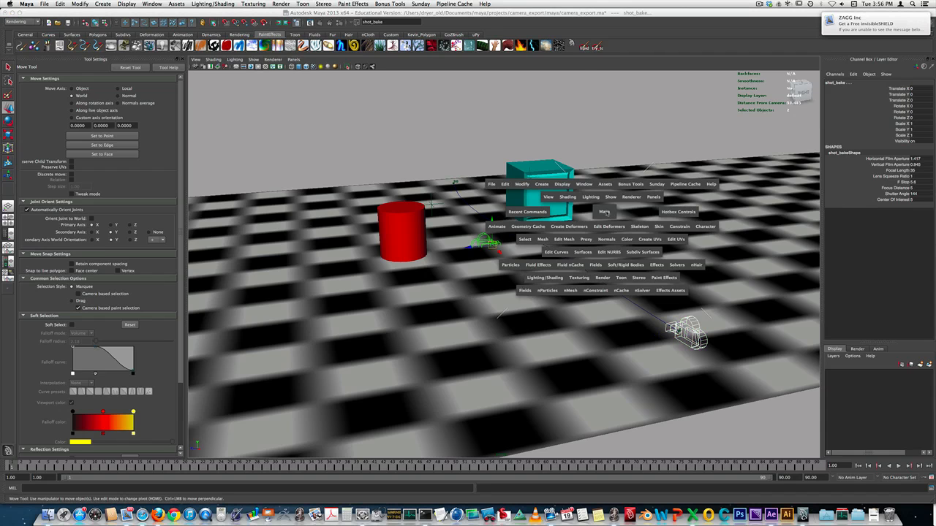
left_click(683, 232)
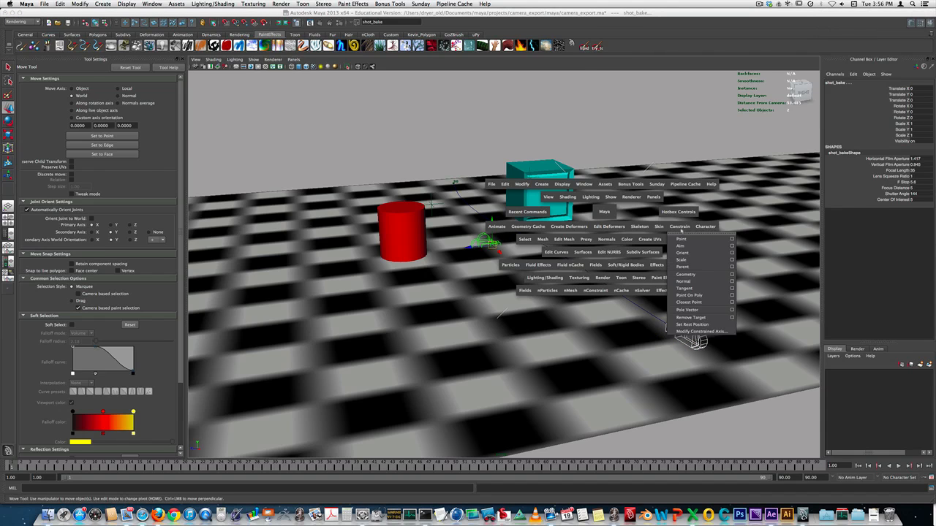
left_click(730, 238)
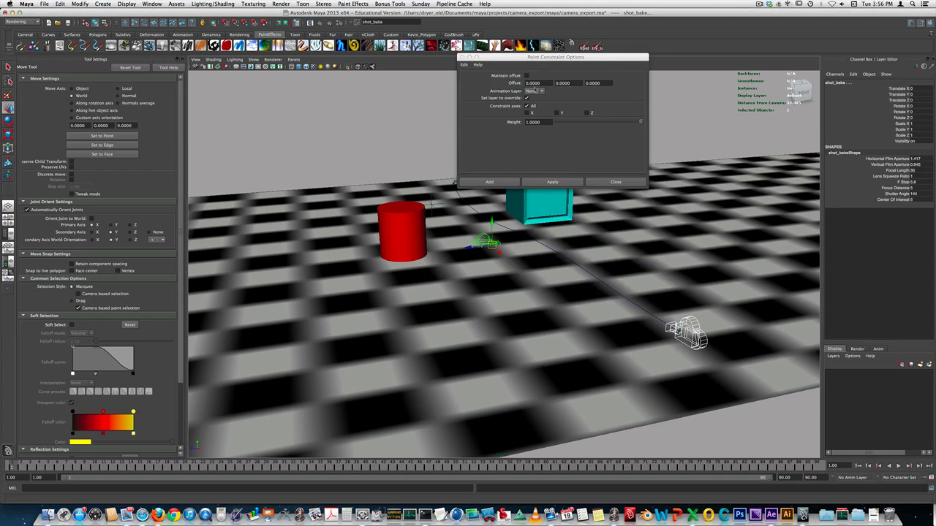
left_click(504, 181)
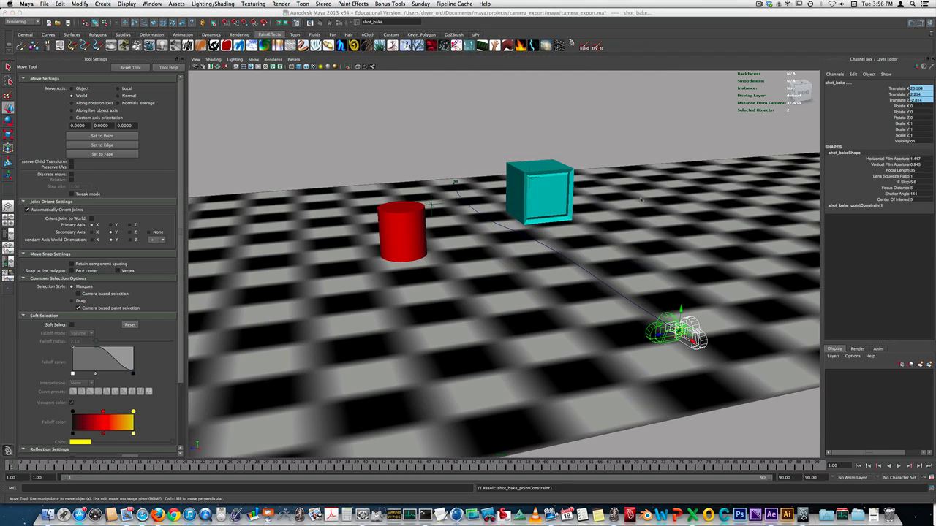
Orient-constrain shot_bake to shot_orig on all axes, with Maintain offset off and a weight of 1
key("space")
left_click(716, 214)
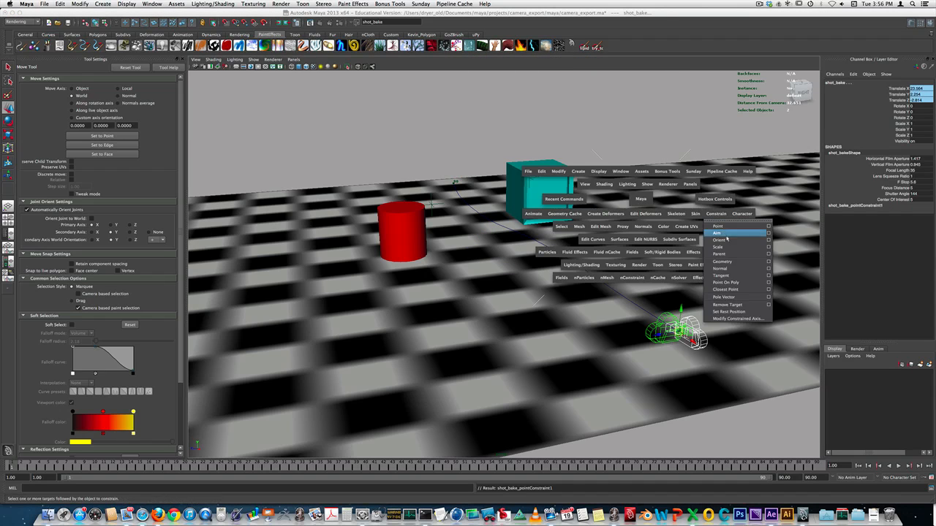
left_click(765, 241)
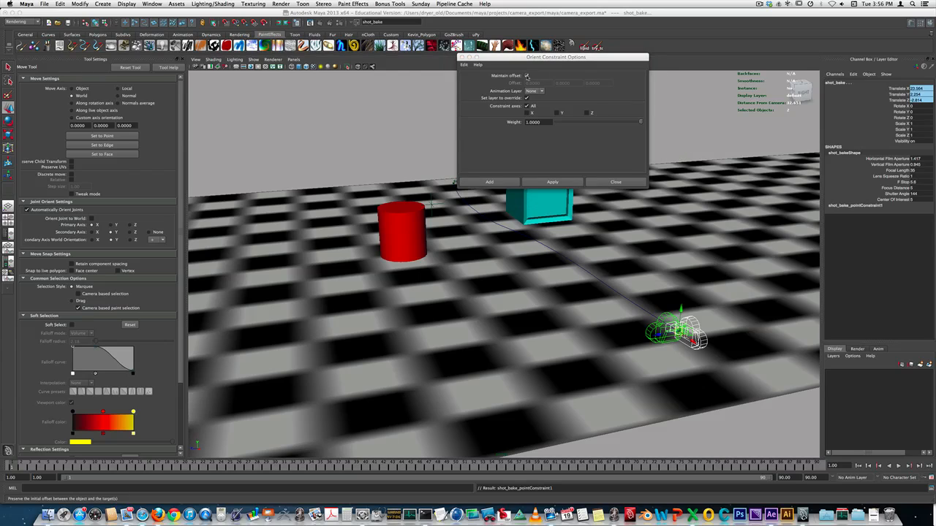
left_click(490, 183)
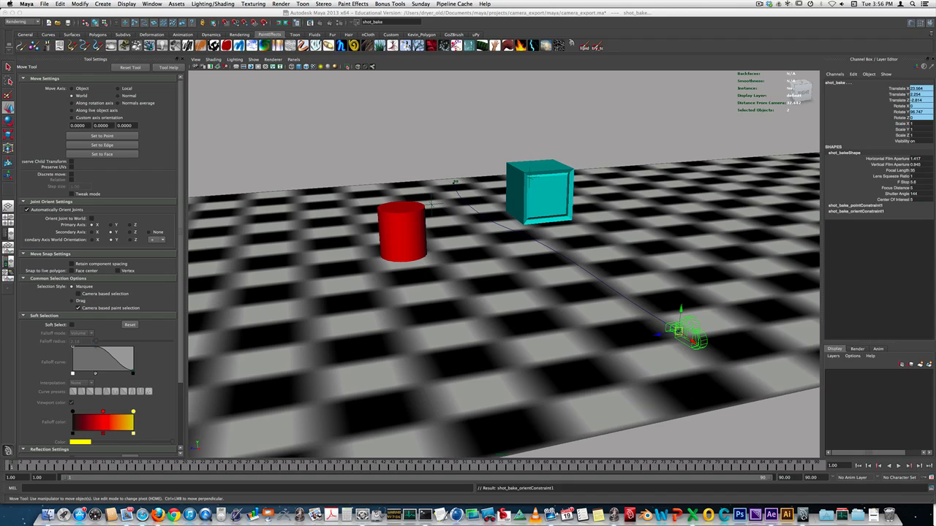
Select only shot_bake in the Outliner and move the Outliner window clear of the cameras
left_click_drag(935, 134, 545, 91)
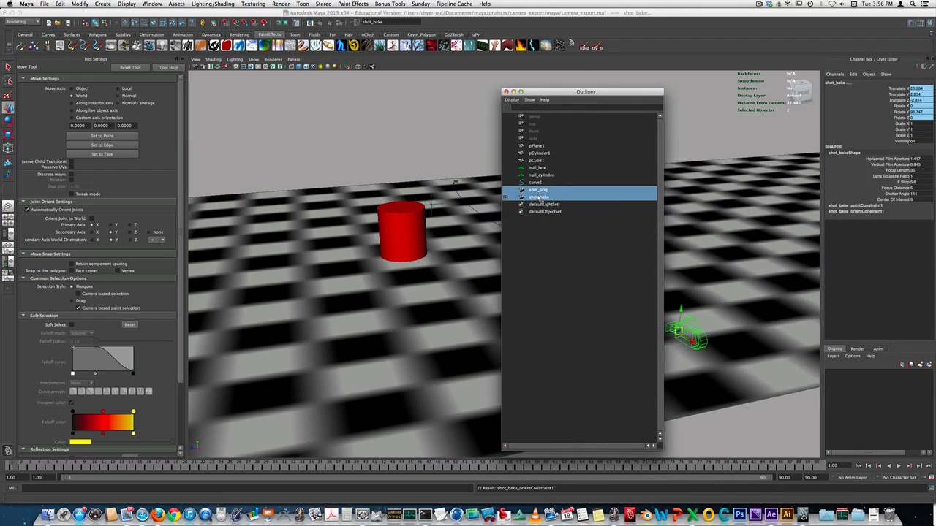
left_click(539, 197)
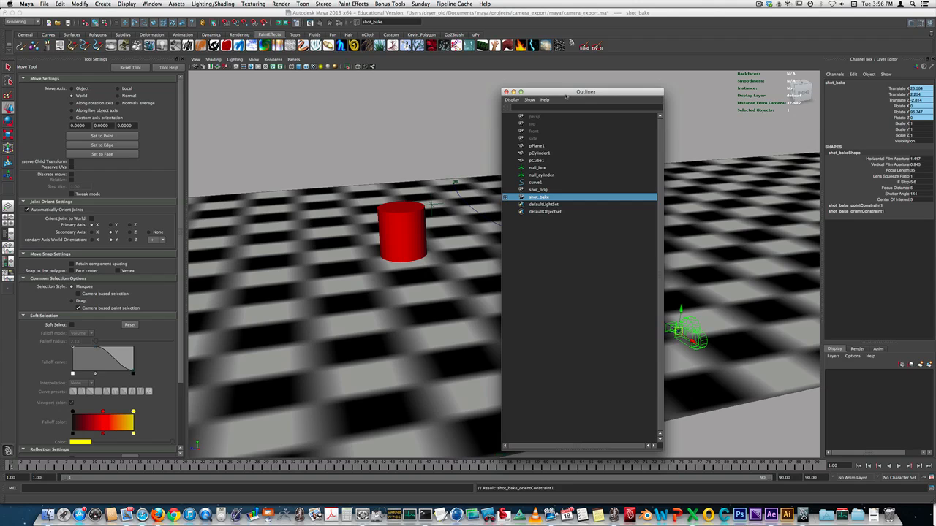
left_click_drag(558, 92, 569, 408)
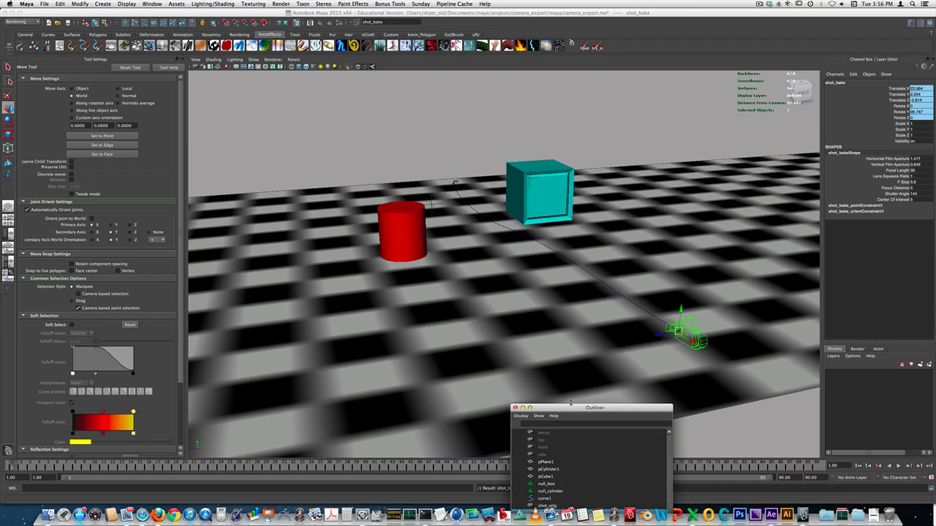
Open the Bake Simulation options for shot_bake and select its Translate X, Y, Z and Rotate X, Y, Z channels
left_click(60, 4)
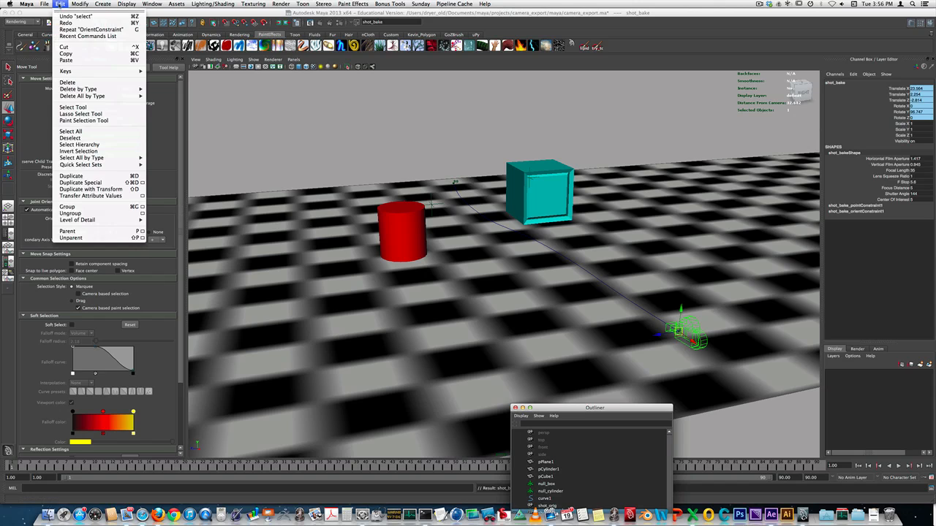
mouse_move(94, 159)
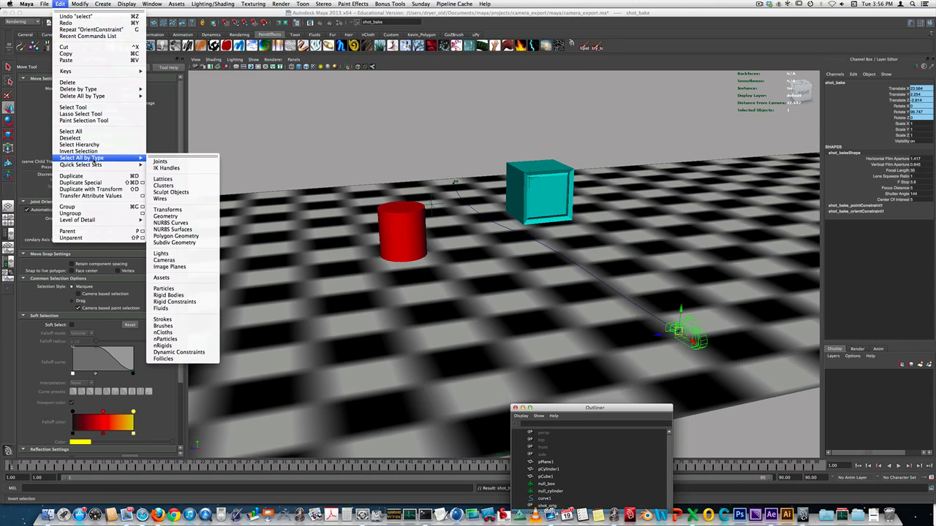
mouse_move(91, 72)
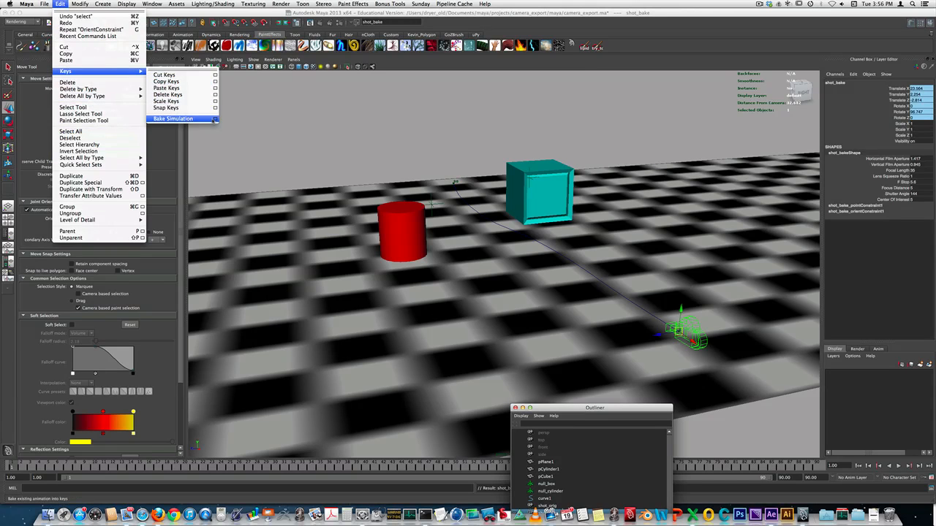
left_click(214, 119)
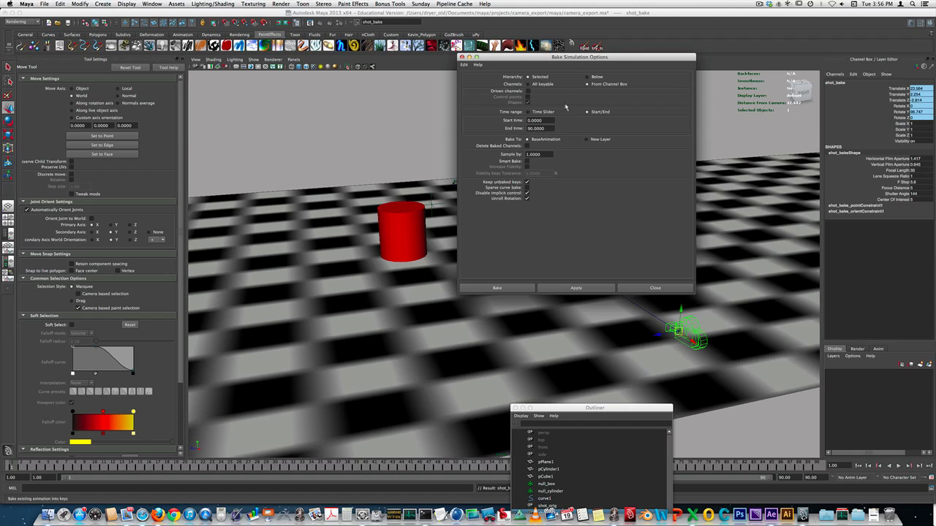
left_click_drag(575, 57, 483, 59)
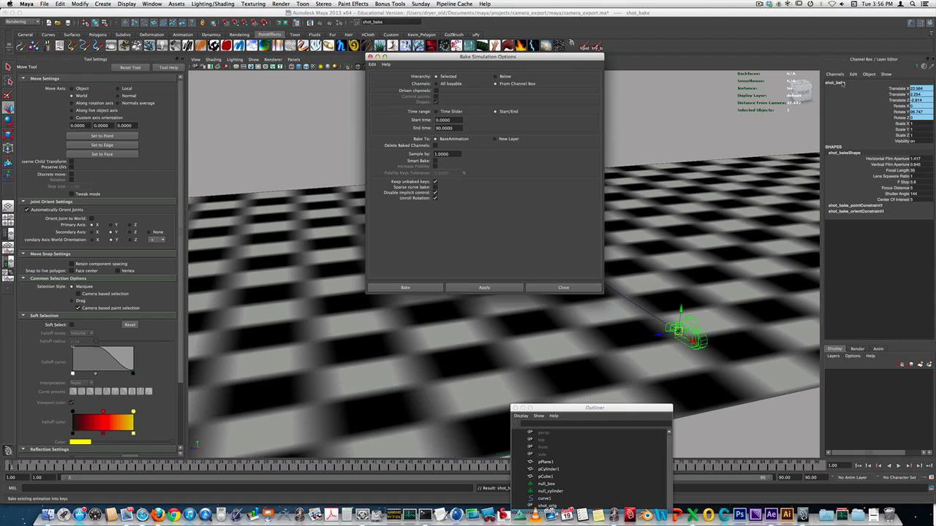
left_click_drag(898, 88, 898, 118)
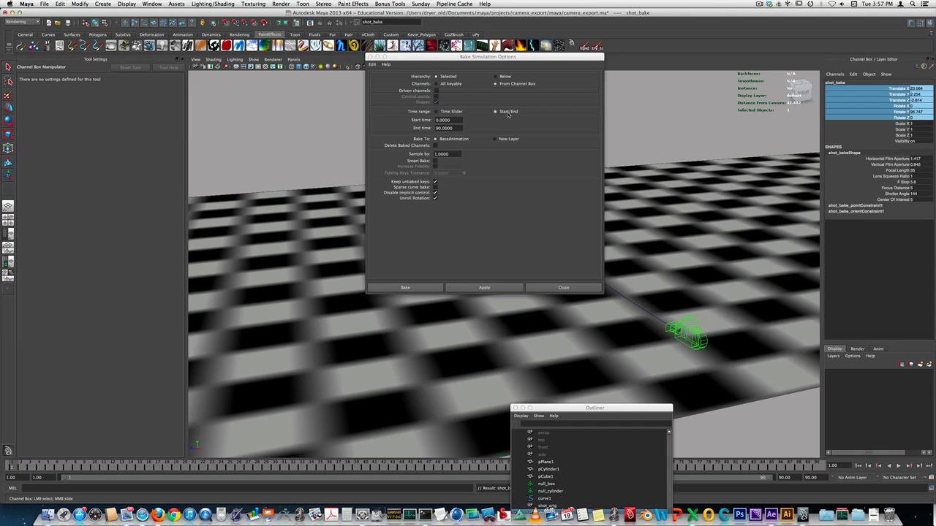
Bake shot_bake's selected channels from start time 1 to end time 90, and close the Outliner
left_click(452, 120)
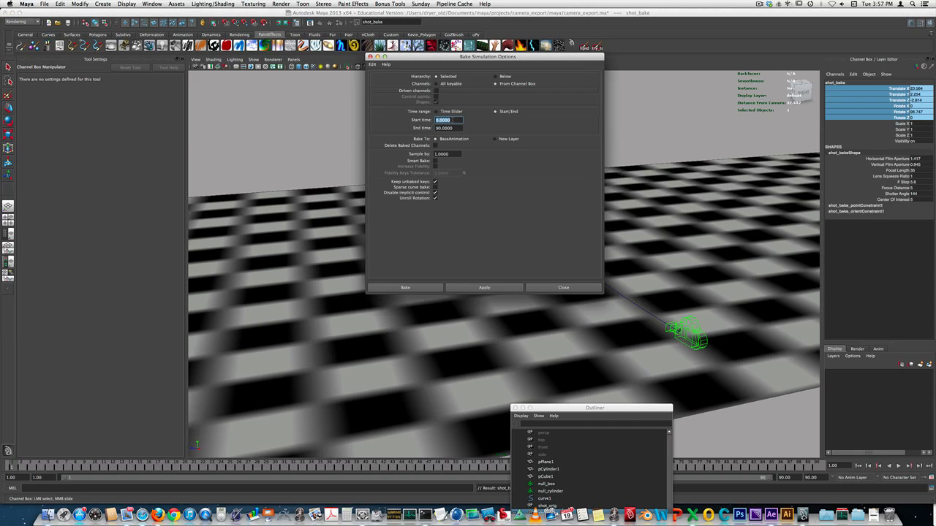
type("1")
key("Return")
left_click(407, 287)
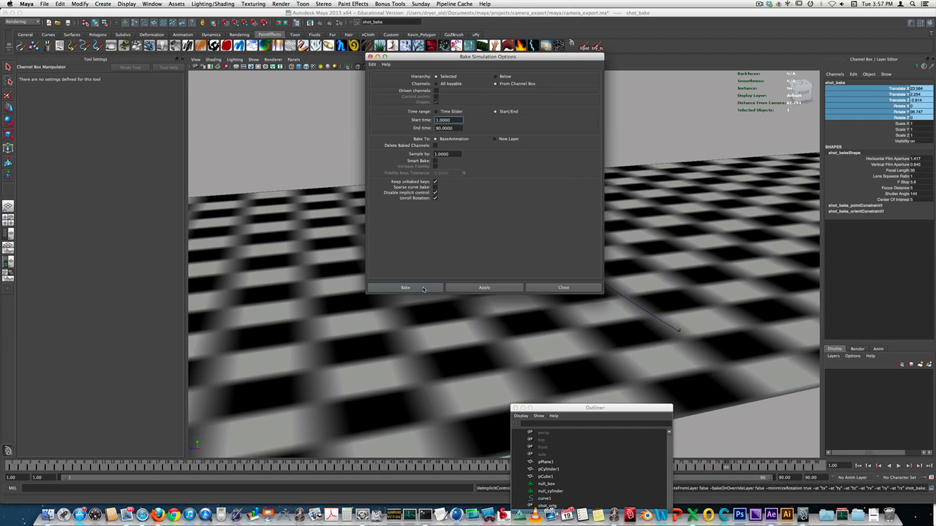
left_click(515, 408)
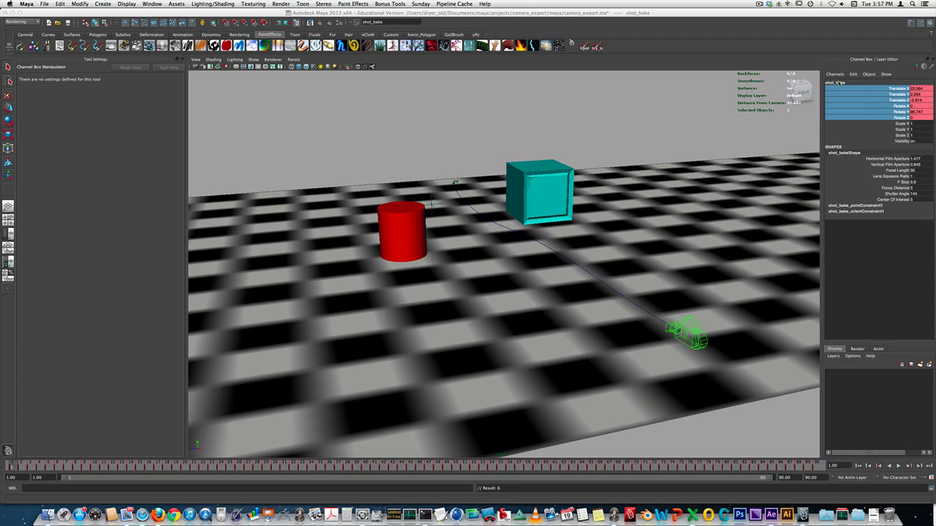
Save the scene with the baked camera under its existing file name
double_click(838, 82)
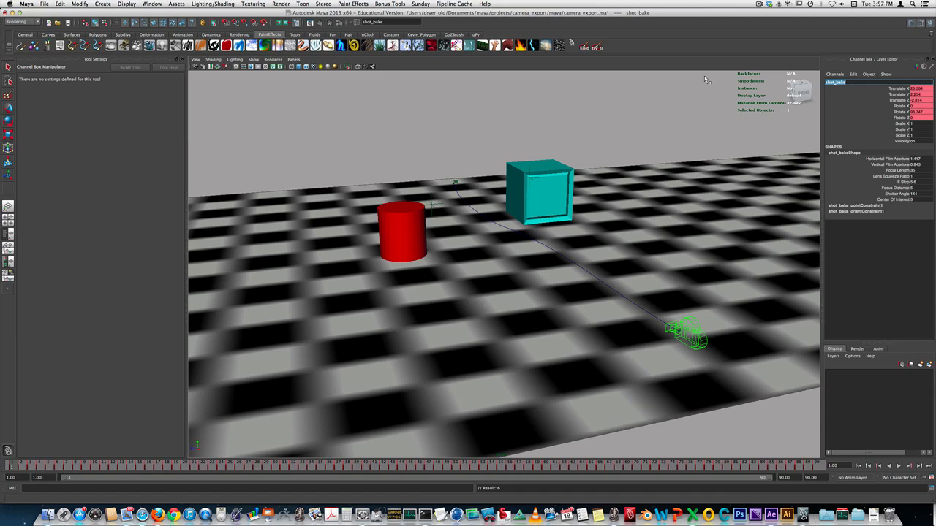
left_click(44, 5)
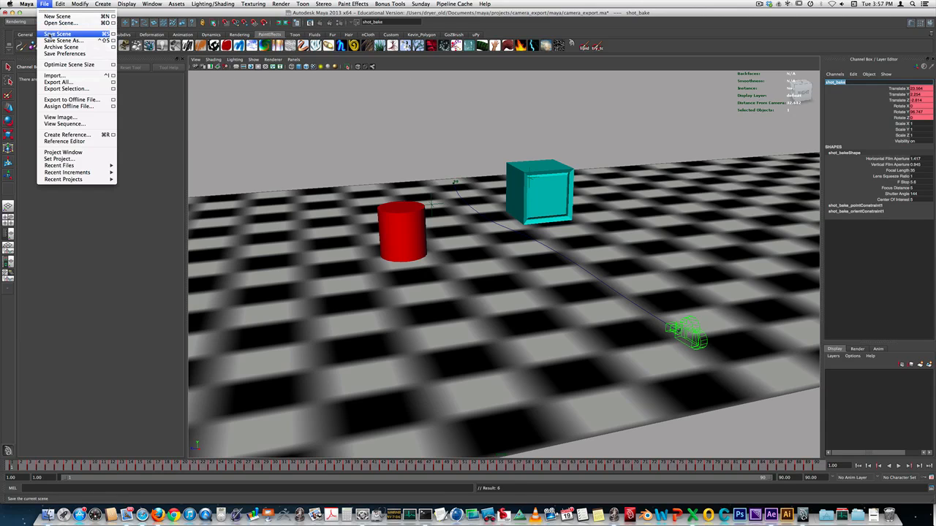
left_click(47, 34)
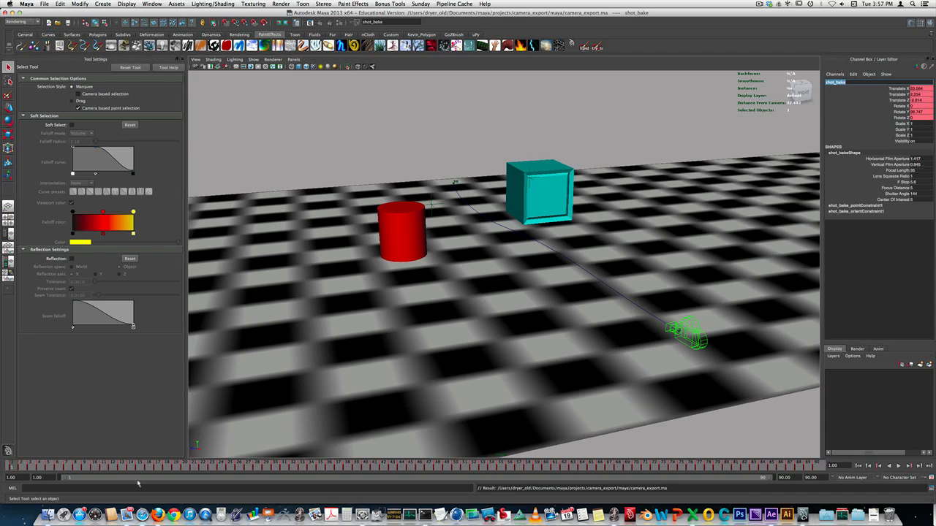
Switch to Finder, browse Documents to maya/projects/camera_export/render, and select the first rendered .iff frame
key("super+Tab")
key("super+Tab")
key("super+Tab")
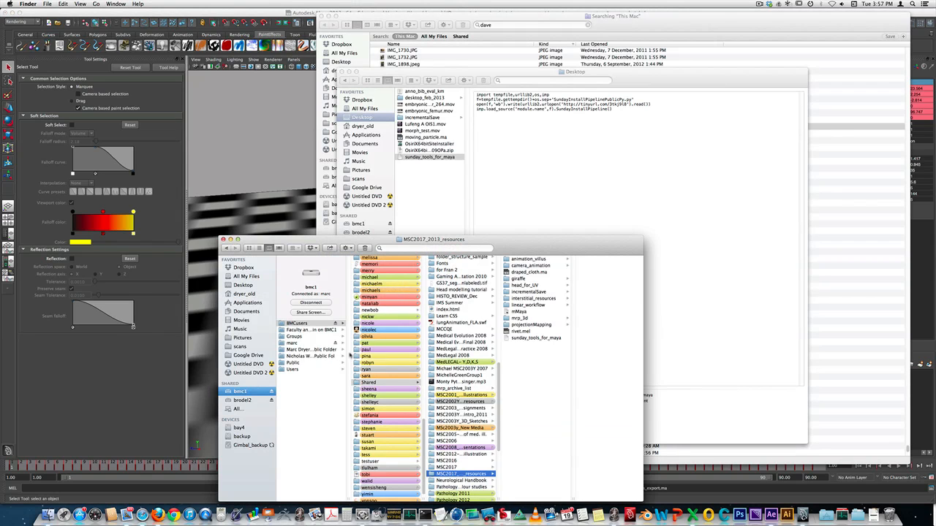
left_click(241, 312)
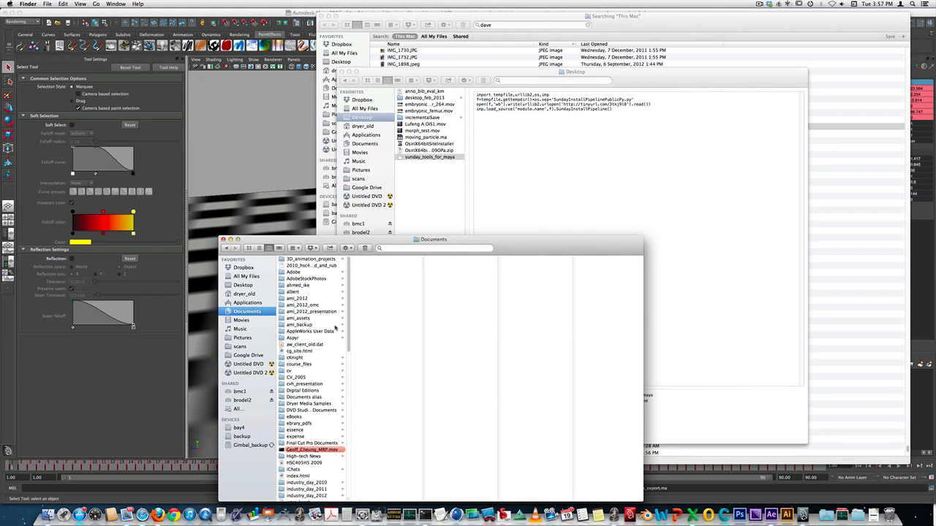
scroll(316, 457, "down", 5)
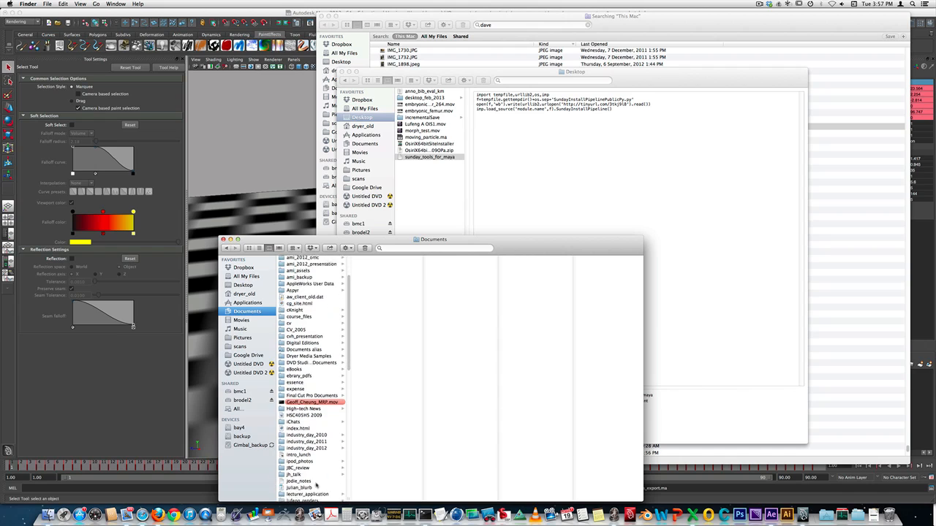
left_click(296, 439)
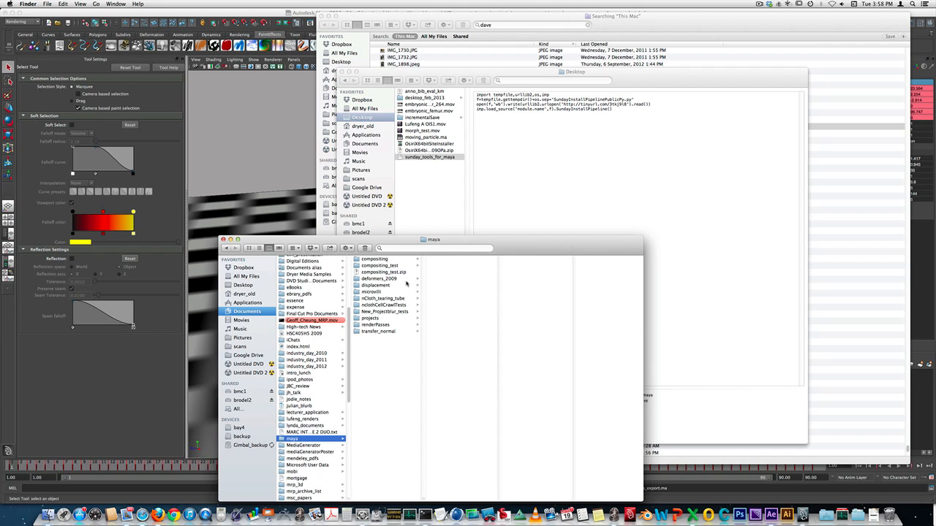
left_click(373, 319)
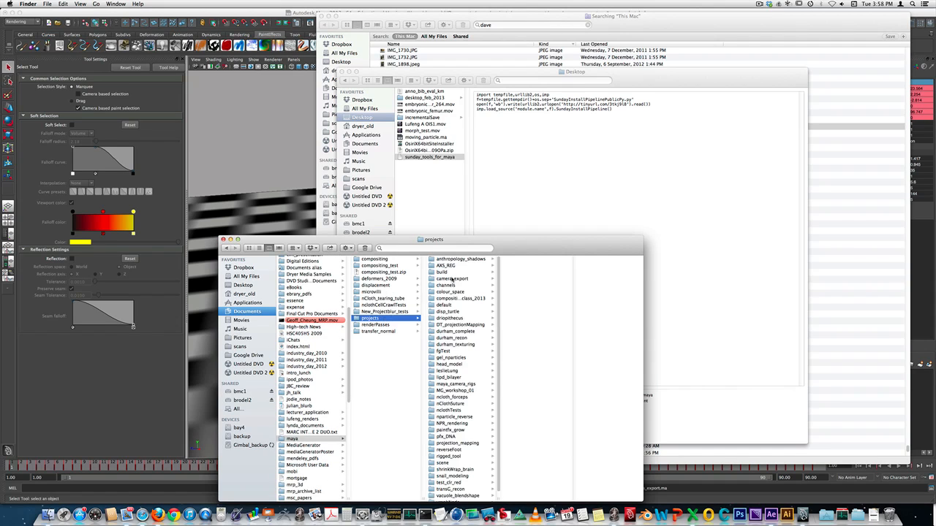
left_click(450, 278)
left_click(516, 266)
left_click(590, 266)
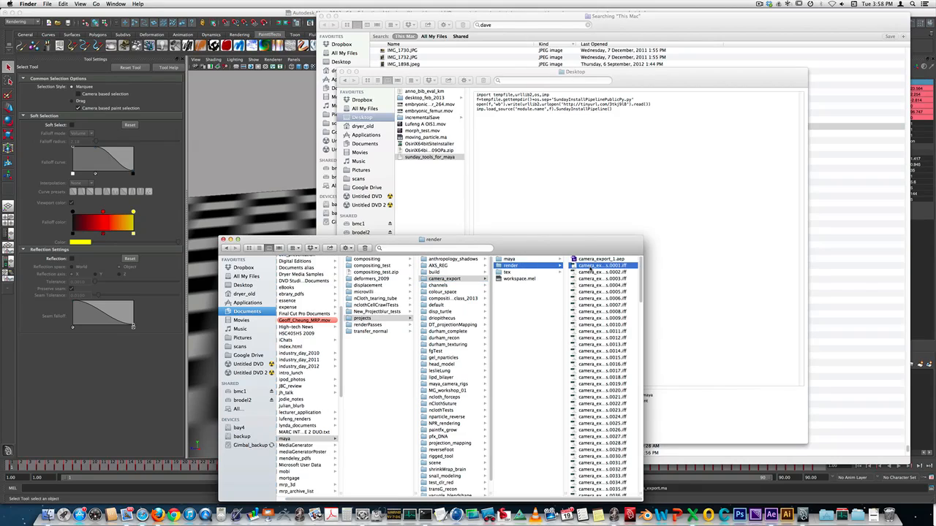
Preview the first rendered frame, move the render folder window up, and widen its file column to show the full frame names
key("space")
key("space")
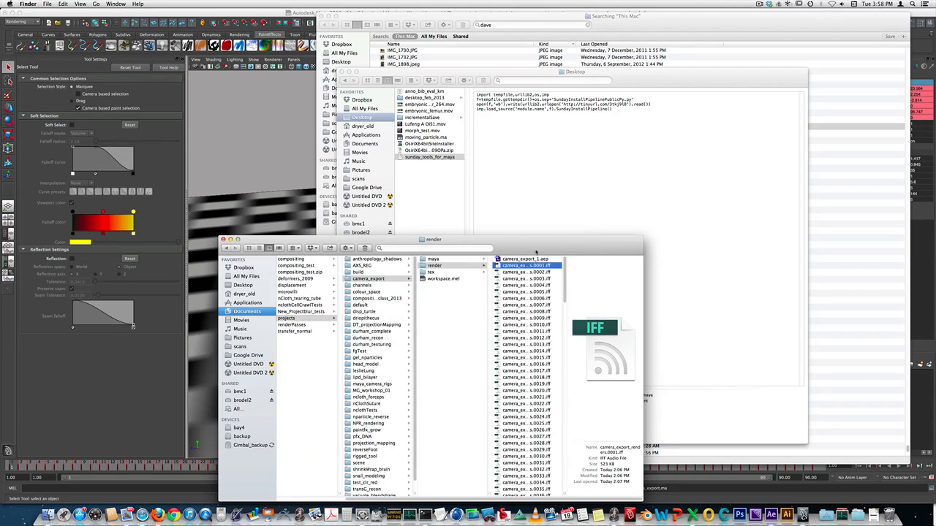
left_click_drag(536, 252, 523, 106)
left_click_drag(554, 349, 638, 349)
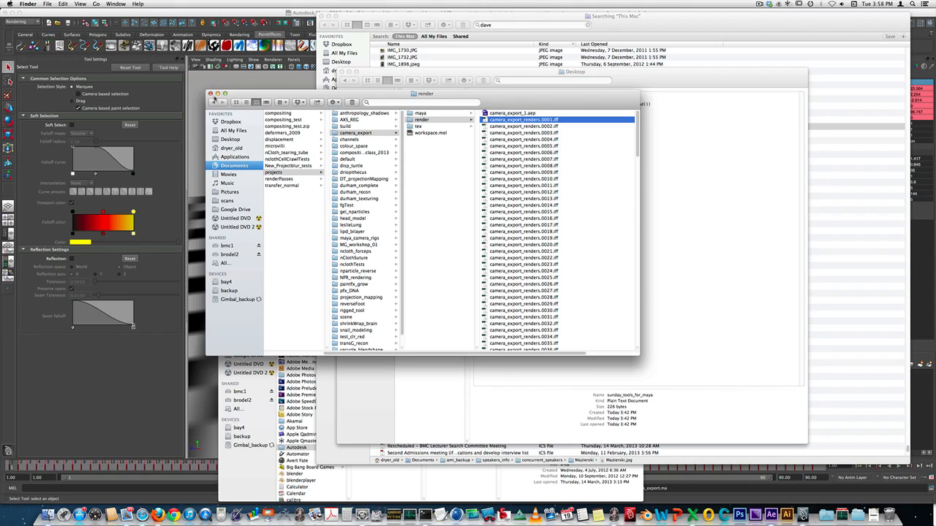
Switch to After Effects and start a new project, discarding the changes to the open untitled one
key("super+Tab")
key("super+Tab")
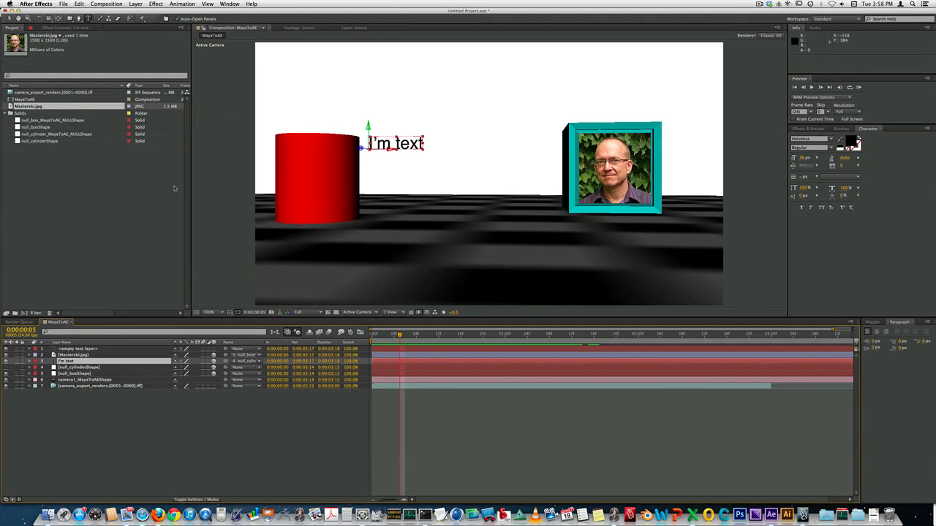
left_click(63, 4)
mouse_move(69, 13)
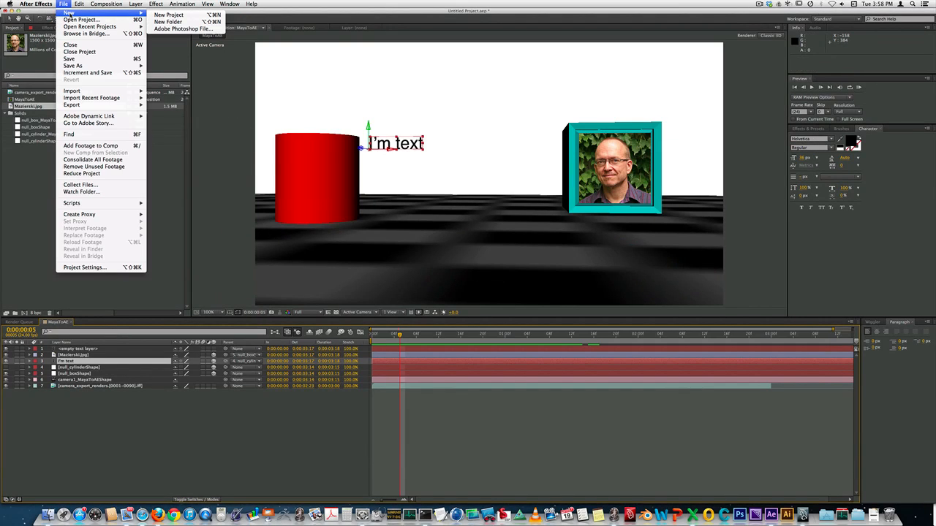
left_click(164, 15)
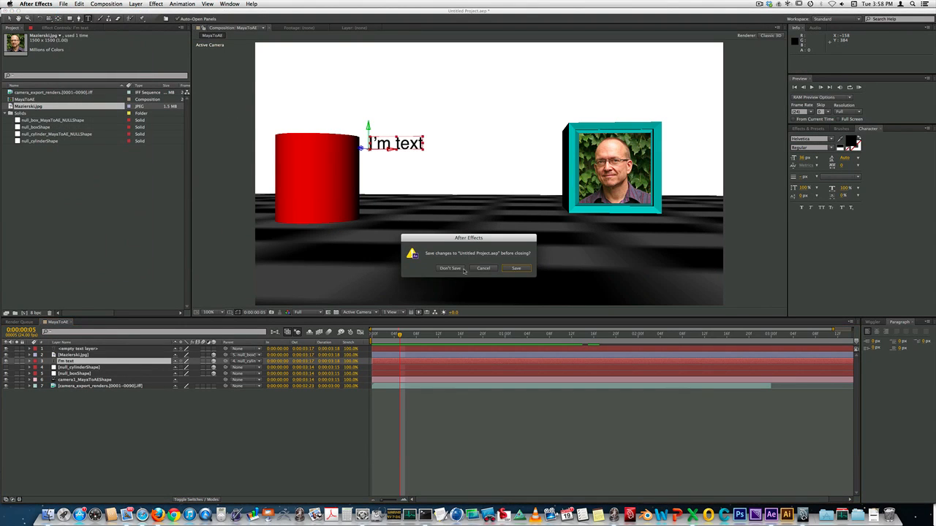
left_click(453, 268)
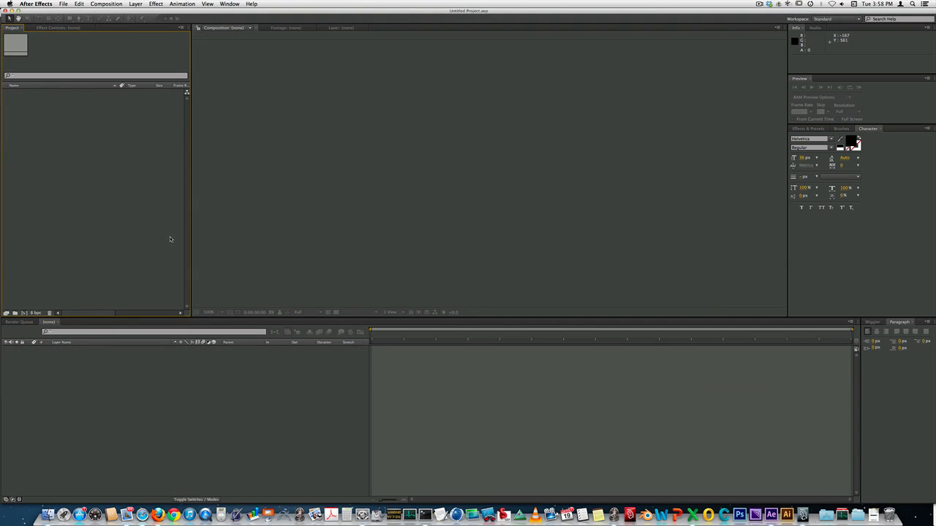
Import the Maya scene camera_export.ma from the camera_export project's maya folder
key("super+i")
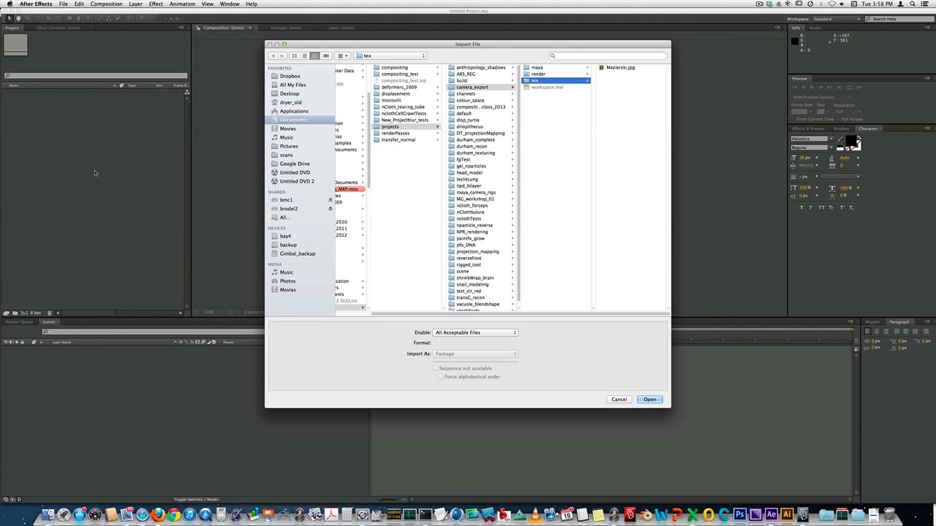
left_click(545, 68)
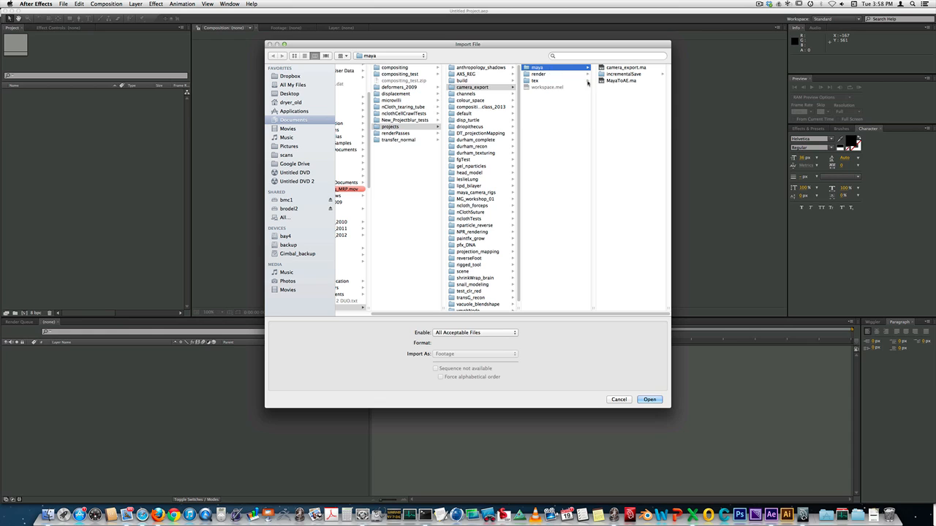
left_click(620, 68)
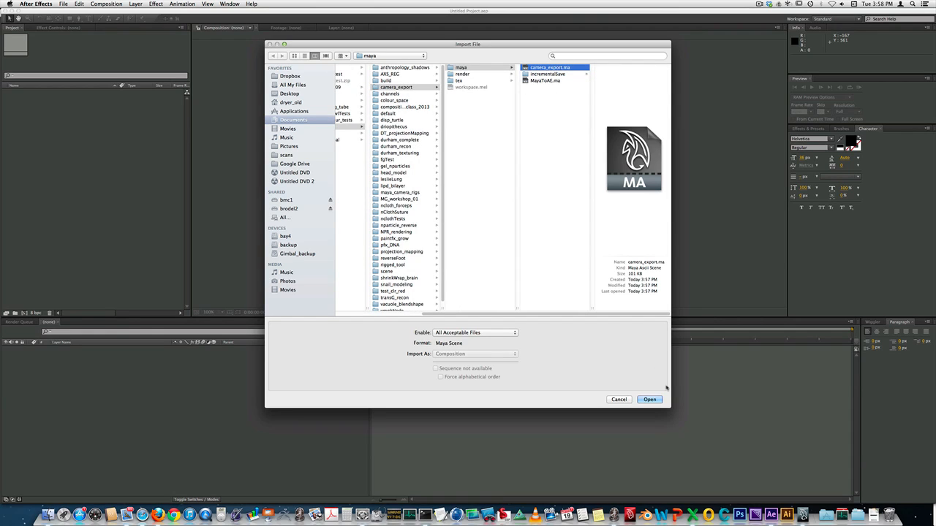
left_click(655, 402)
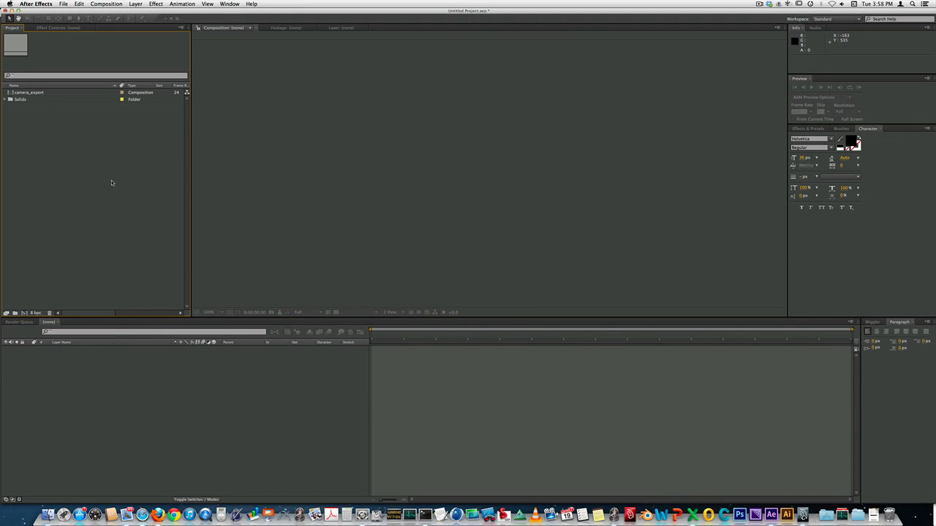
Open the camera_export composition and delete the original camera layer shot_origShape, keeping shot_bakeShape
left_click(29, 93)
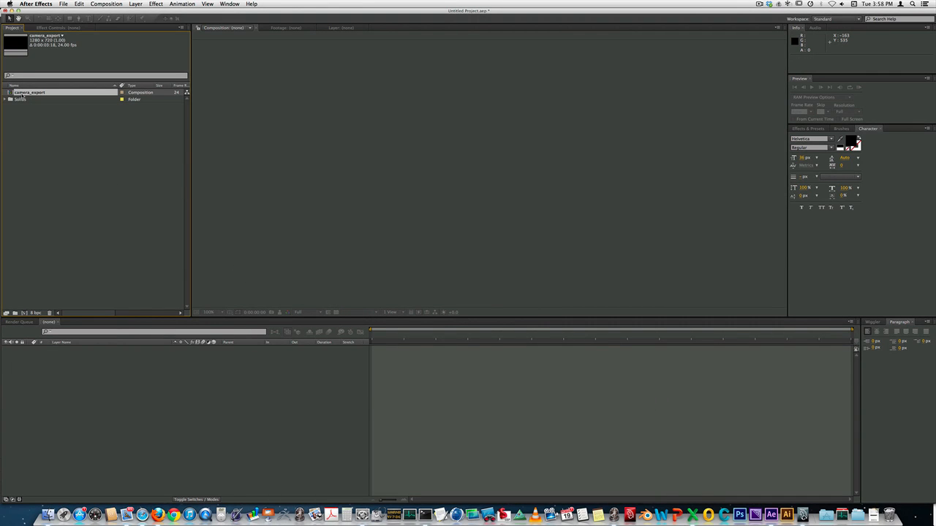
double_click(29, 93)
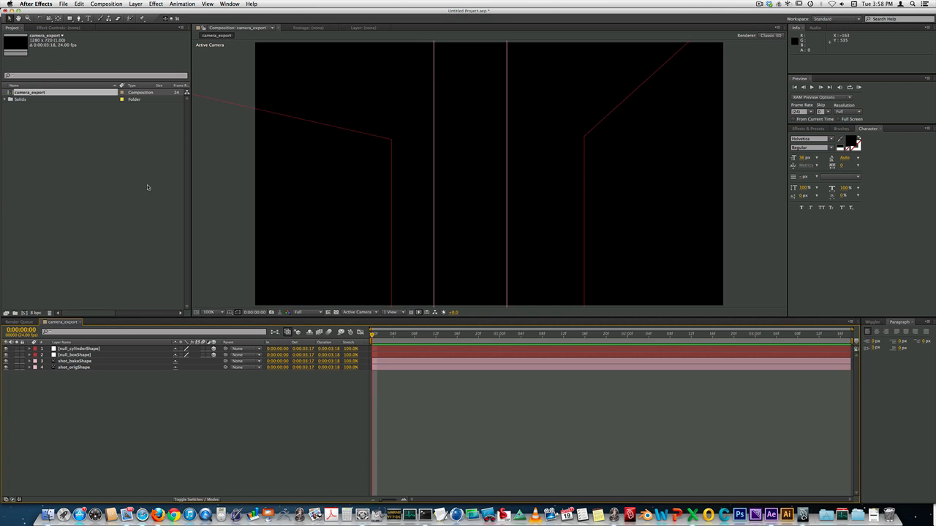
left_click(76, 367)
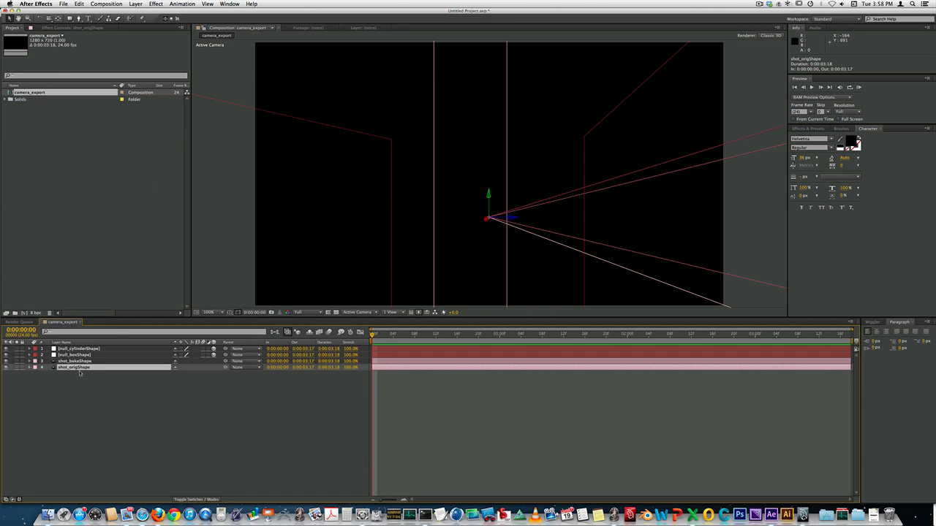
left_click(77, 361)
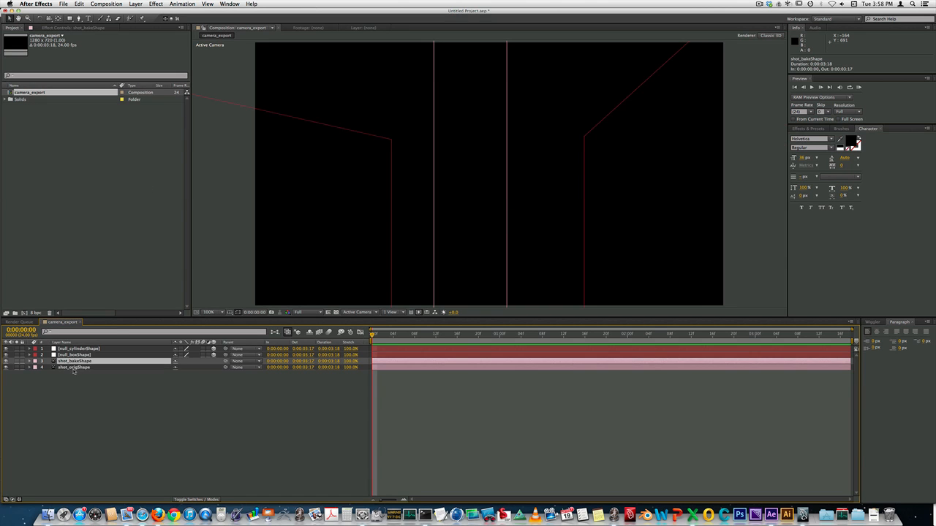
left_click(73, 369)
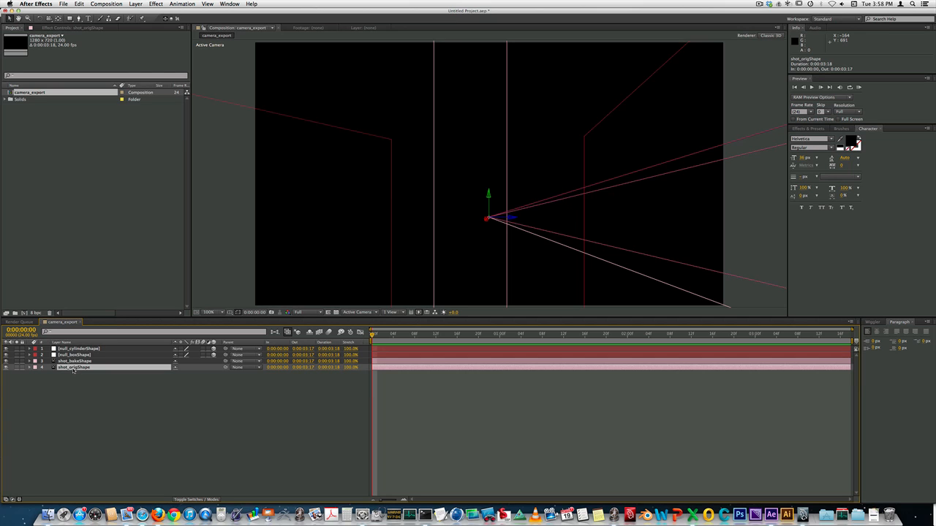
key("Delete")
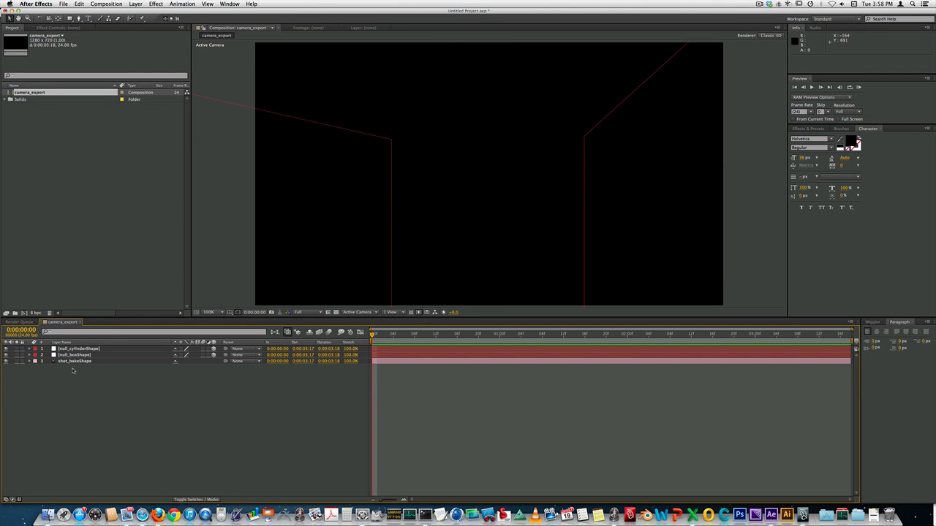
Inspect the null_cylinderShape and null_boxShape layers, and switch to Maya to examine the matching null_cylinder and null_box locators
left_click(82, 348)
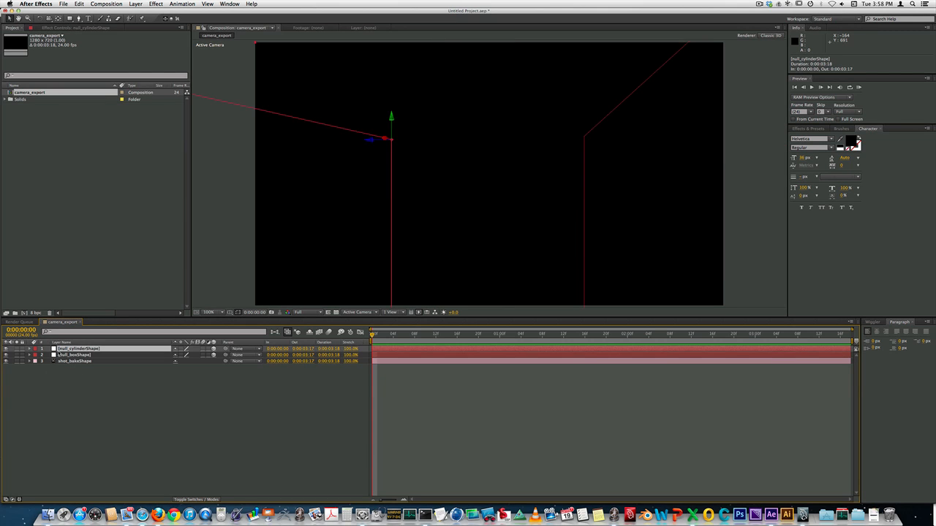
left_click(73, 355)
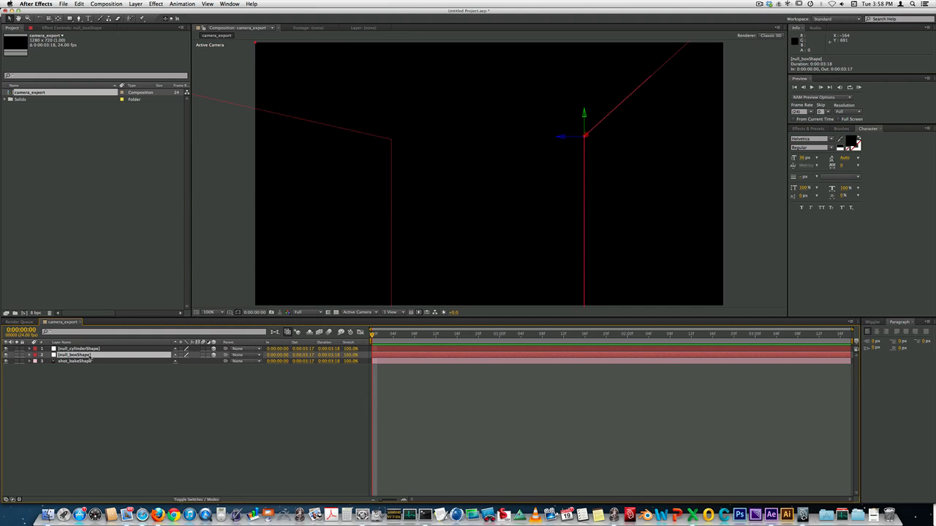
key("super+Tab")
key("super+Tab")
key("super+Tab")
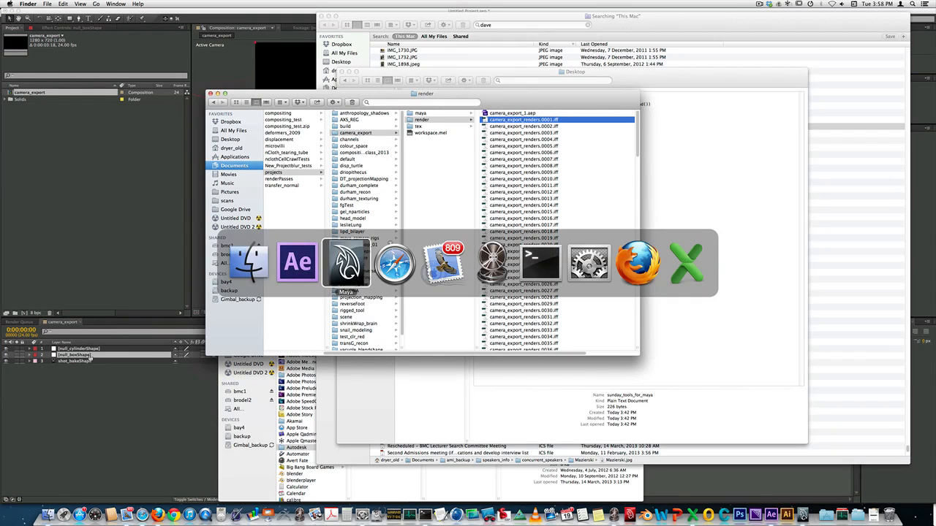
left_click_drag(463, 202, 442, 196, "alt")
left_click(437, 198)
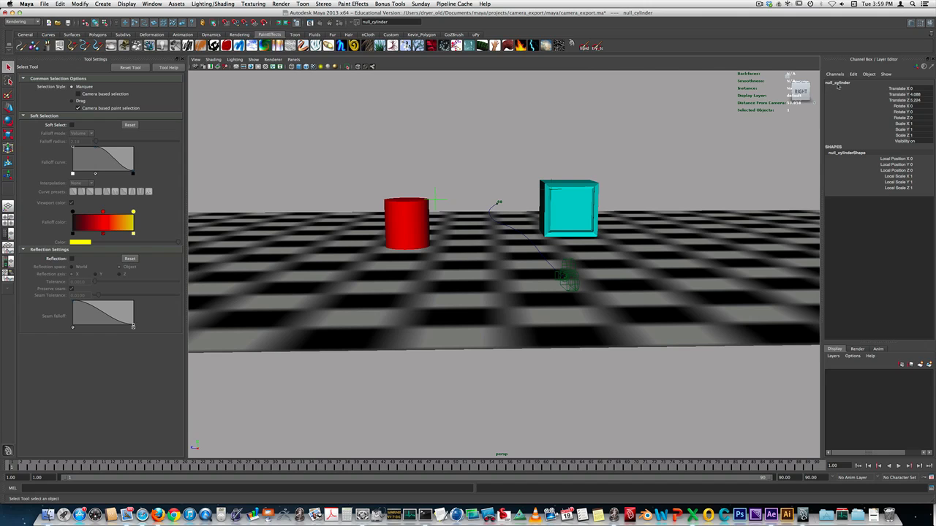
left_click_drag(599, 177, 561, 180, "alt")
left_click(589, 184)
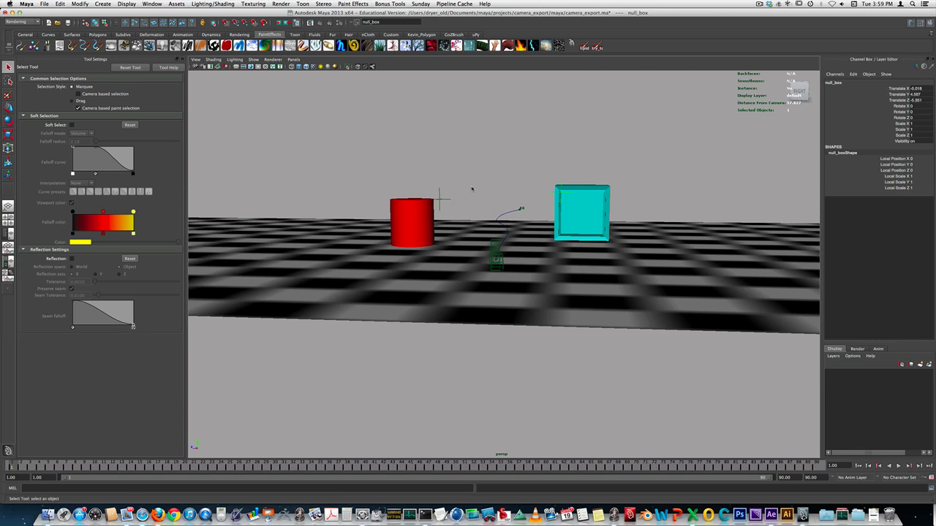
left_click_drag(472, 189, 495, 187, "alt")
right_click_drag(424, 175, 465, 165, "alt")
middle_click_drag(453, 166, 471, 167, "alt")
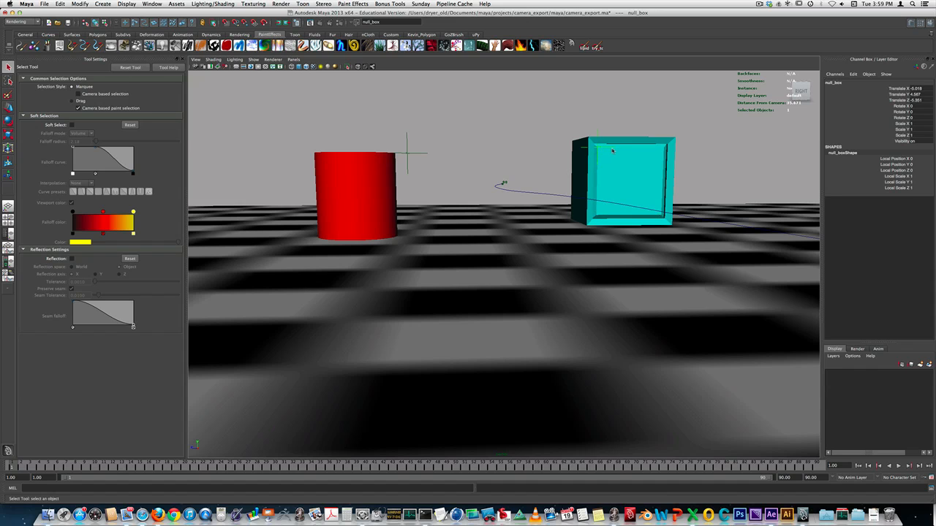
Switch back to After Effects and review the shot_bakeShape, null_boxShape and null_cylinderShape layers in the composition
key("super+Tab")
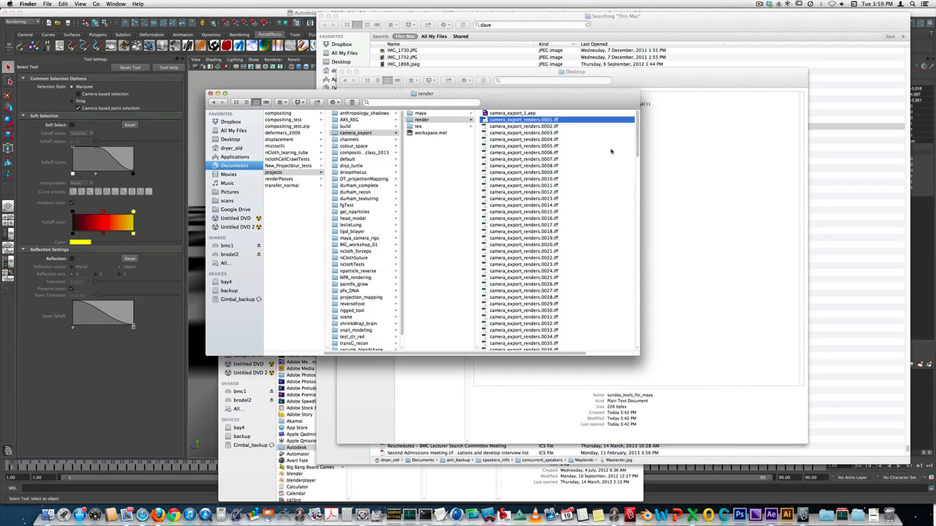
key("super+Tab")
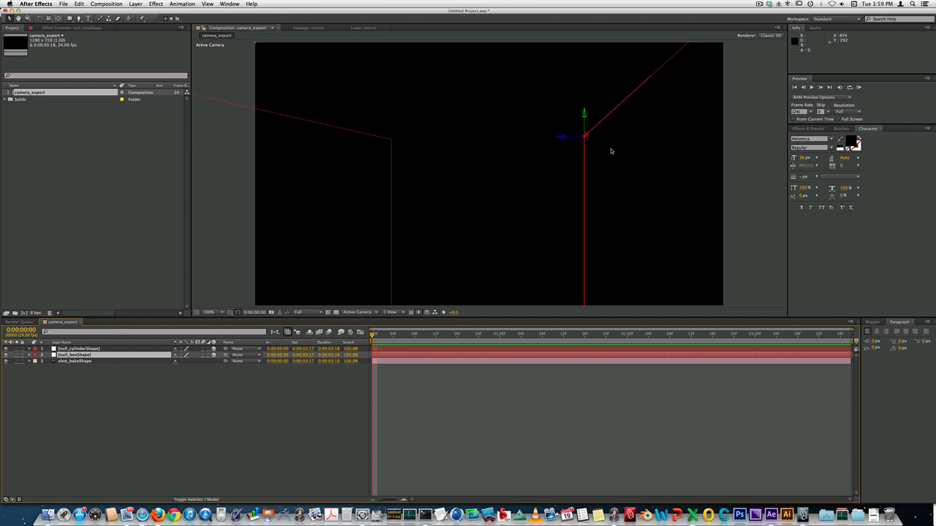
left_click(81, 361)
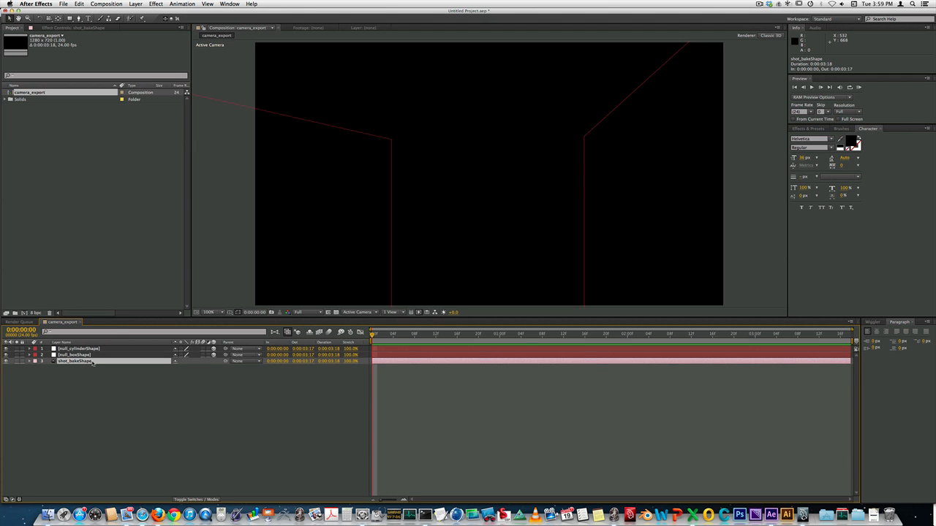
left_click(82, 355)
left_click(80, 349)
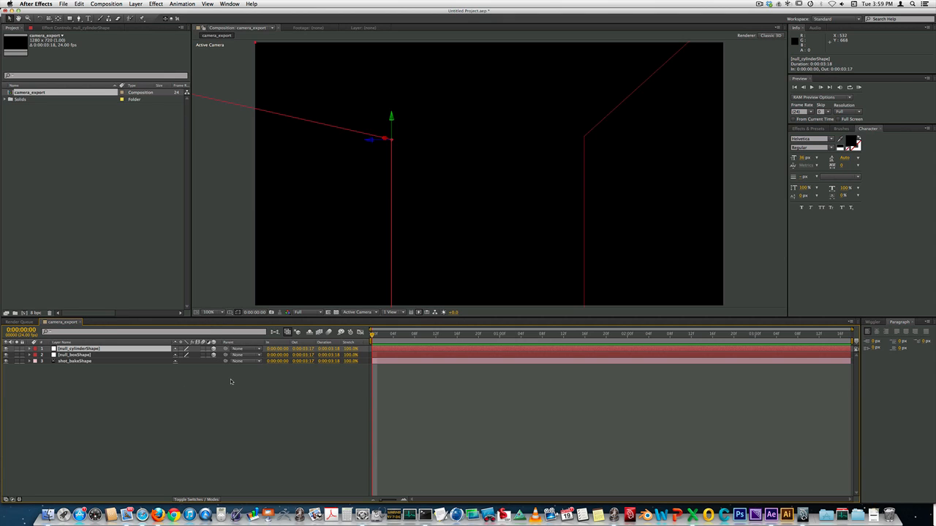
Import the camera_export_renders IFF frames from the render folder as a sequence with its alpha ignored
double_click(128, 184)
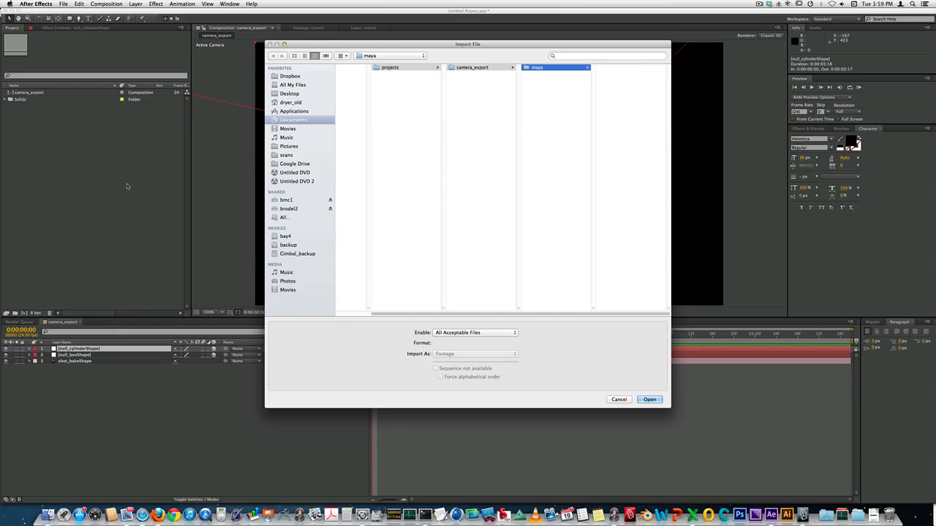
left_click(540, 74)
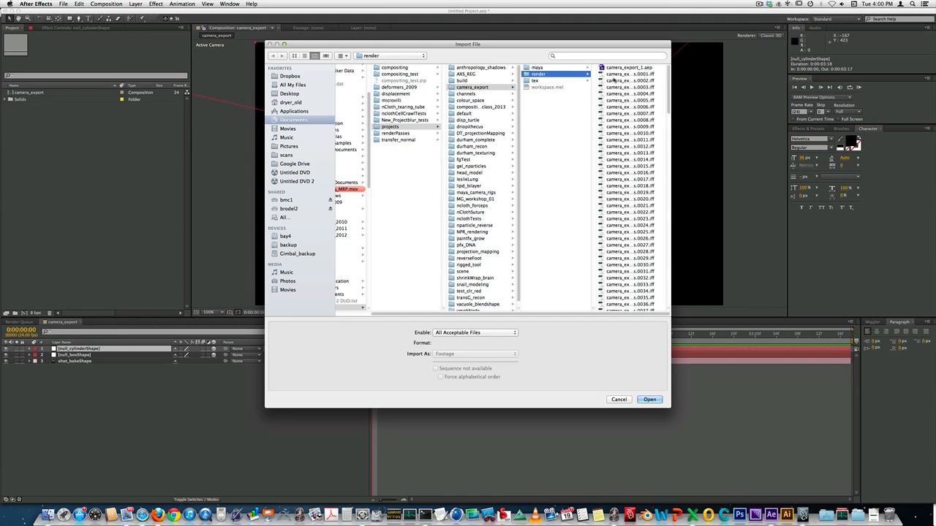
left_click(621, 74)
left_click(649, 400)
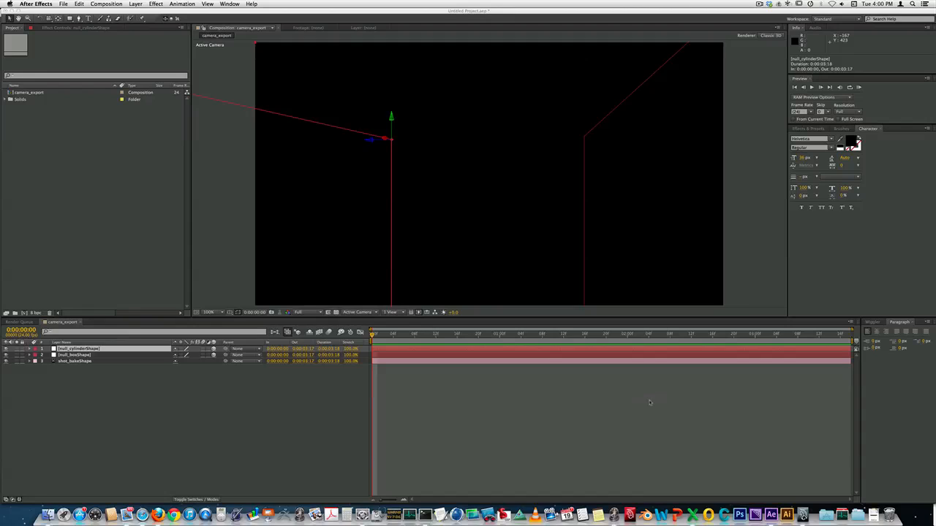
left_click(518, 224)
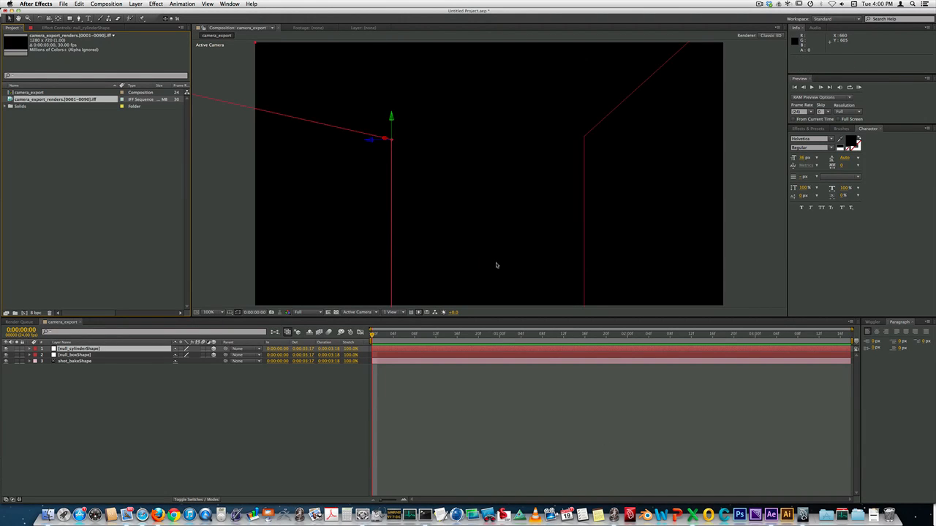
Add the camera_export_renders sequence to the composition, place it beneath shot_bakeShape as the lowest layer, and scrub the timeline
left_click_drag(42, 100, 487, 174)
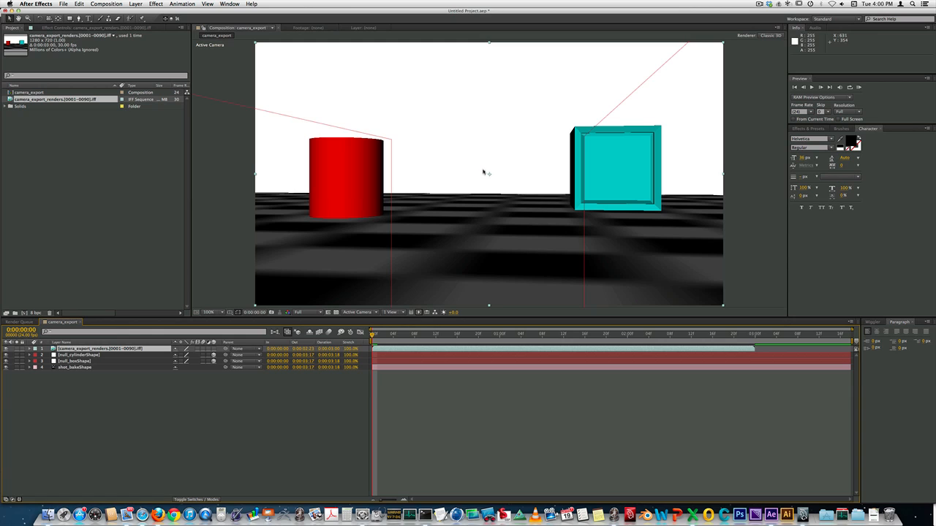
left_click_drag(109, 350, 109, 372)
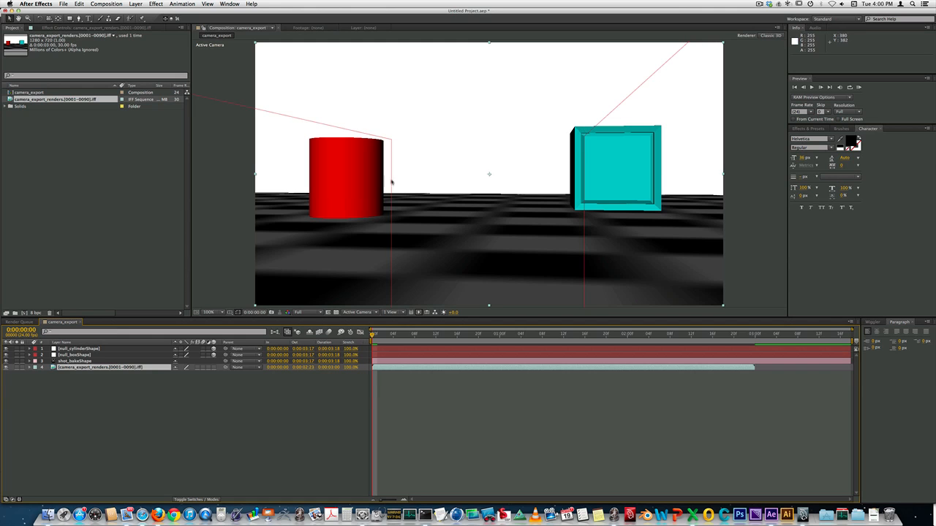
mouse_move(373, 336)
left_mouse_down()
mouse_move(515, 348)
mouse_move(373, 349)
left_mouse_up()
Switch to Maya and open the Time Slider preferences to check the playback speed
key("super+Tab")
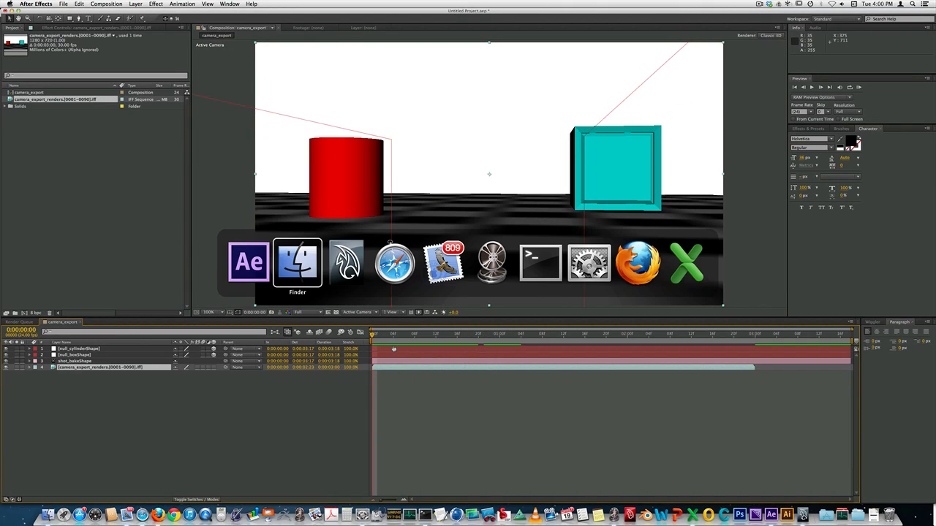
key("super+Tab")
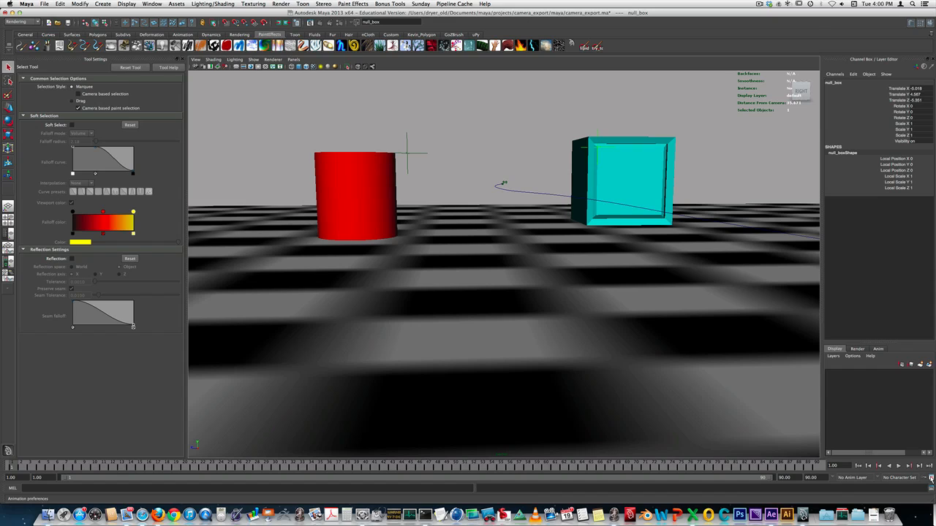
left_click(931, 478)
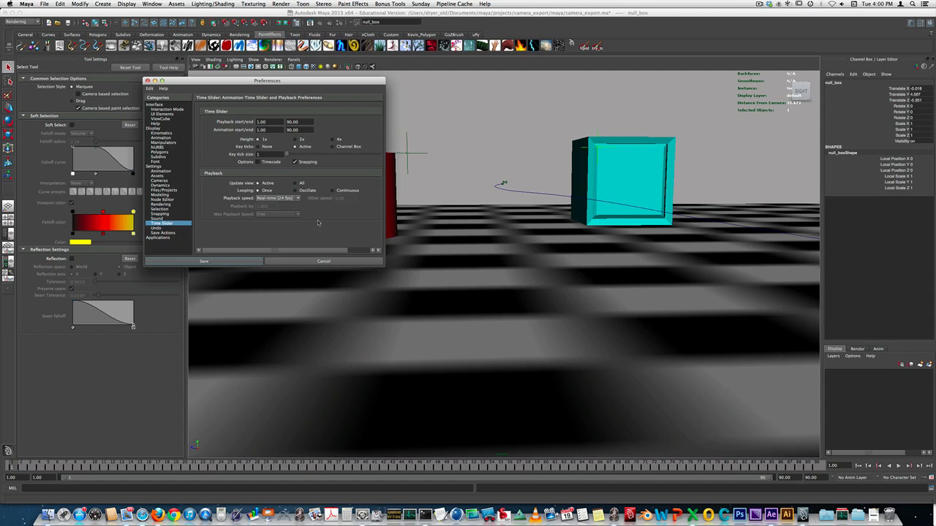
Dismiss Maya's preferences, switch back to After Effects and check the frame rate in the camera_export composition's settings
left_click(352, 262)
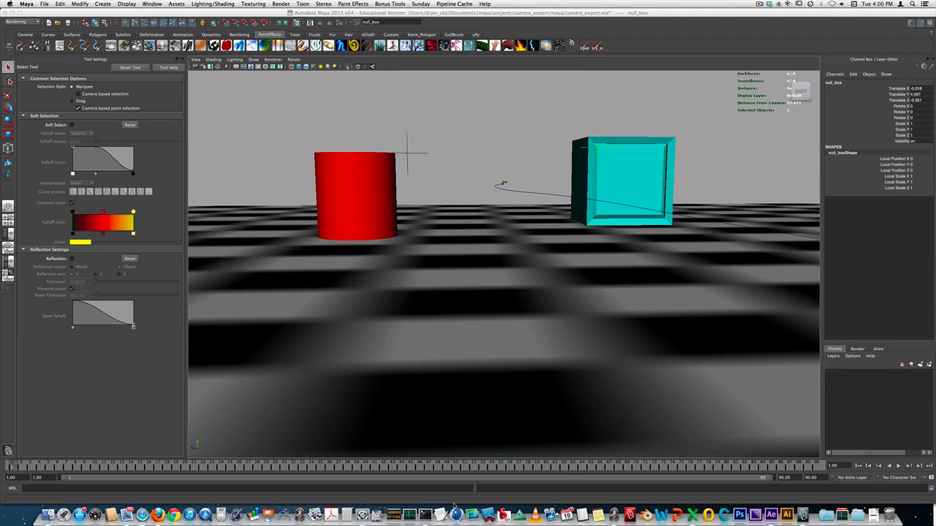
left_click(772, 514)
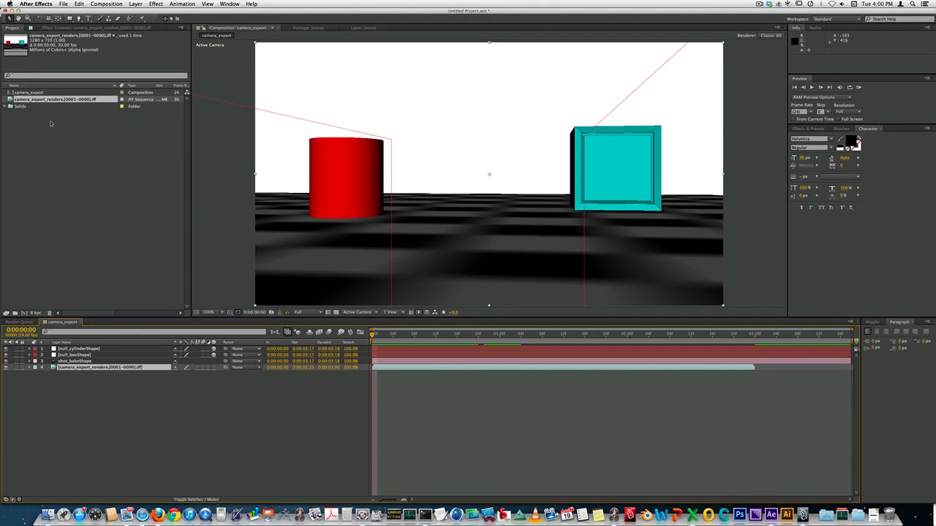
left_click(30, 92)
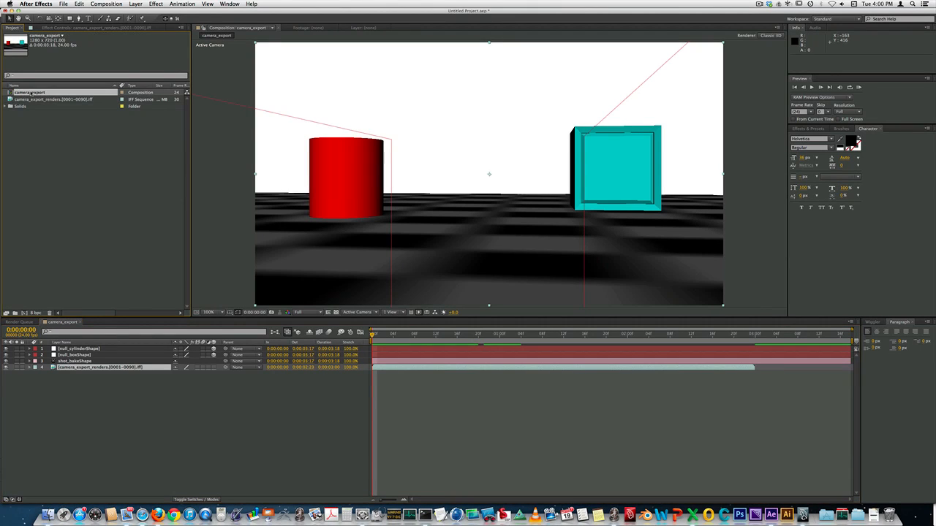
left_click(95, 4)
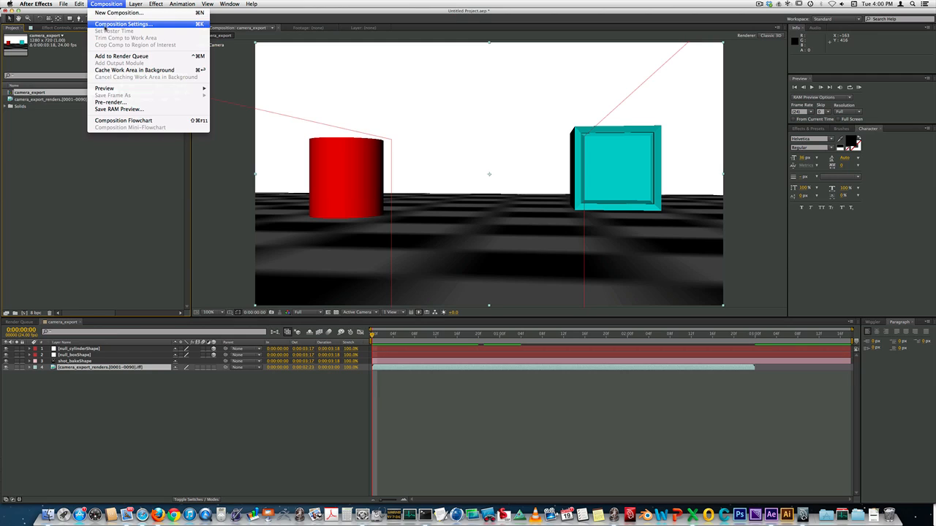
left_click(106, 26)
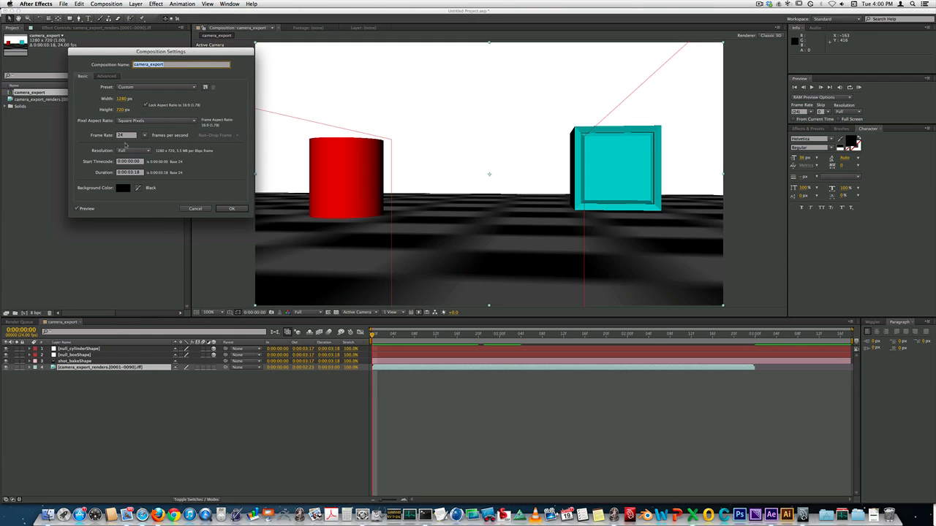
double_click(122, 136)
left_click(232, 209)
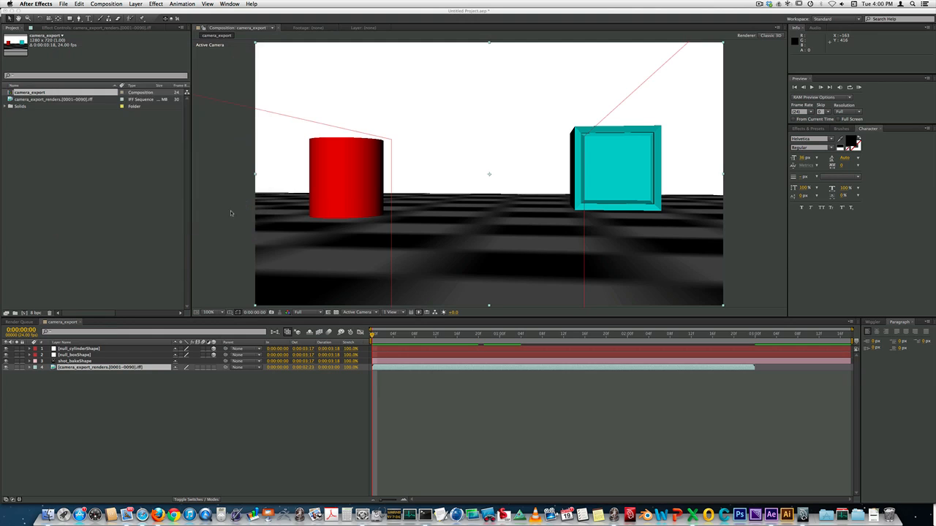
Interpret the camera_export_renders footage at 24 frames per second and scrub the timeline to check the match, returning to the first frame
left_click(51, 109)
left_click(48, 99)
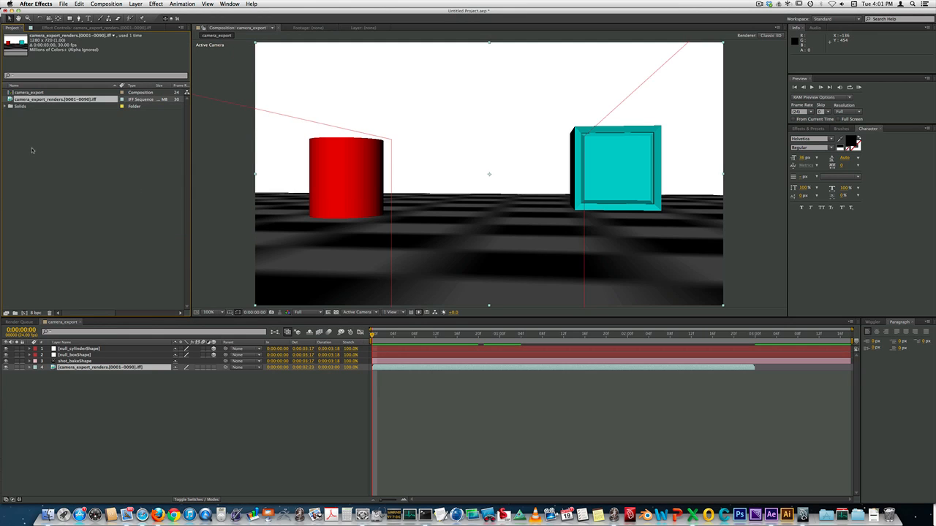
right_click(67, 100)
mouse_move(150, 138)
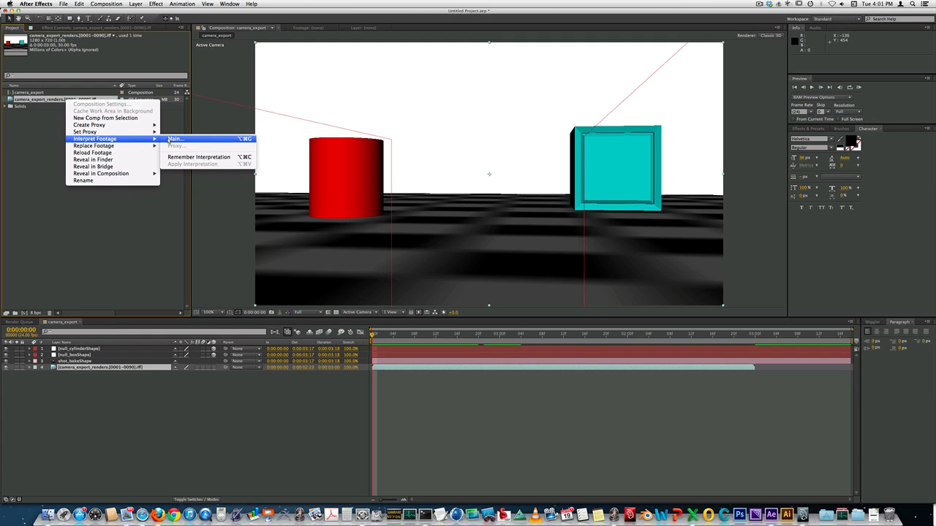
left_click(172, 139)
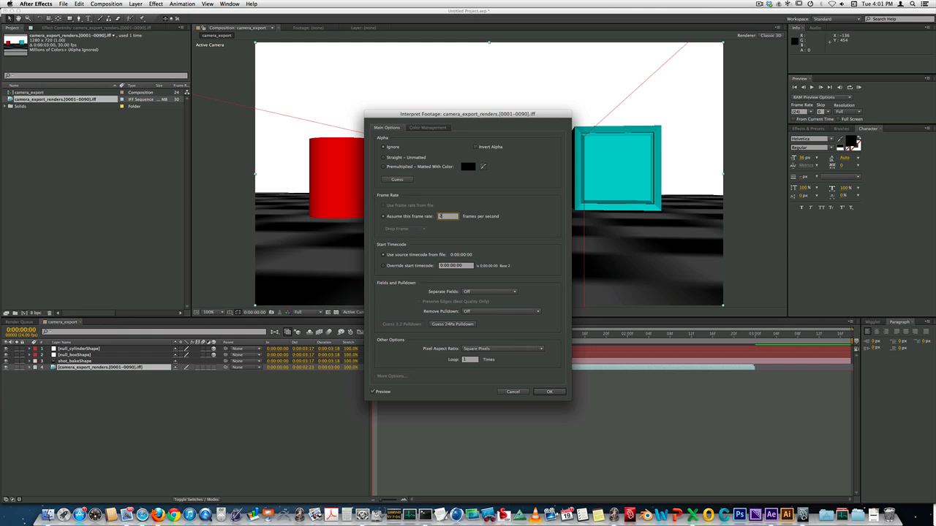
key("Return")
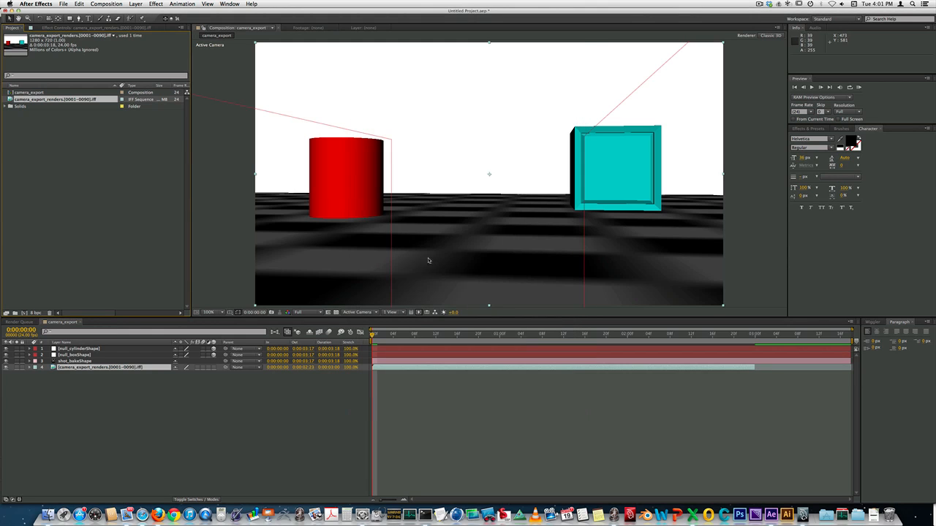
left_click_drag(375, 334, 502, 342)
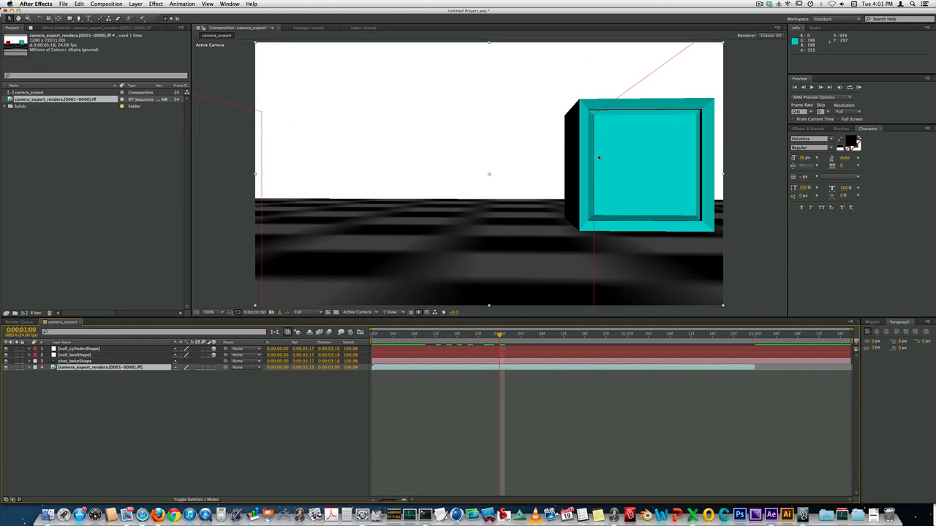
left_click_drag(499, 335, 366, 341)
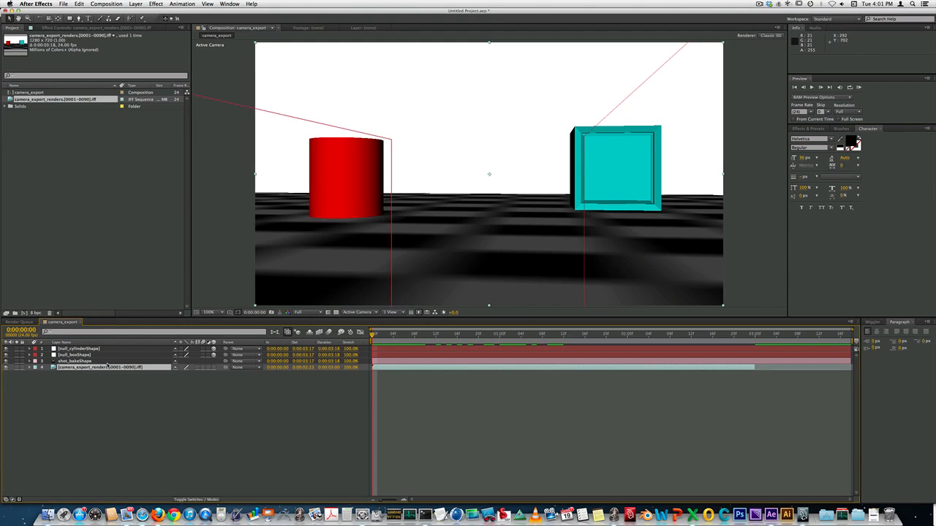
Set the scale of the null_cylinderShape layer to 5%
left_click(87, 349)
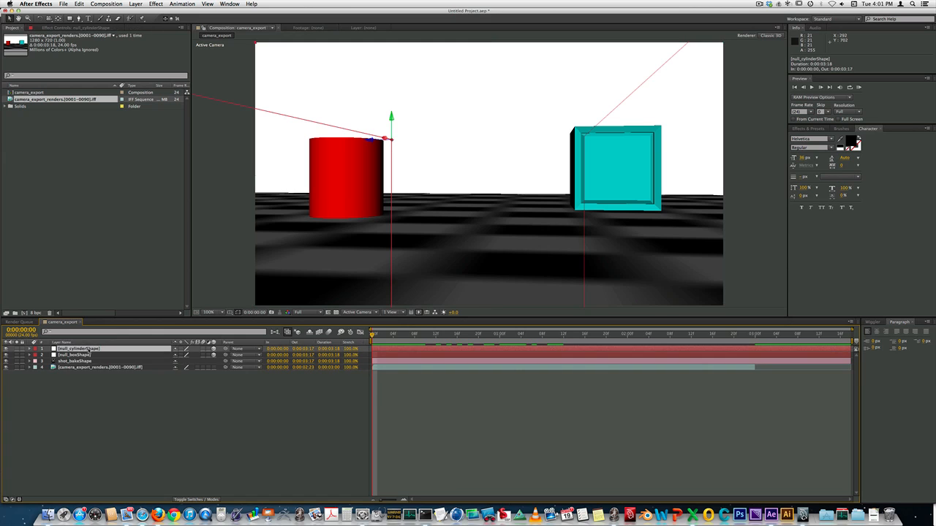
key("s")
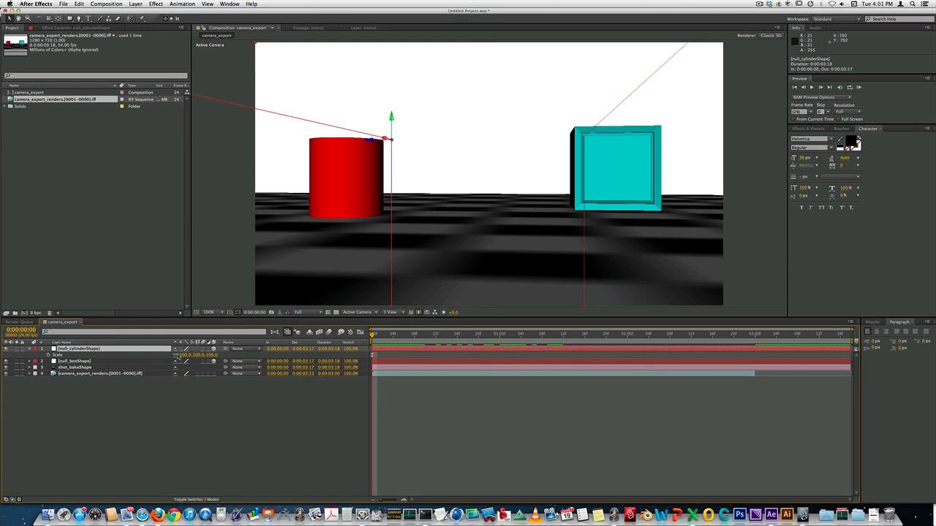
left_click(185, 355)
type("5")
key("Return")
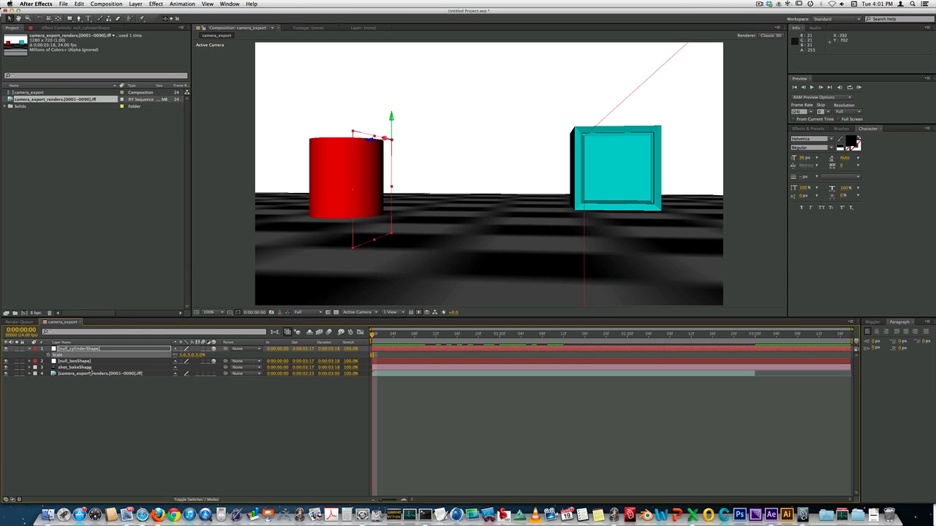
Set the scale of the null_boxShape layer to 5%
left_click(86, 361)
key("s")
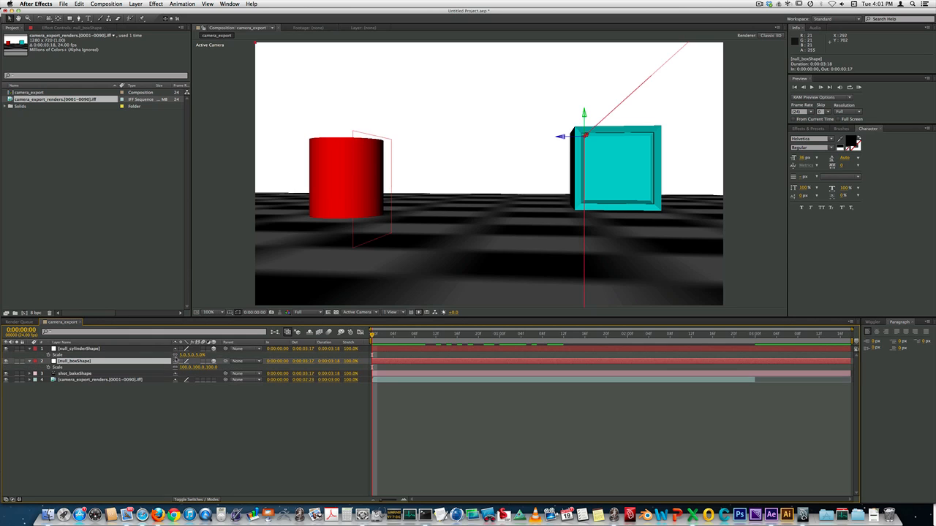
left_click(187, 368)
type("5")
key("Return")
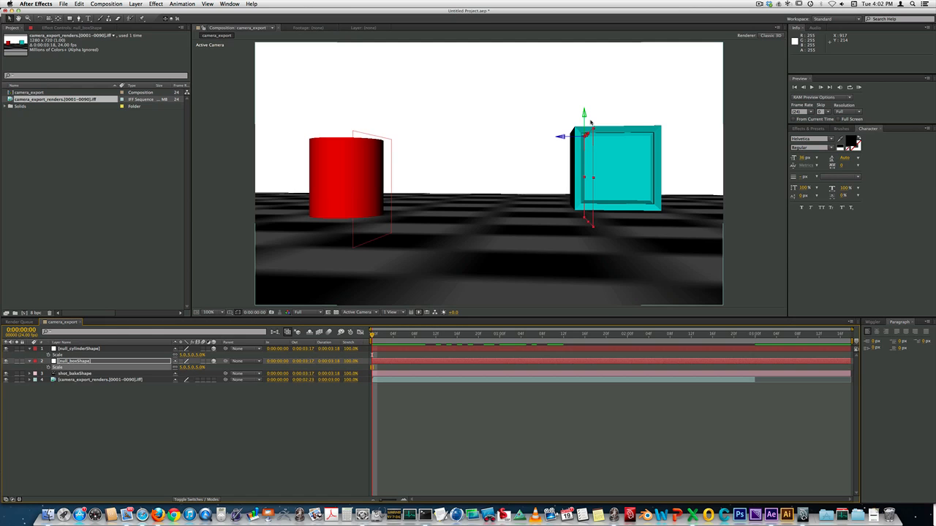
Set the Y Rotation of the null_boxShape layer to -90°
left_click(83, 362)
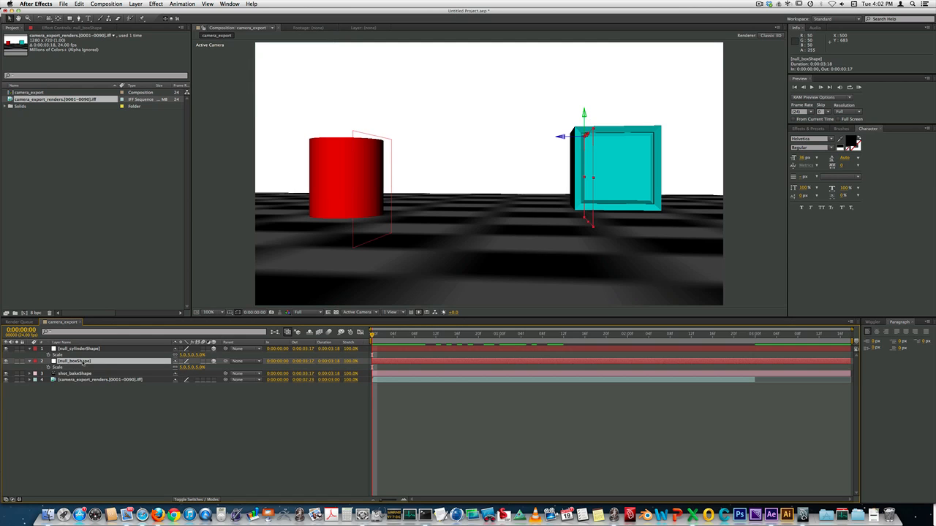
key("r")
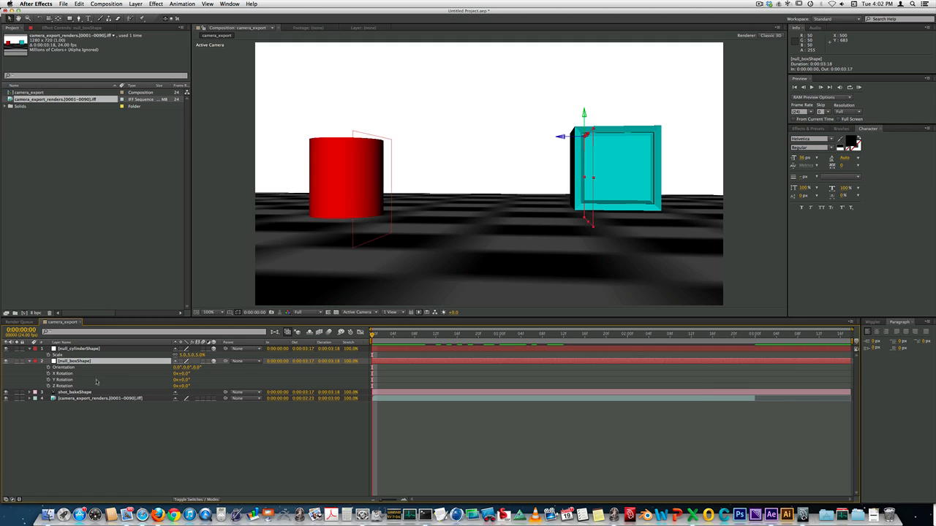
left_click(185, 379)
type("-90")
key("Return")
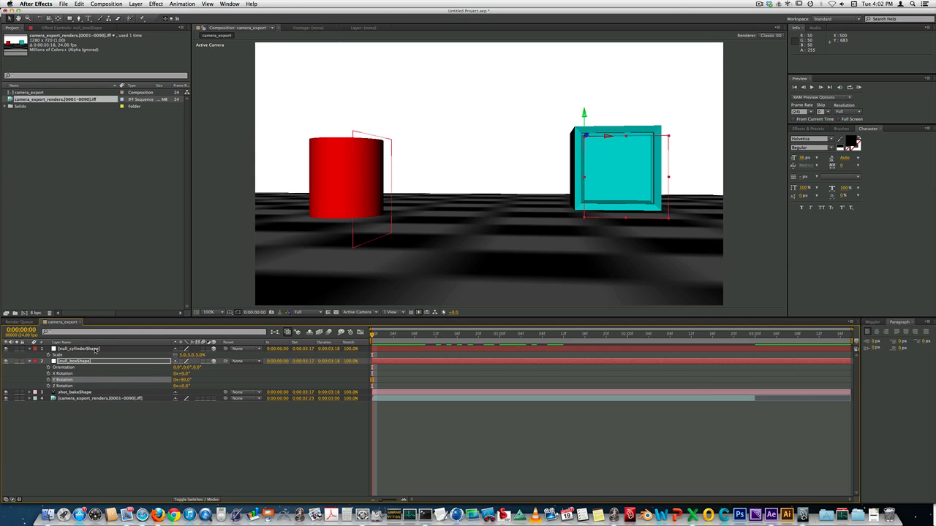
Set the Y Rotation of the null_cylinderShape layer to -90°
left_click(95, 350)
key("r")
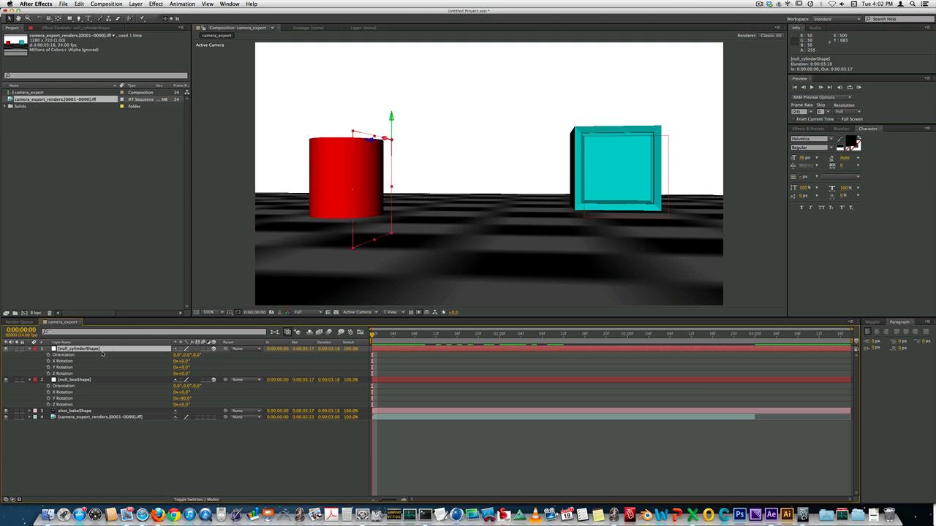
left_click(187, 367)
type("-90")
key("Return")
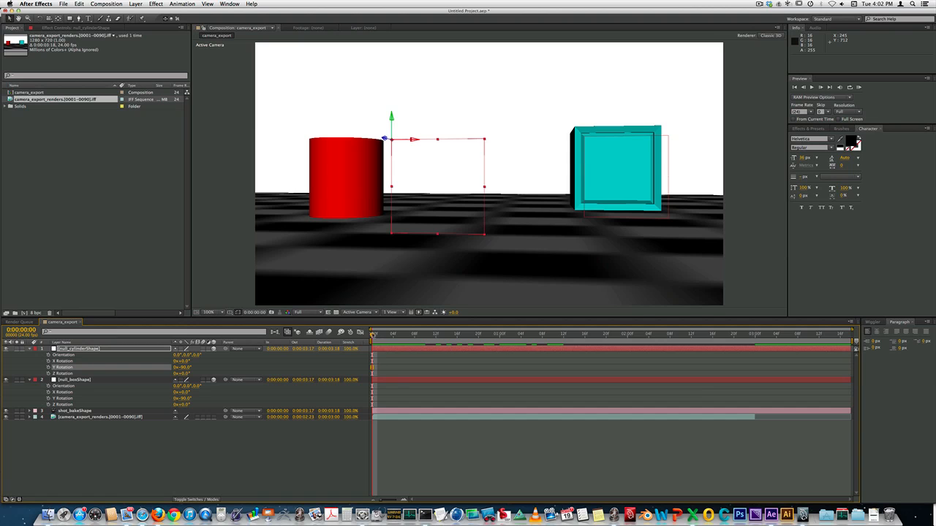
Move the current time to 0:00:00:18 and reduce the null_cylinderShape layer's scale to 3%, trying 4% first
left_click_drag(372, 335, 468, 337)
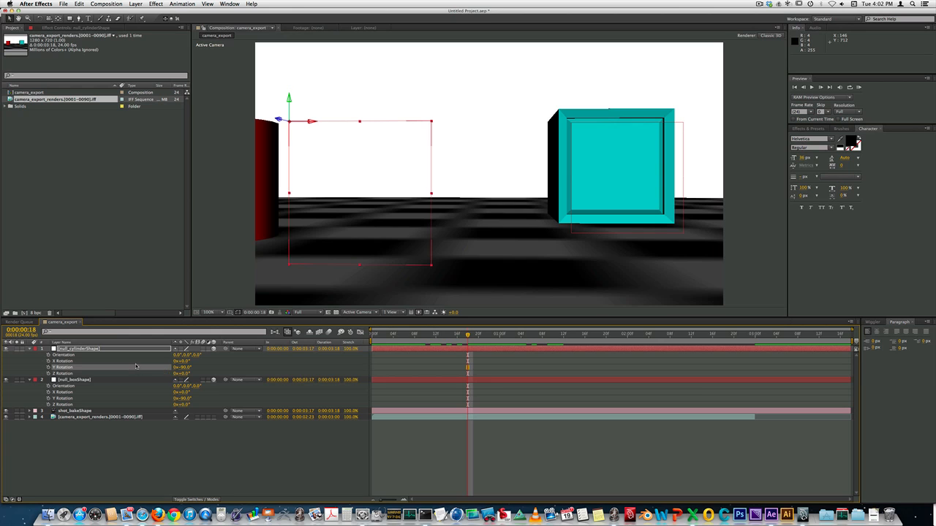
key("s")
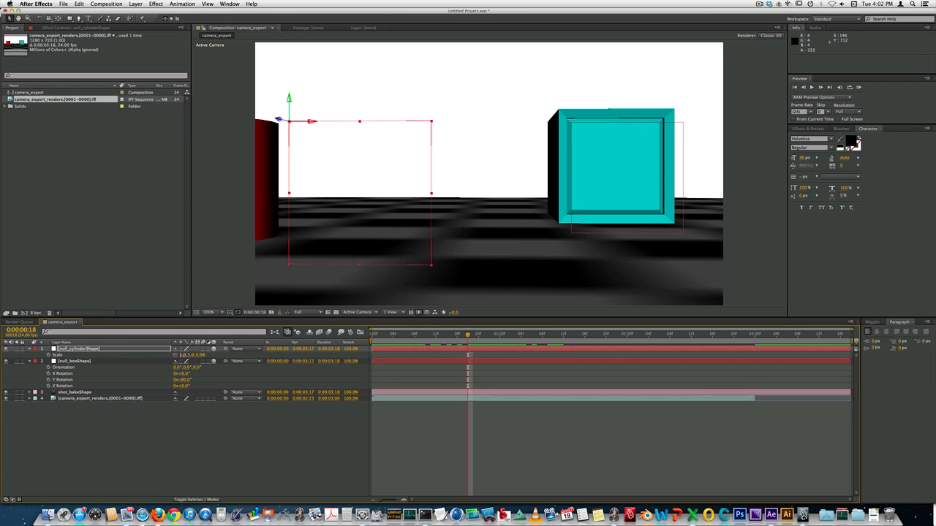
type("4")
key("Return")
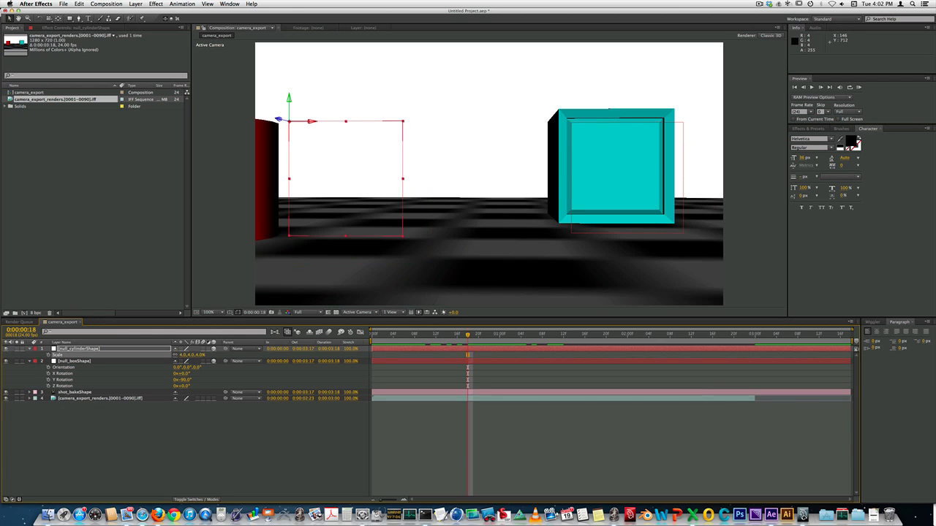
left_click_drag(196, 355, 183, 361)
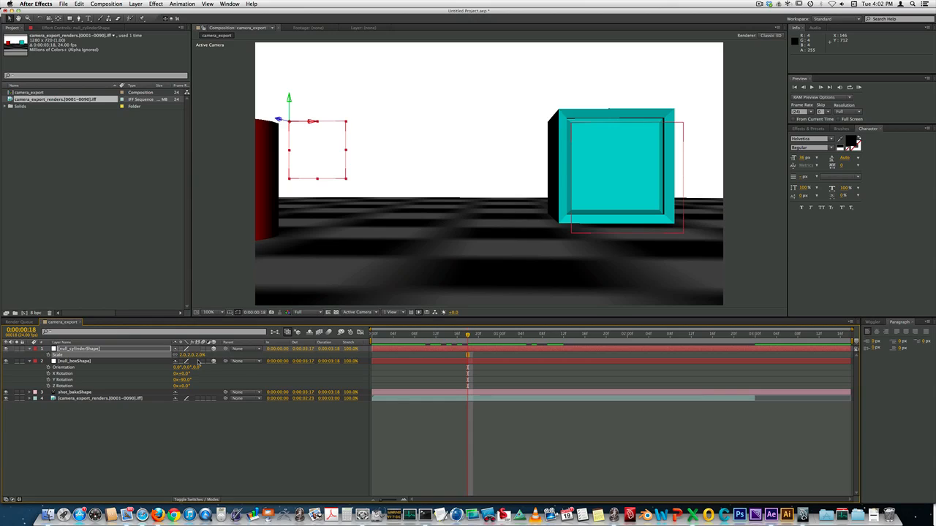
left_click_drag(189, 358, 191, 357)
left_click(191, 358)
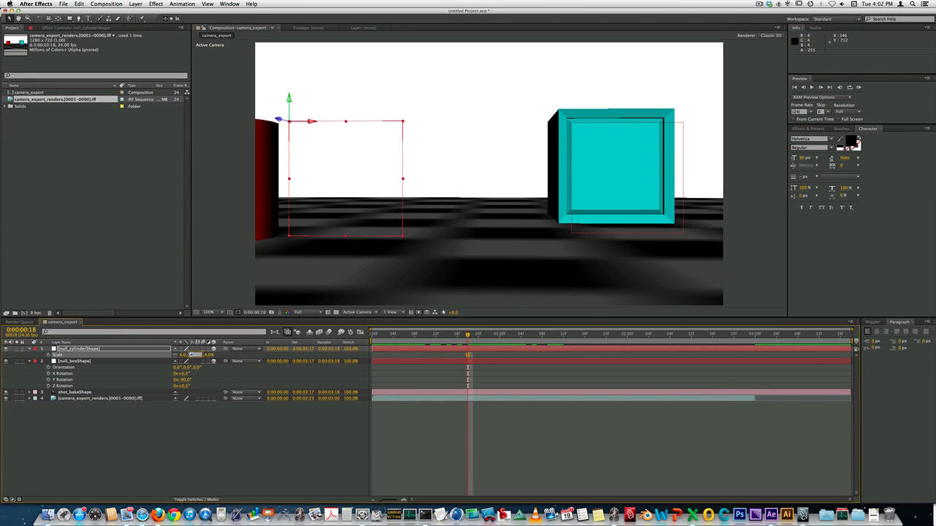
type("3")
key("Return")
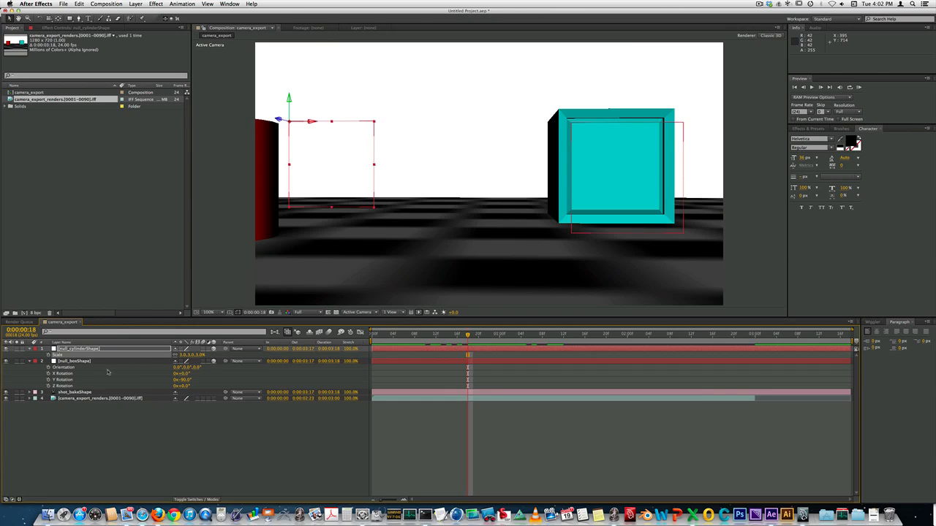
Reduce the null_boxShape layer's scale in stages to about 3.7%
left_click(77, 361)
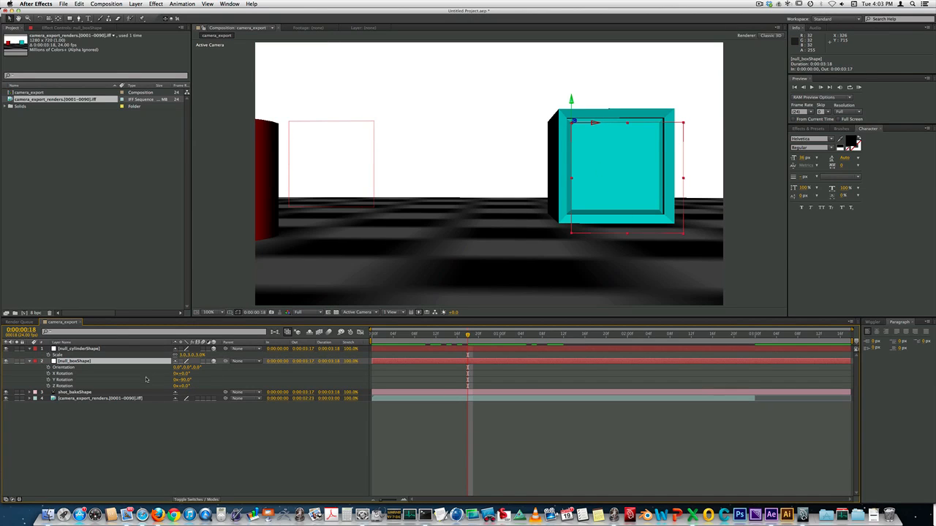
key("s")
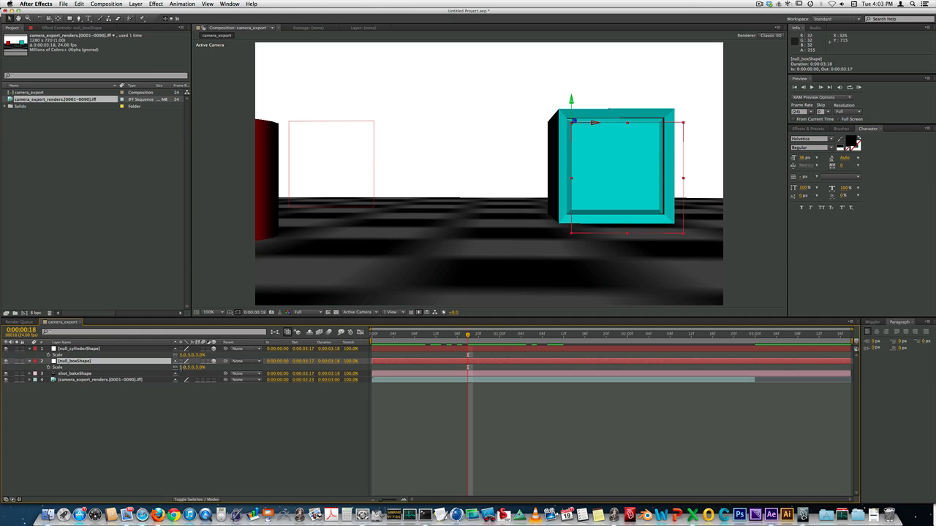
left_click(187, 367)
key("Return")
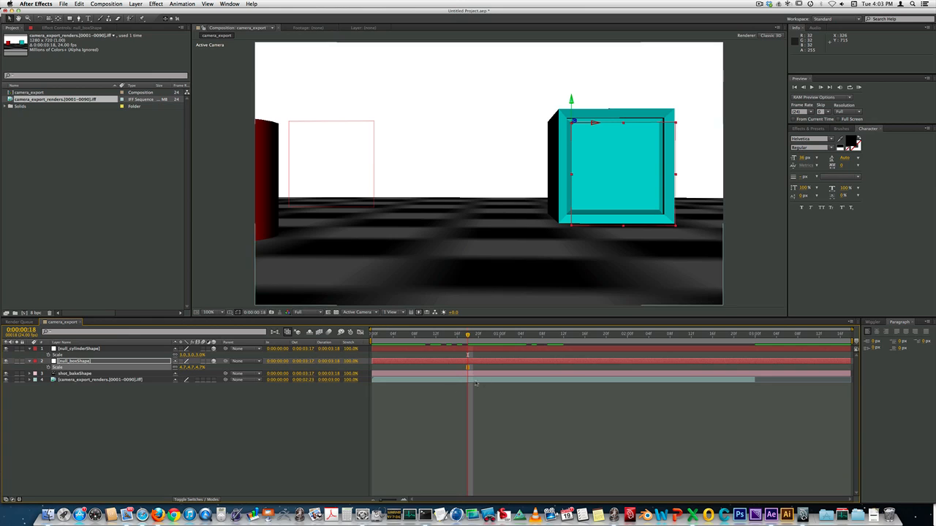
left_click(183, 367)
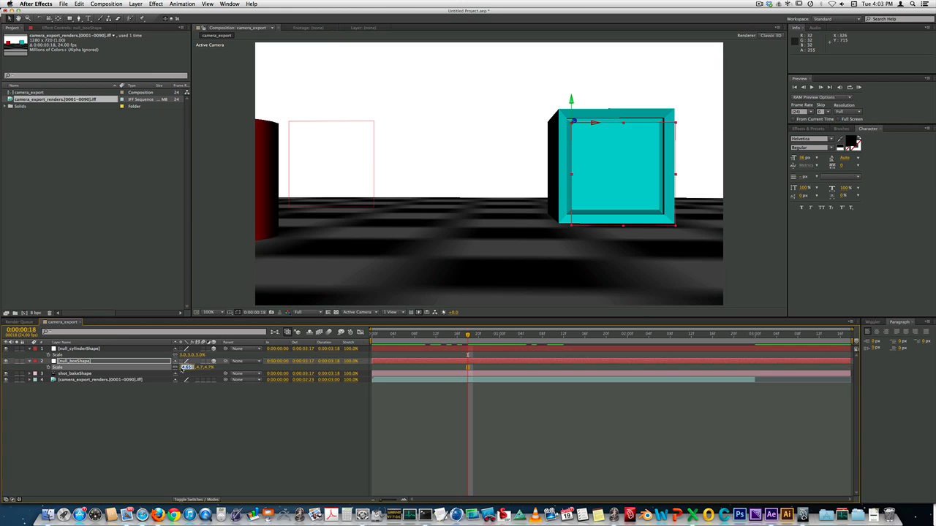
type("3.65")
key("Return")
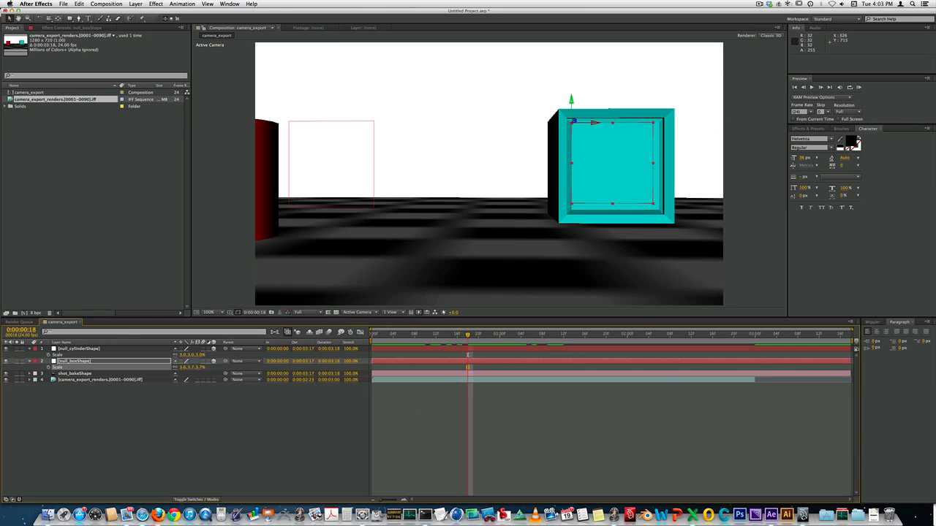
left_click(193, 368)
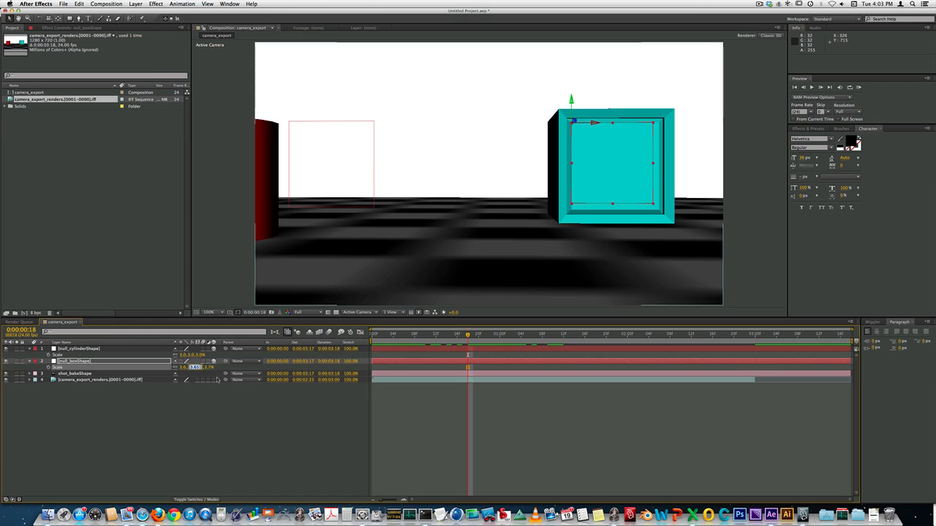
type("3")
key("Return")
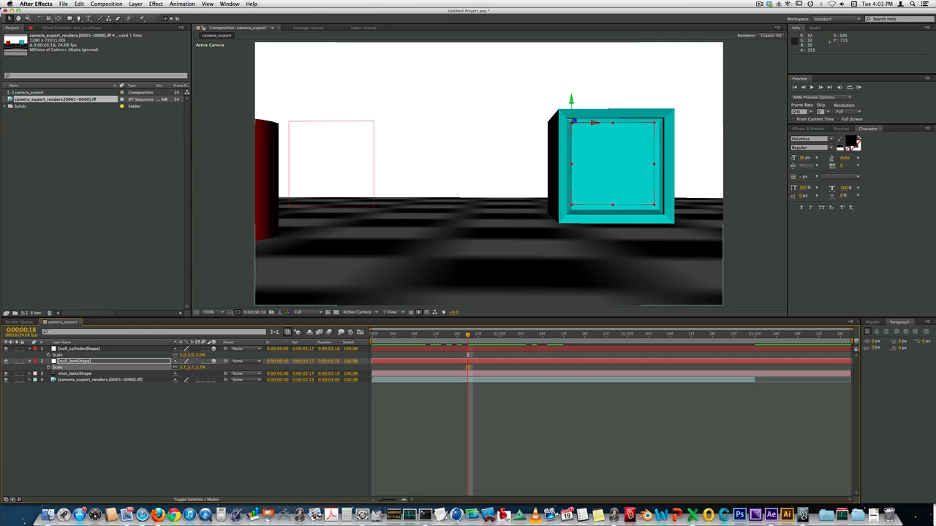
Increase the null_boxShape layer's scale in stages through 3.8% and 3.9% to 4%
left_click(193, 368)
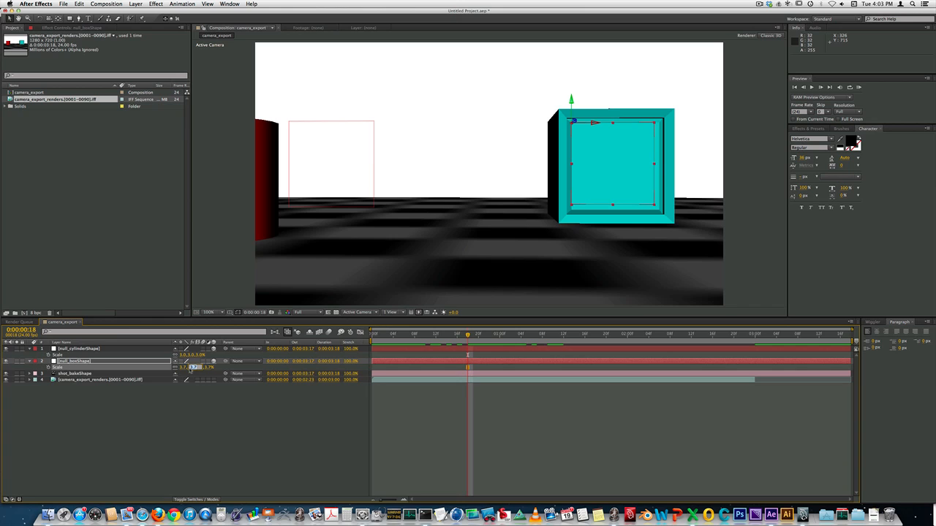
type("3")
key("Return")
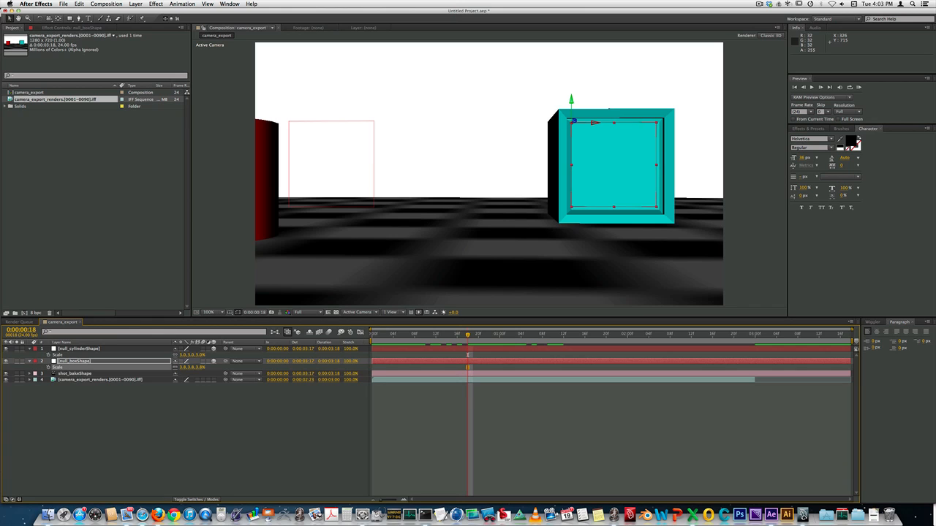
left_click(193, 368)
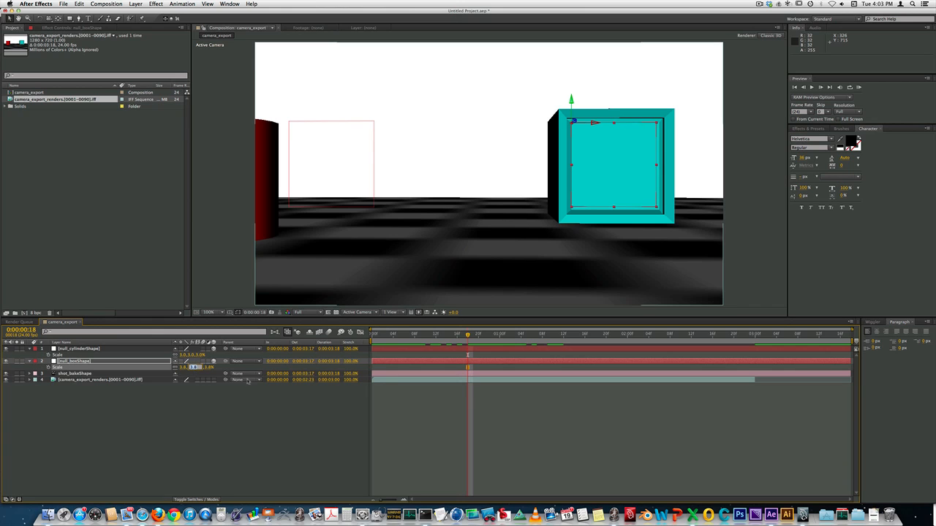
type("3")
key("Return")
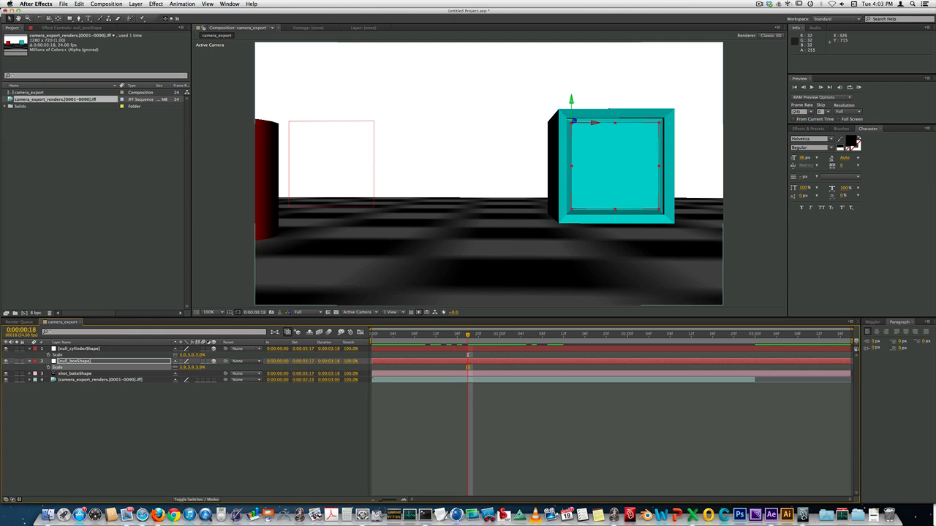
left_click(193, 368)
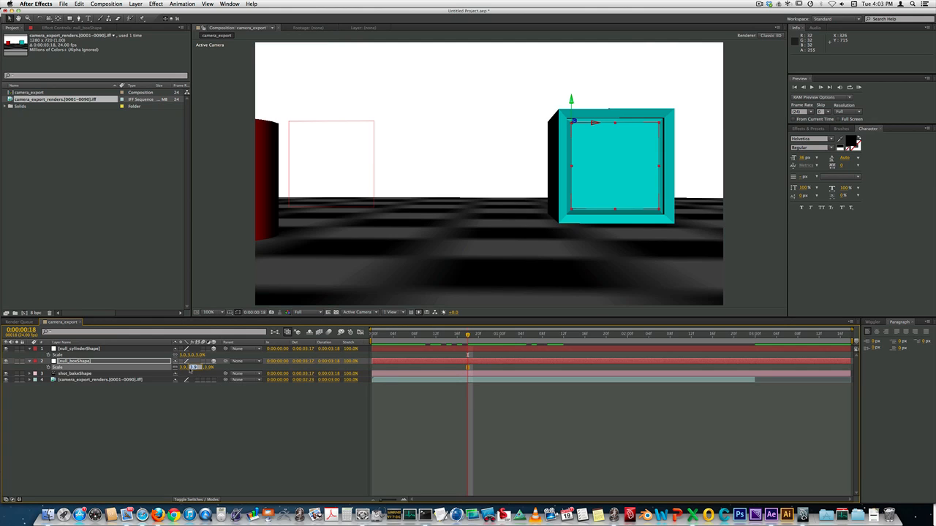
type("4")
key("Return")
left_click(193, 368)
key("Return")
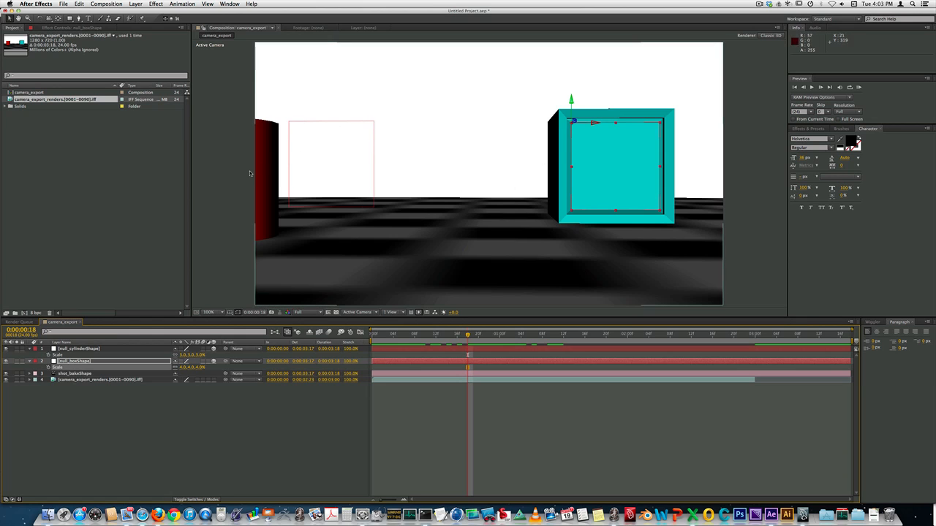
Create a new text layer reading "Hi!"
left_click(141, 6)
mouse_move(147, 13)
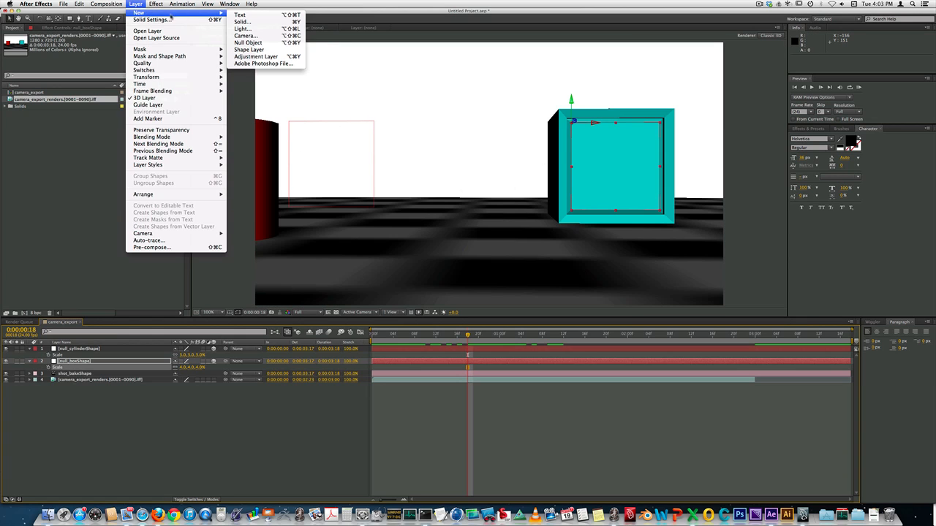
left_click(242, 15)
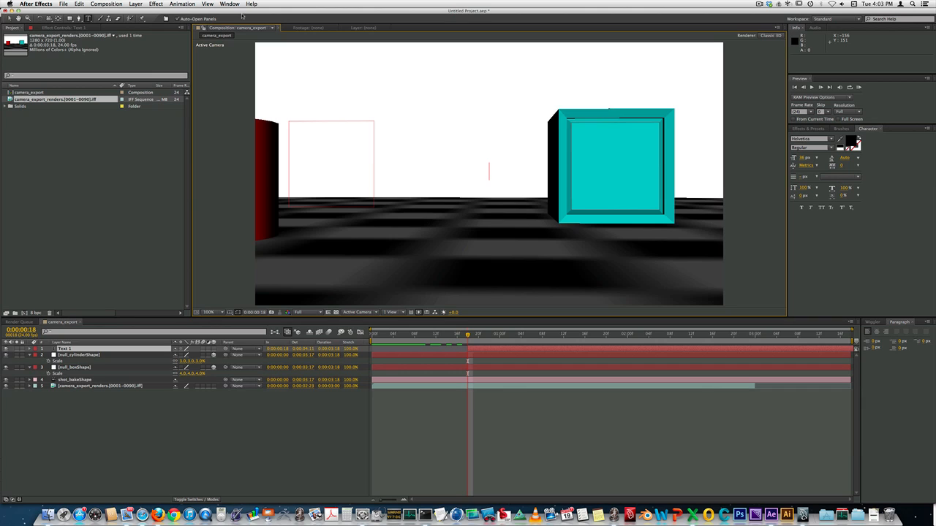
type("Hi!")
Parent the Hi! text layer to null_cylinderShape and make it a 3D layer
left_click(71, 349)
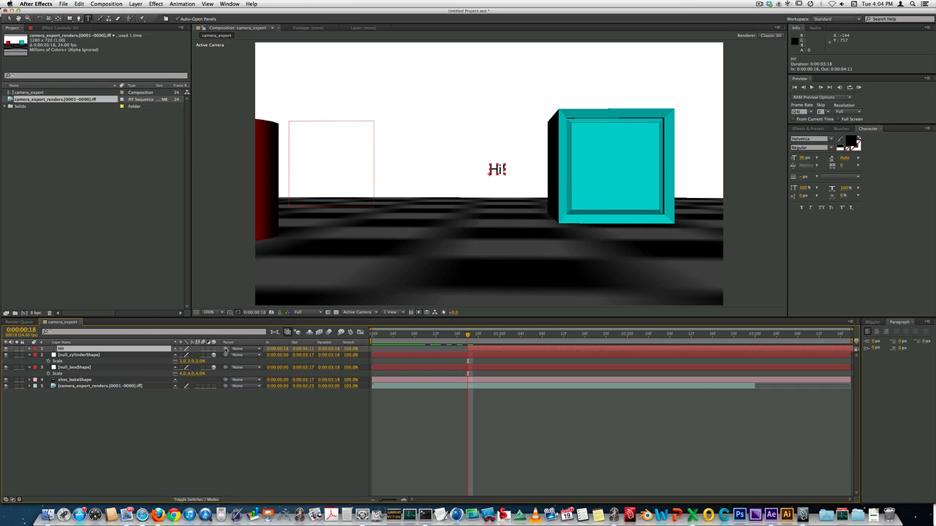
left_click_drag(225, 349, 85, 357)
left_click(212, 348)
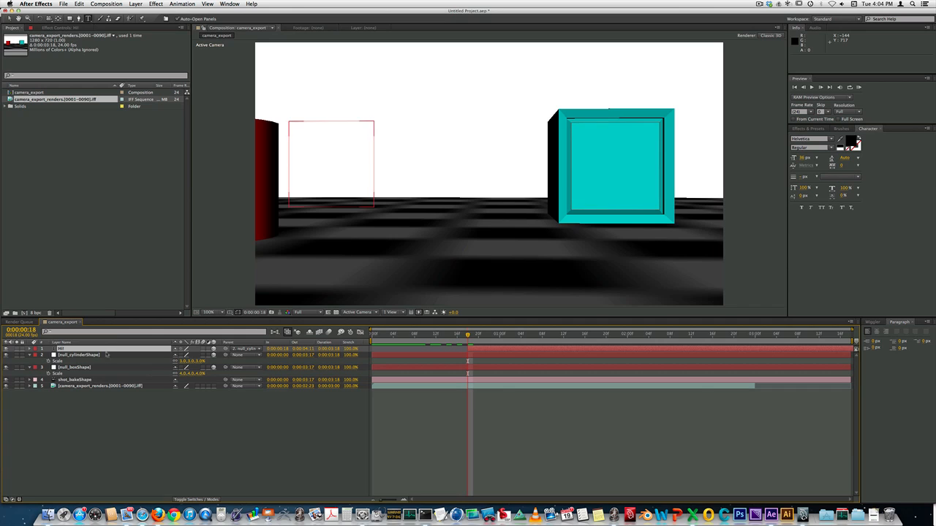
Set the Hi! text layer's scale to 4%
left_click(98, 351)
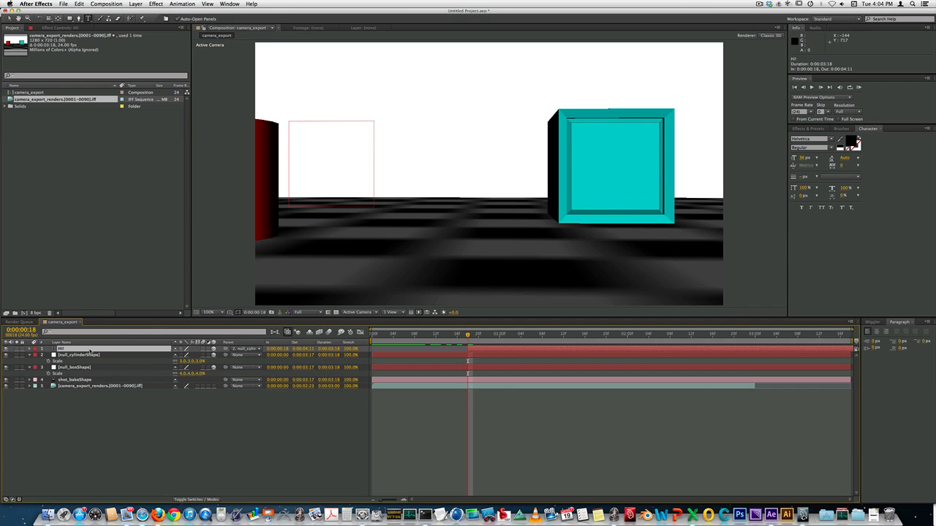
key("s")
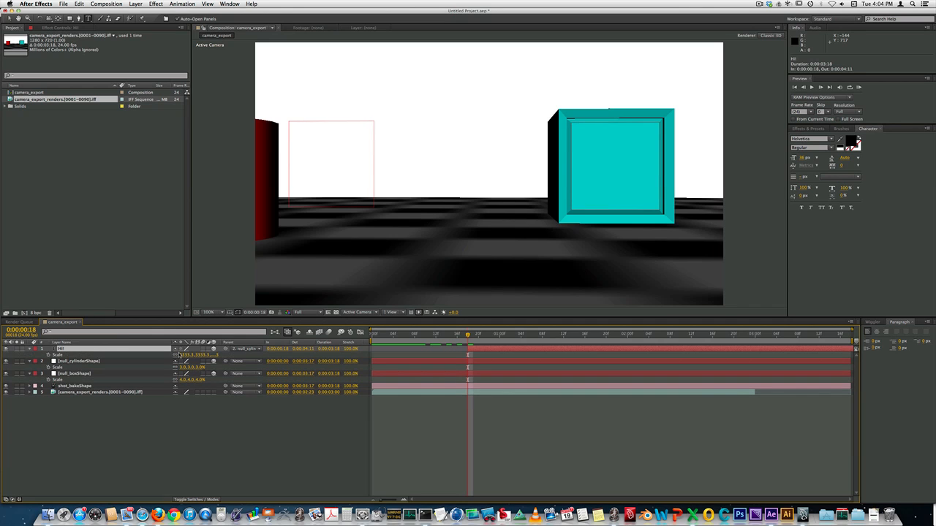
left_click(183, 356)
type("4")
key("Return")
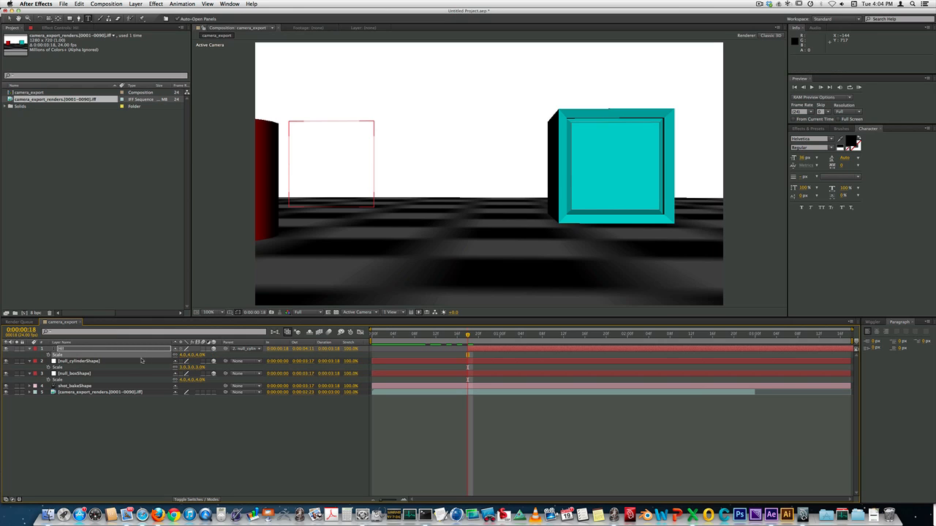
Set the Hi! text layer's position to 0, 0, 0 relative to its parent null
key("t")
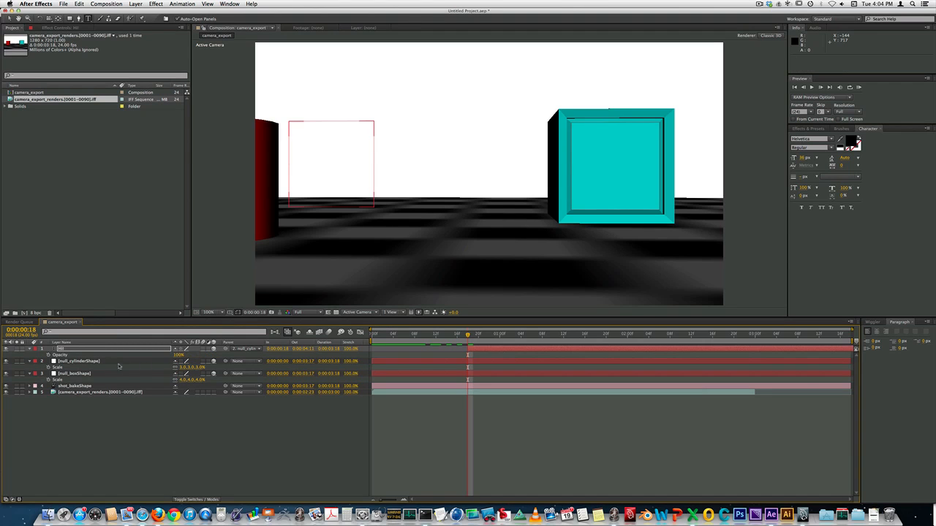
key("p")
left_click(180, 355)
type("0")
key("Return")
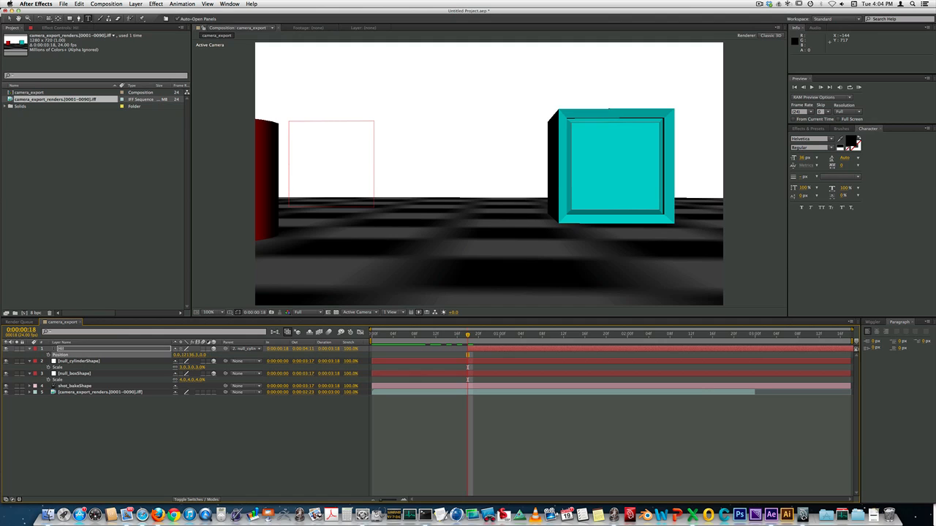
left_click(189, 356)
type("0")
key("Return")
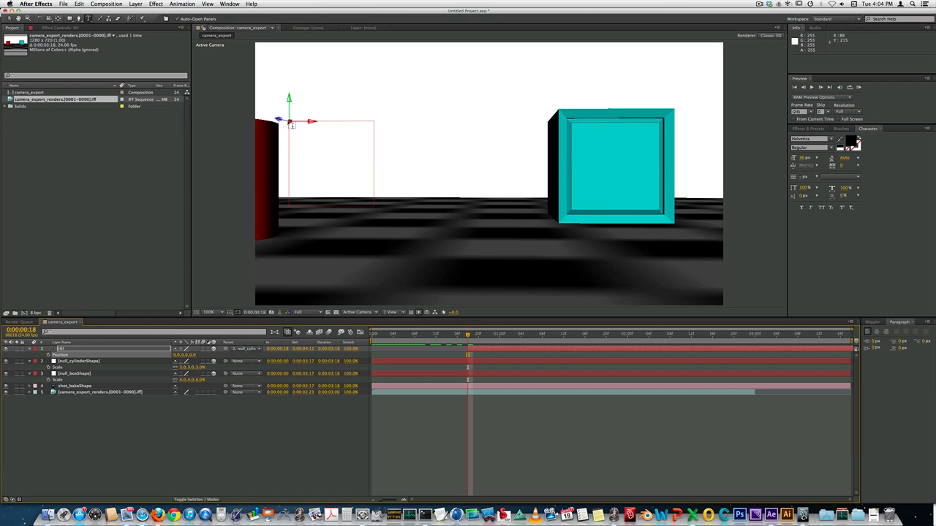
Check the Hi! text layer's anchor point and enlarge the layer's scale to 94%
key("a")
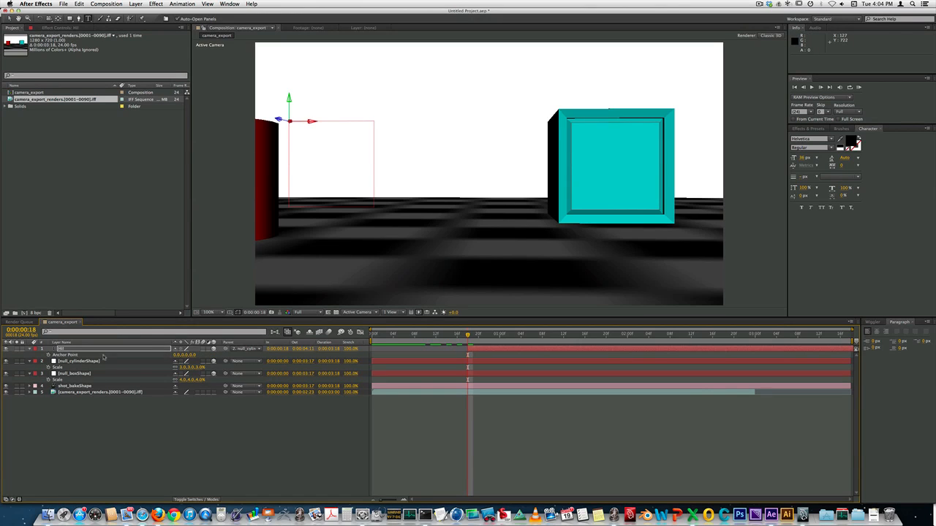
left_click(149, 357)
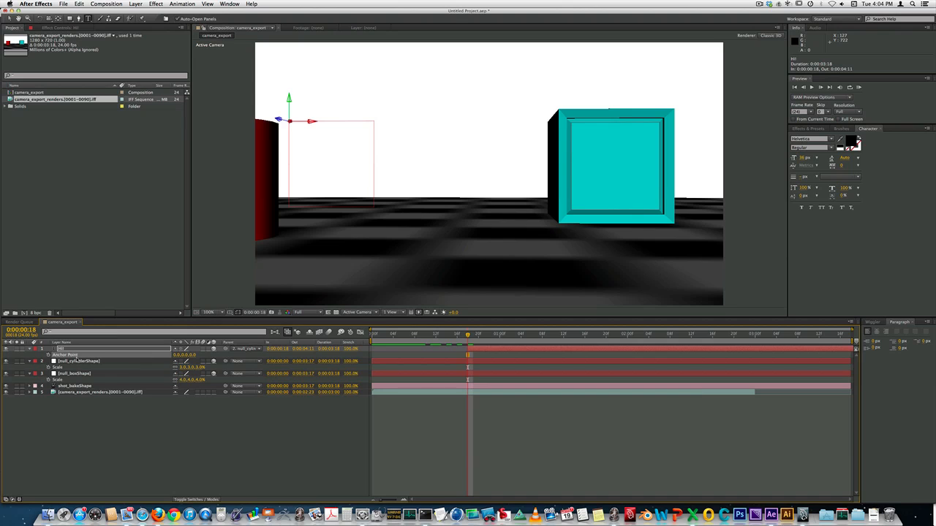
key("s")
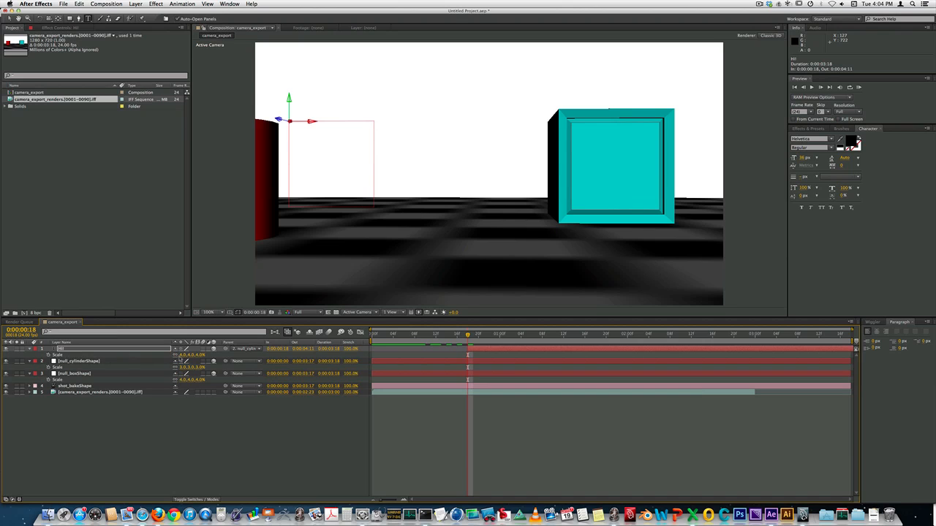
left_click(188, 355)
left_click_drag(192, 357, 216, 359)
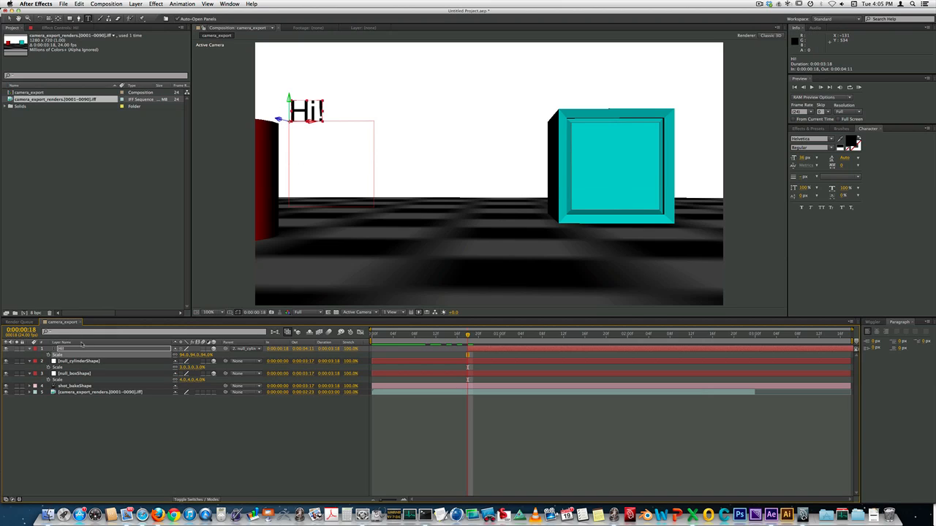
Lower the Hi! text layer inside the null's outline by changing its Y position to 25
left_click(63, 350)
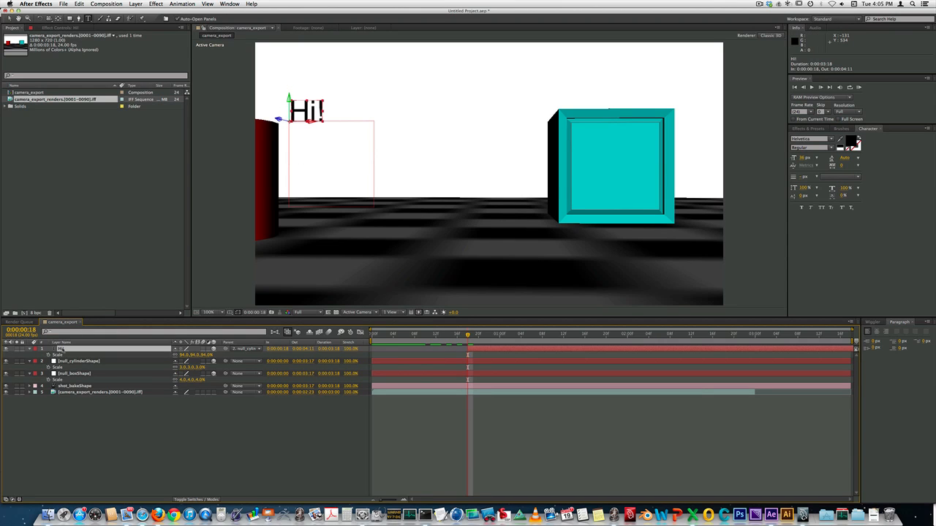
key("p")
left_click_drag(184, 355, 198, 362)
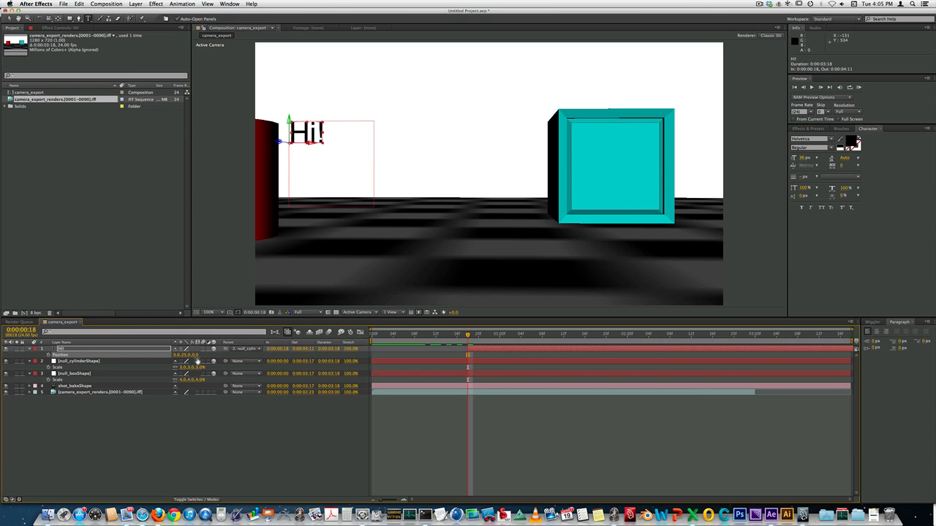
Shift the Hi! text layer's anchor point vertically to the top of the letters and set its Y position to 0
key("a")
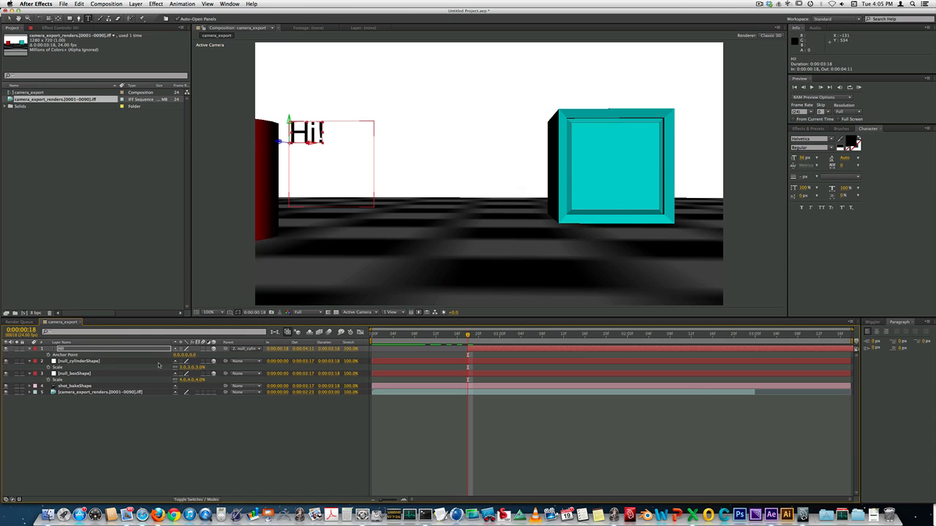
mouse_move(184, 354)
left_mouse_down()
mouse_move(176, 357)
mouse_move(182, 360)
left_mouse_up()
key("p")
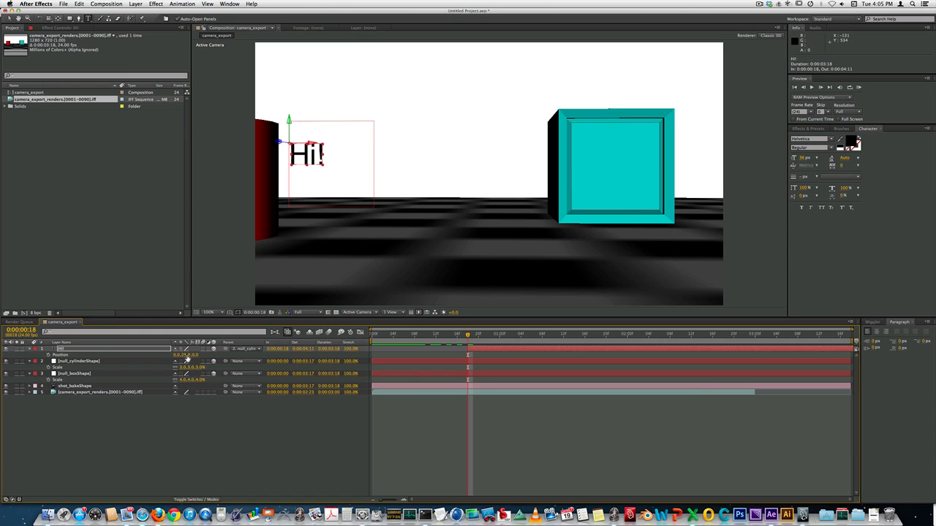
left_click(184, 355)
type("0")
key("Return")
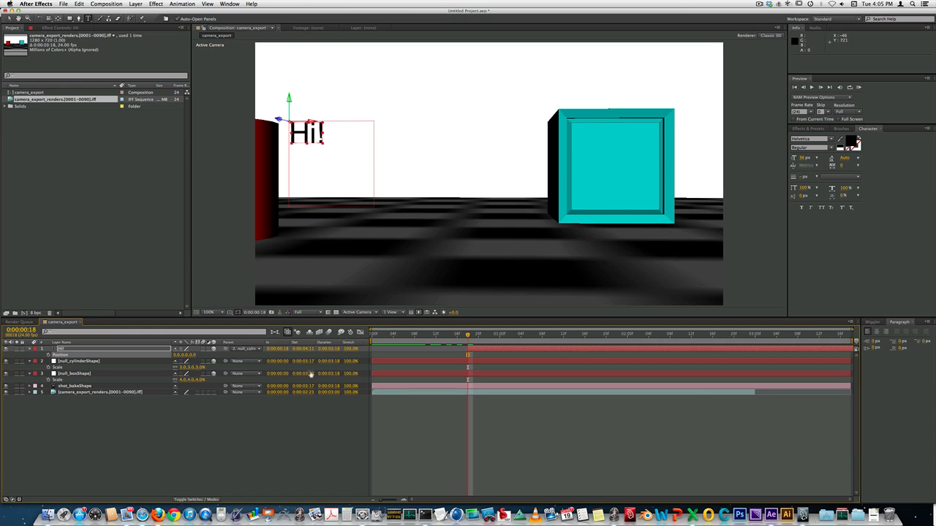
Make the Hi! text layer start at 0:00:00:00 and test its opacity at 0:00:00:07, leaving it at 100%
left_click_drag(468, 338, 409, 338)
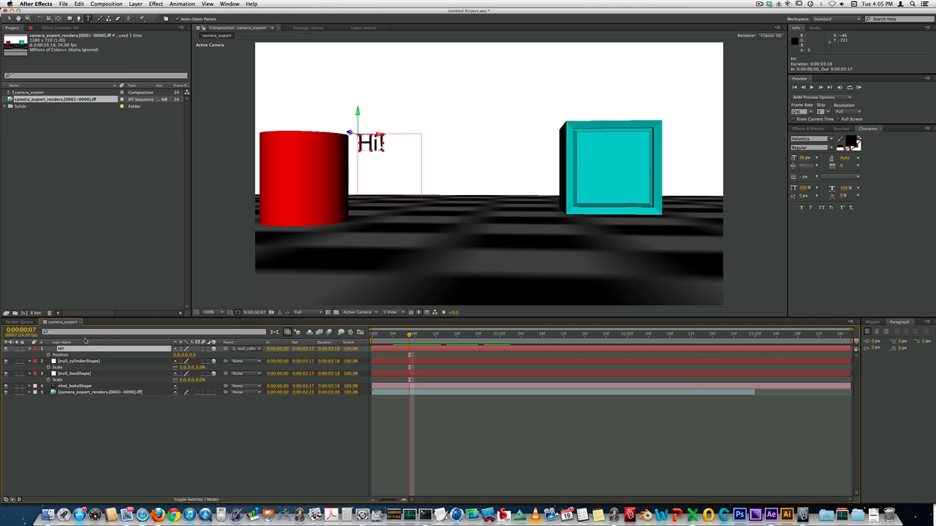
key("t")
mouse_move(177, 355)
left_mouse_down()
mouse_move(165, 356)
mouse_move(173, 358)
left_mouse_up()
key("Return")
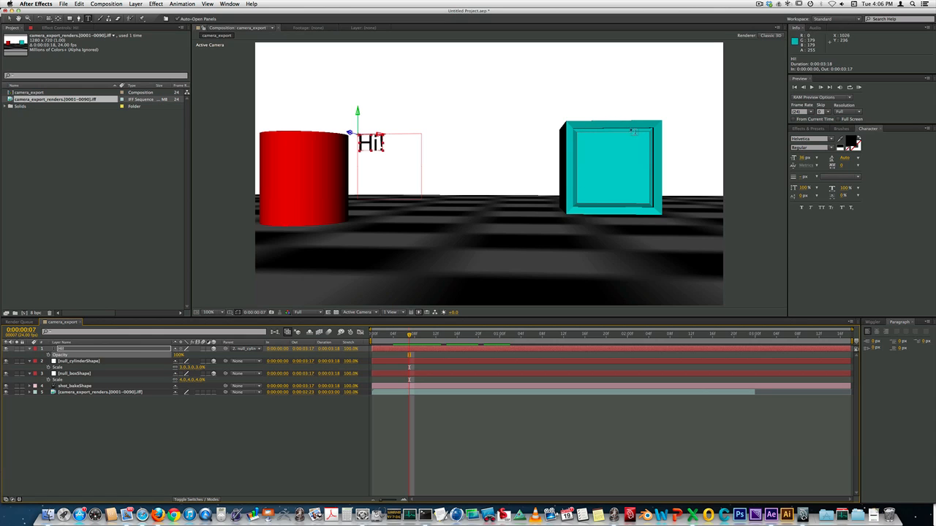
Import the portrait JPG from the camera_export project's tex folder
double_click(45, 166)
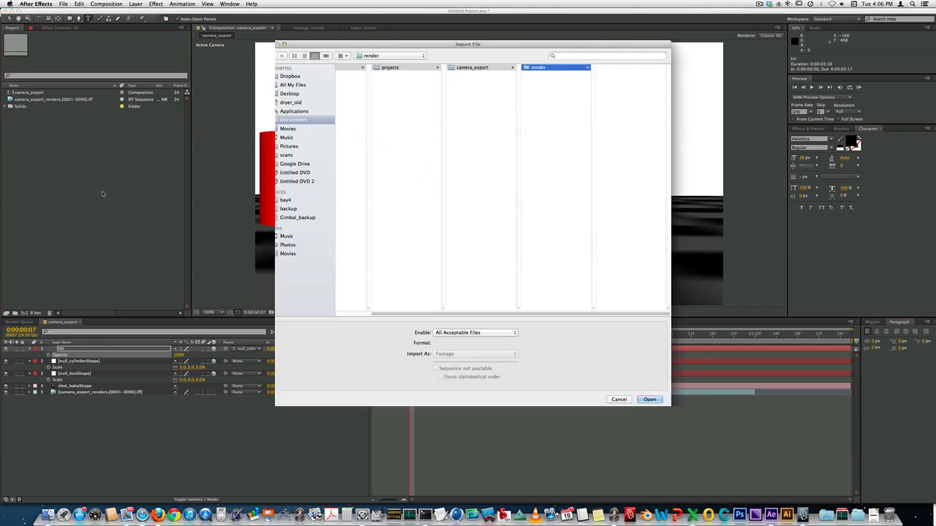
left_click(544, 81)
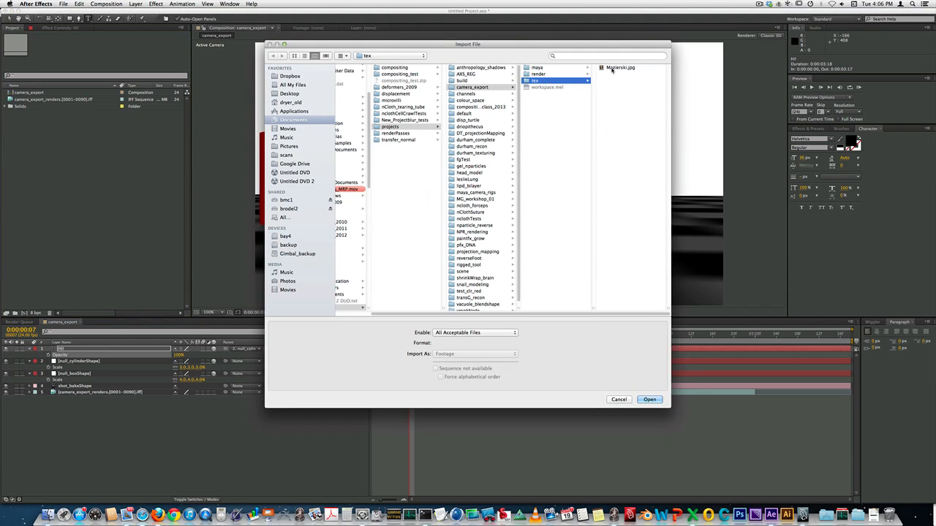
left_click(613, 70)
left_click(649, 399)
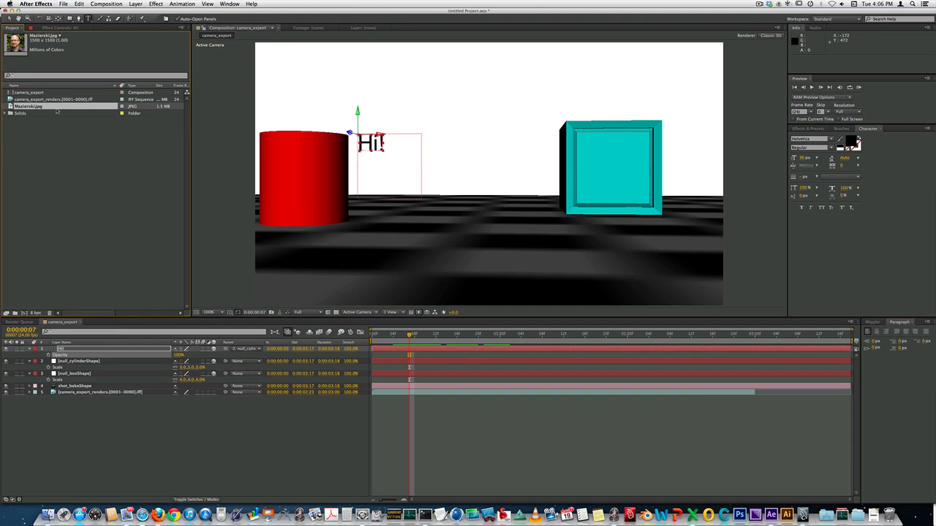
Add the portrait JPG to the camera_export composition, make it a 3D layer and parent it to null_boxShape
left_click_drag(44, 107, 483, 165)
left_click_drag(490, 174, 490, 177)
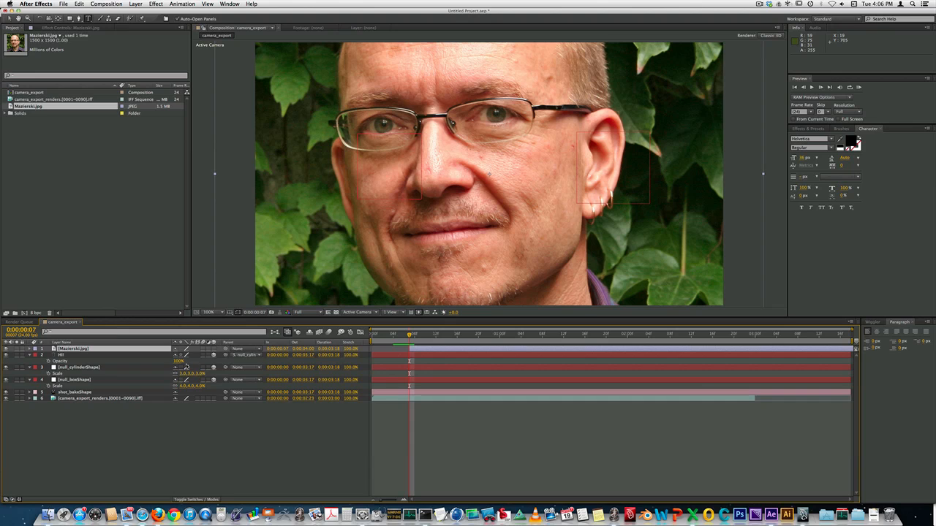
left_click(213, 350)
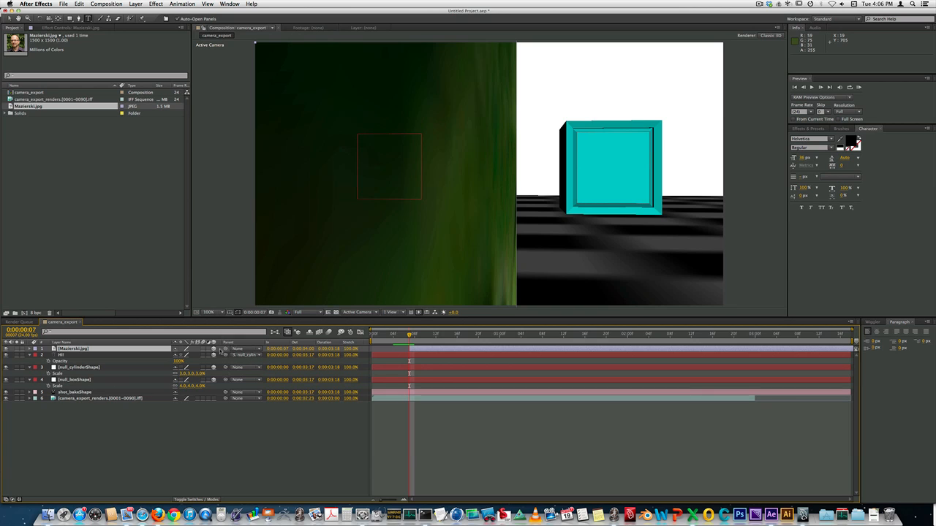
left_click_drag(224, 349, 78, 380)
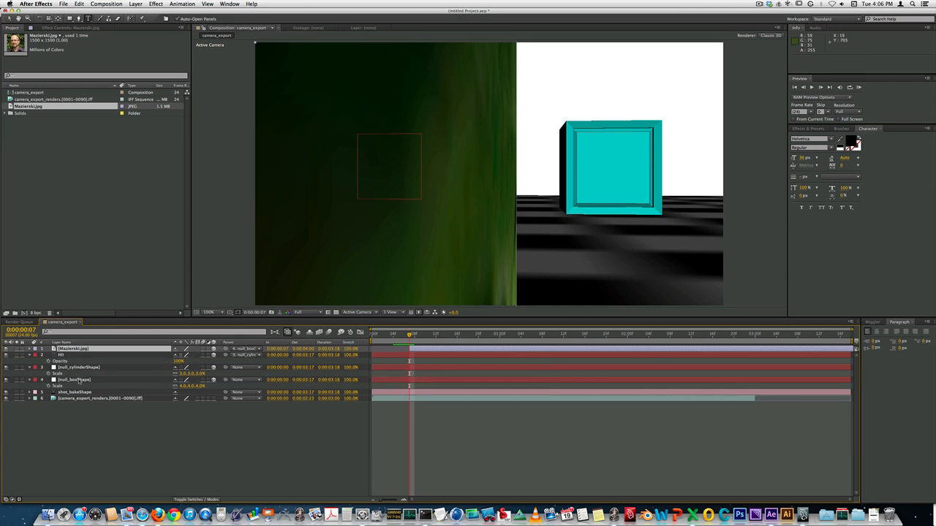
Set the portrait layer's scale to 4.0% on all three axes, the same as null_boxShape
left_click(79, 380)
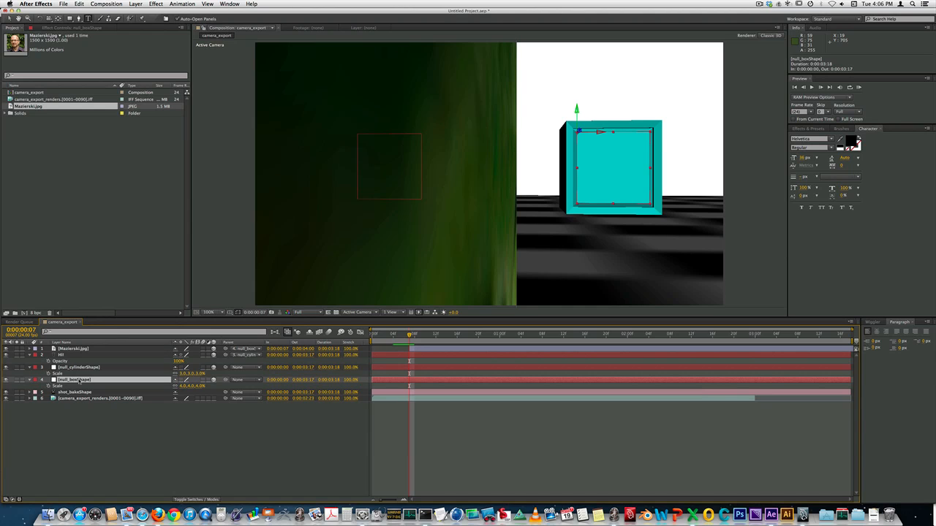
left_click(79, 351)
key("s")
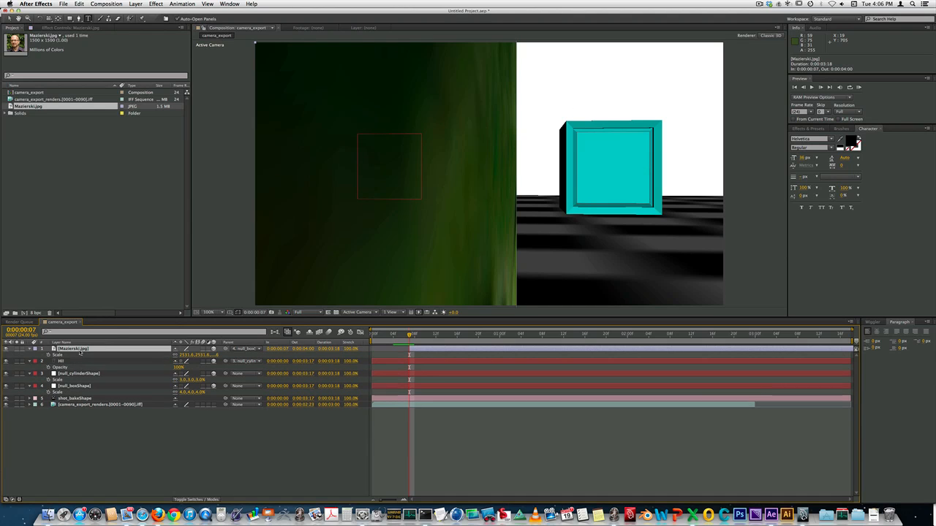
left_click(183, 355)
type("4.0,4.0,4.0")
key("Return")
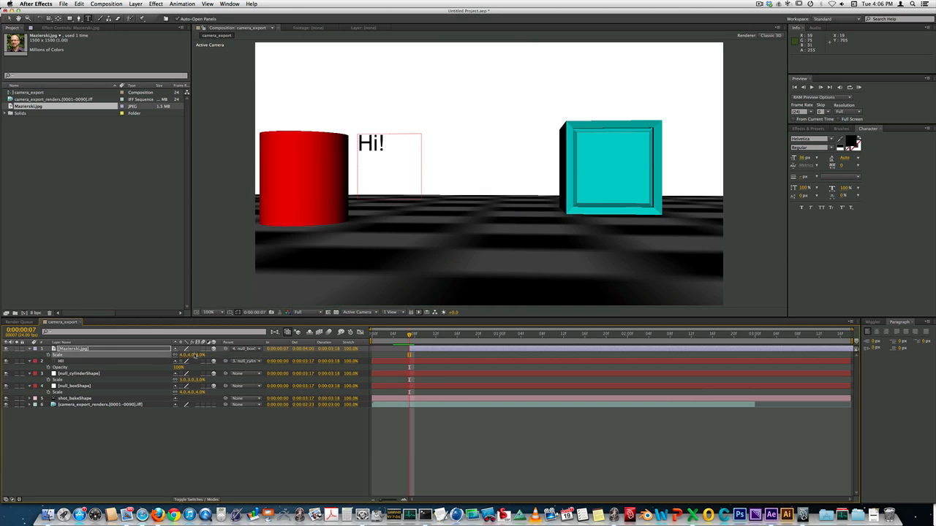
Set the portrait layer's X, Y and Z position values to 0
key("p")
left_click(179, 355)
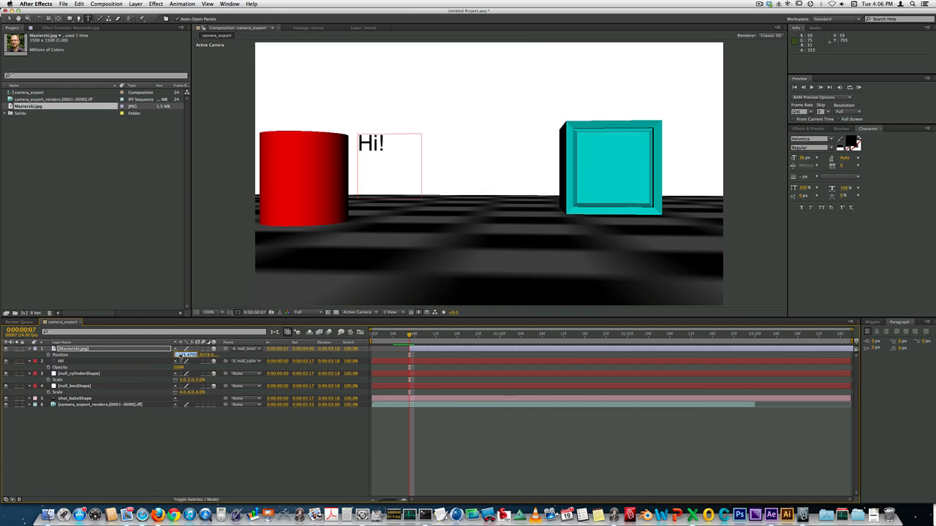
type("0")
key("Return")
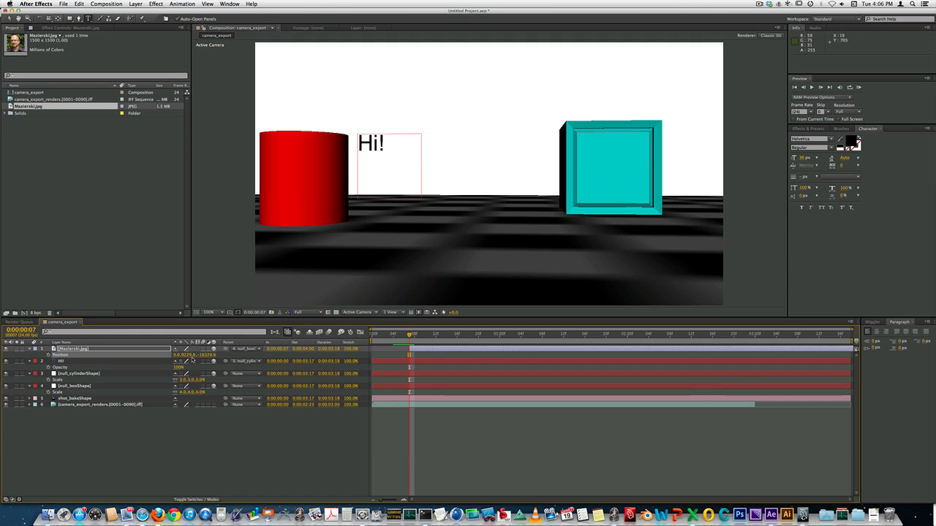
left_click(187, 355)
type("0")
key("Return")
left_click(197, 355)
type("0")
key("Return")
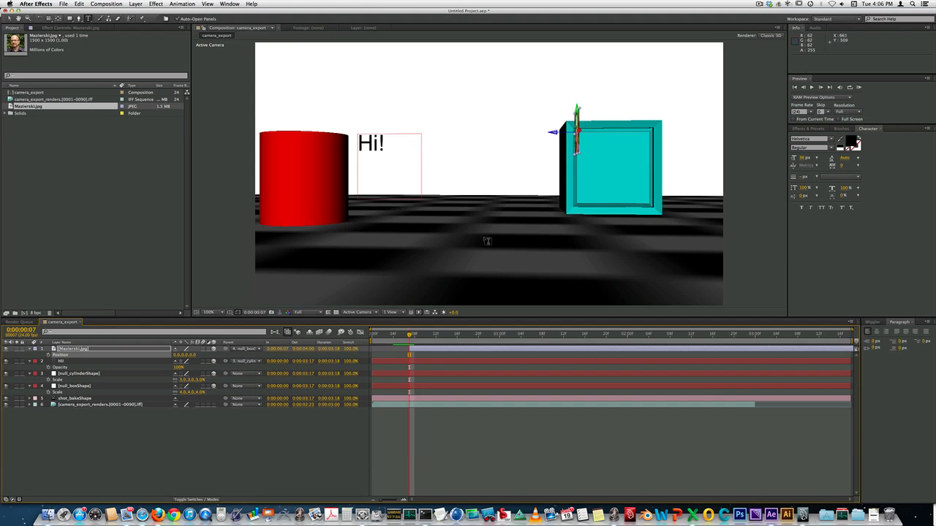
Set the portrait layer's Y orientation to 0° so that the image faces the camera
key("r")
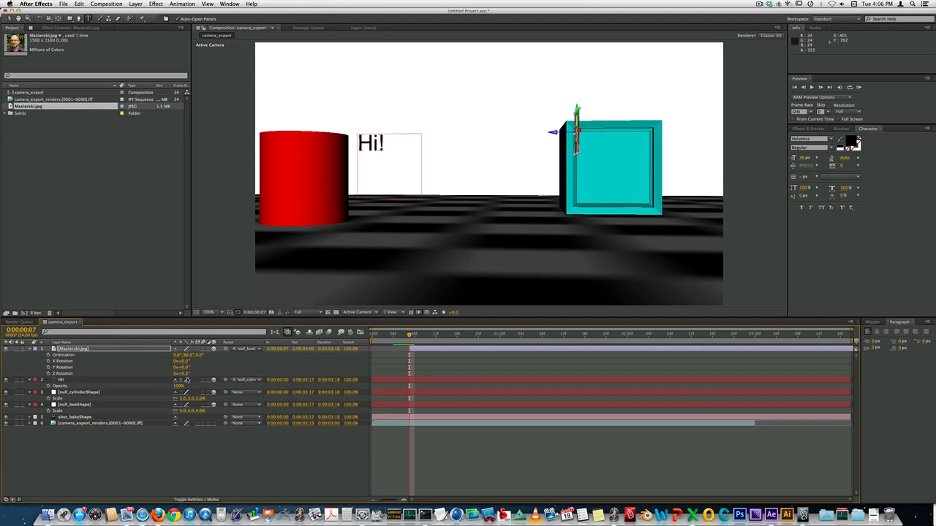
left_click(189, 355)
type("0")
key("Return")
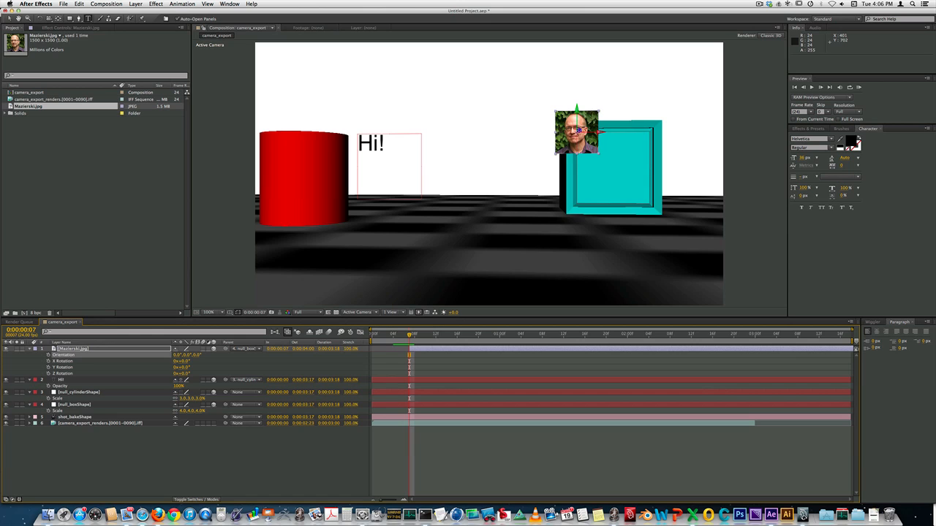
Move the portrait layer's anchor point to the image's upper-left corner by setting its X and Y values to 0
key("a")
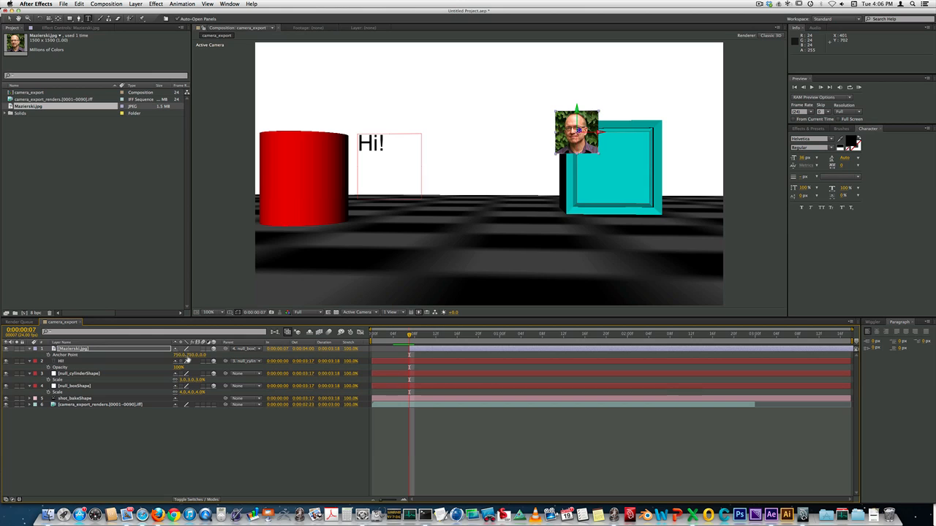
left_click_drag(193, 356, 41, 358)
left_click(193, 355)
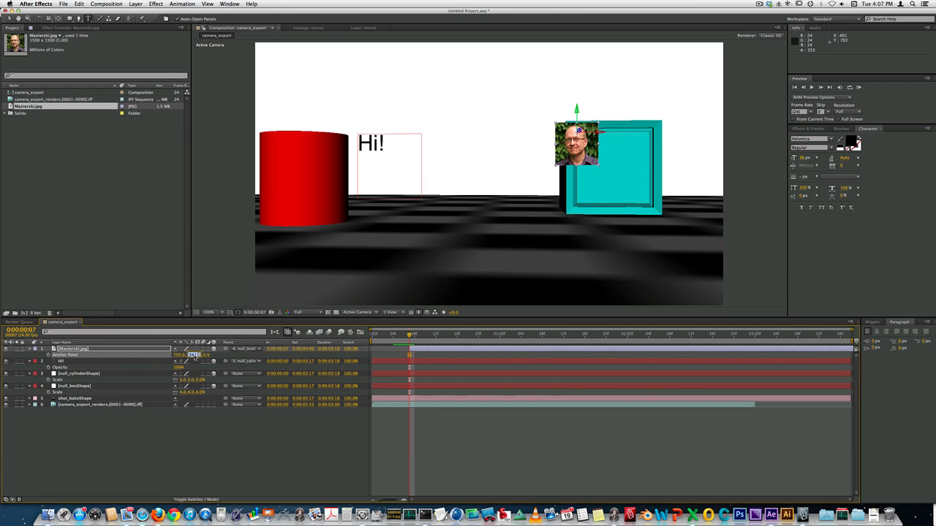
type("0")
key("Return")
left_click(178, 355)
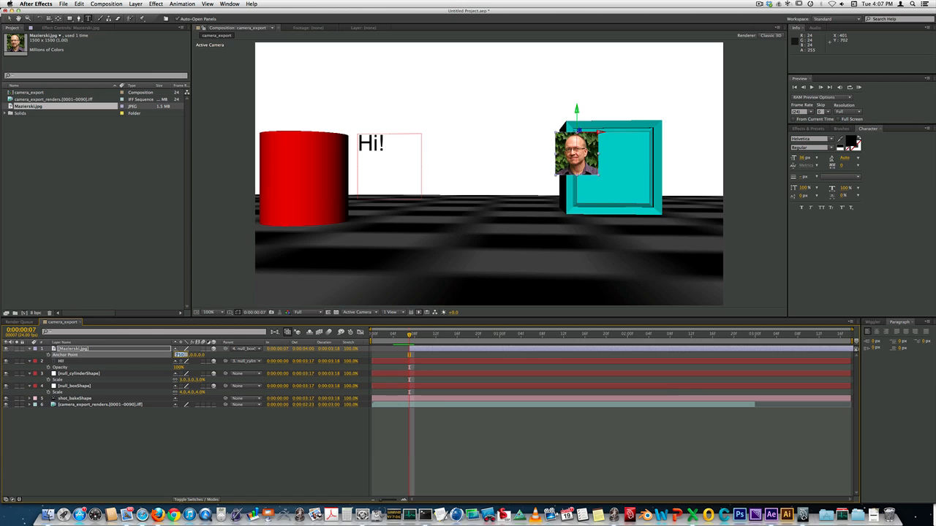
type("0")
key("Return")
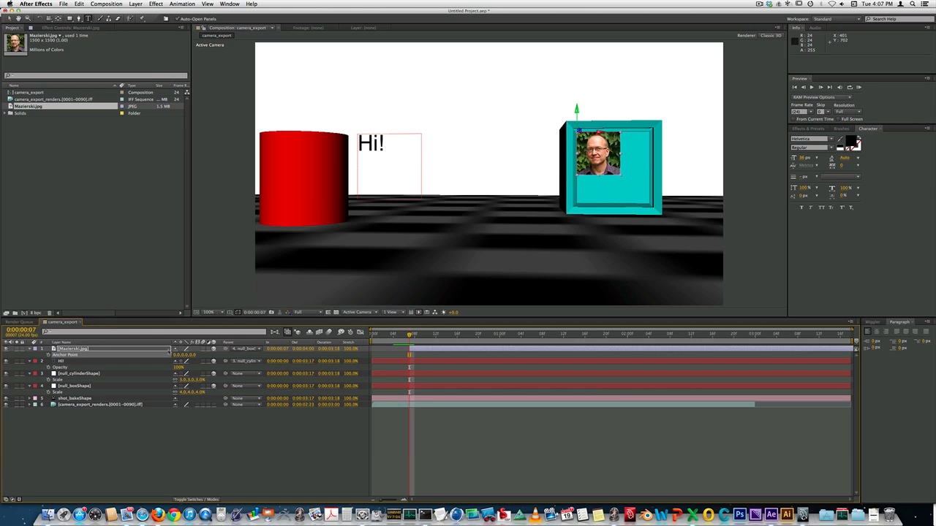
Enlarge the portrait layer to fit inside the box's frame, with a final scale of 6.7% on all axes
left_click(76, 350)
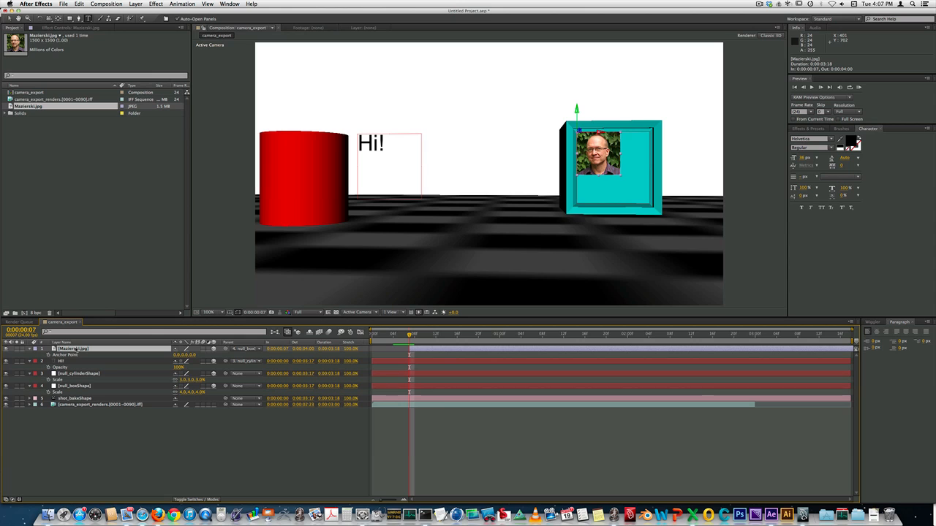
key("s")
left_click(183, 355)
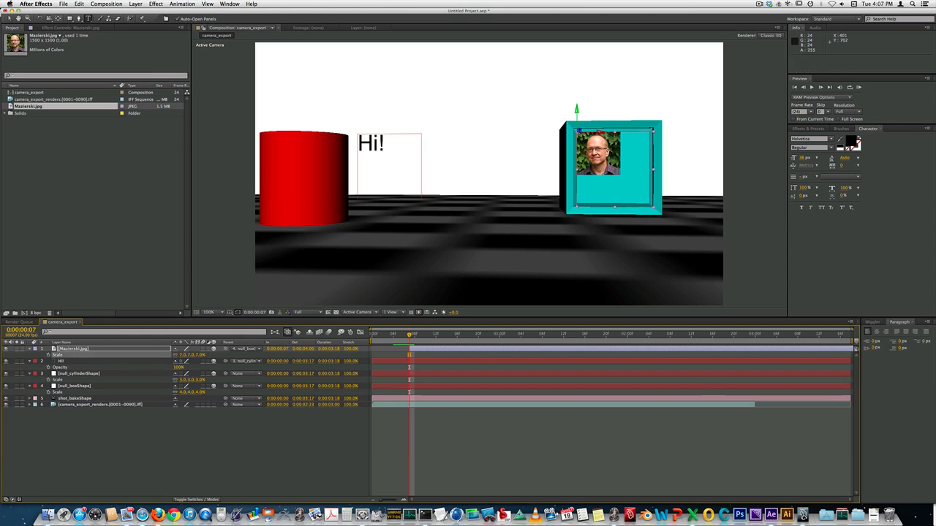
type("7")
key("Return")
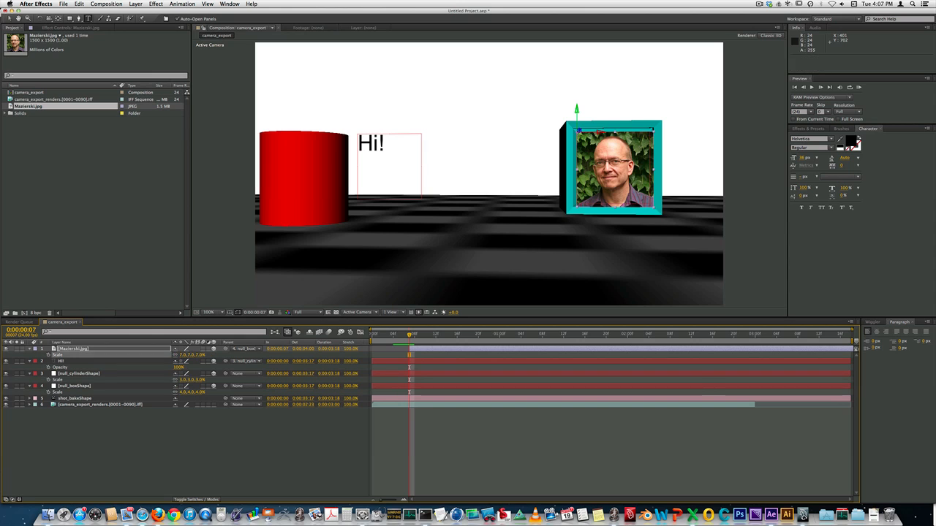
left_click(183, 356)
type("6.7")
key("Return")
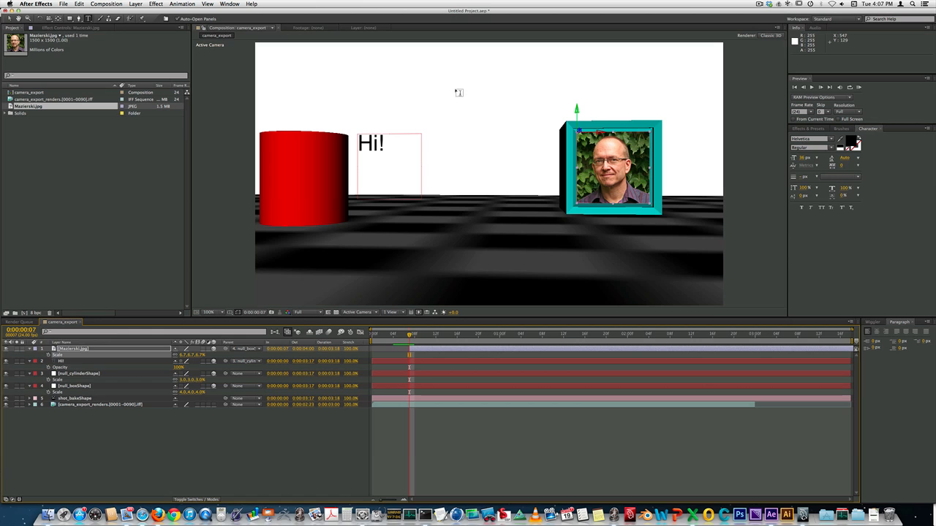
Shift the portrait layer to start at 0:00:00:00 and delete the stray empty text layer
left_click(204, 269)
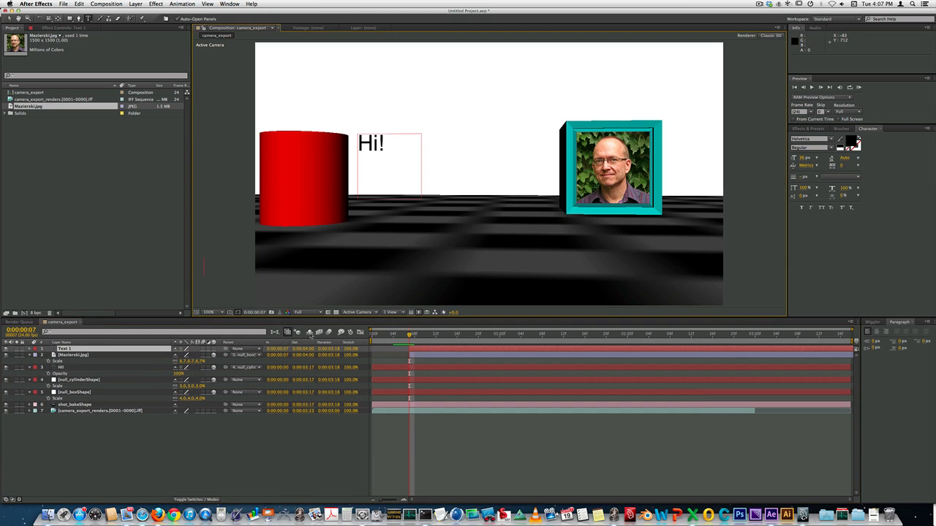
left_click(391, 356)
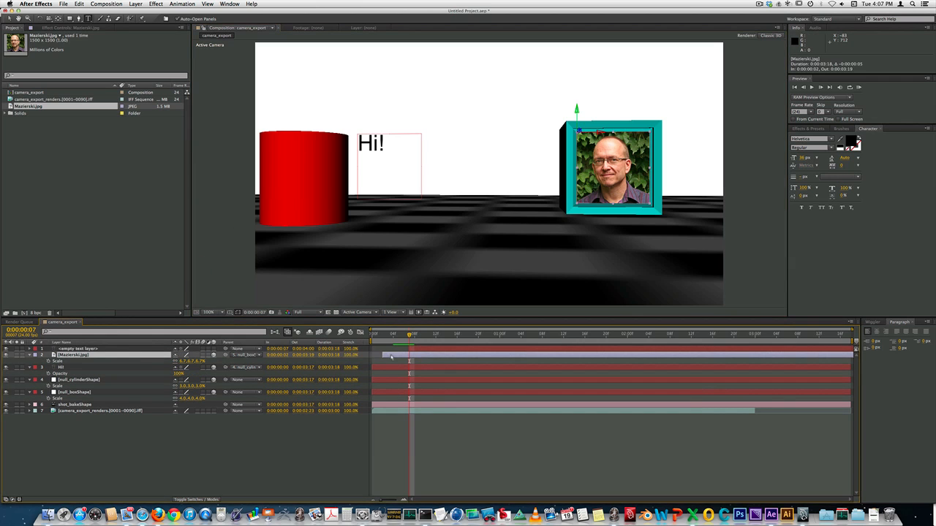
left_click_drag(392, 356, 380, 356)
left_click(418, 349)
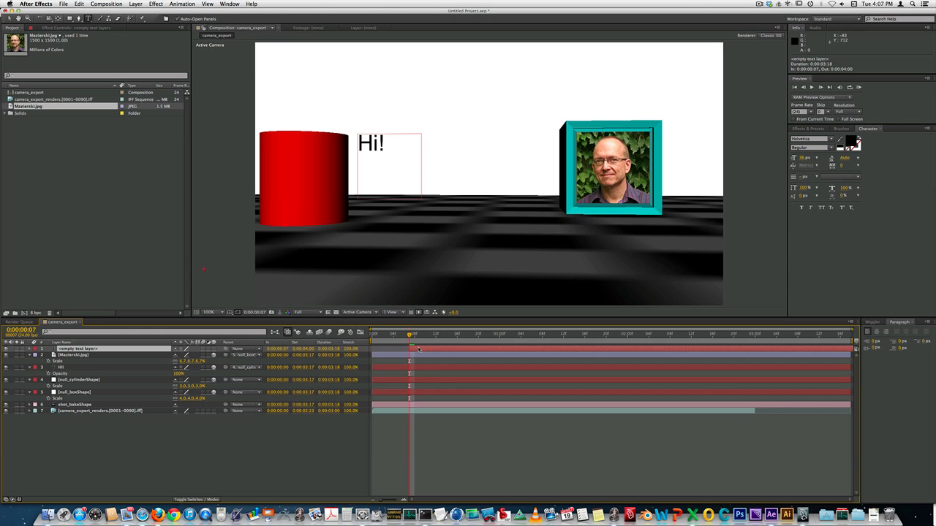
key("Delete")
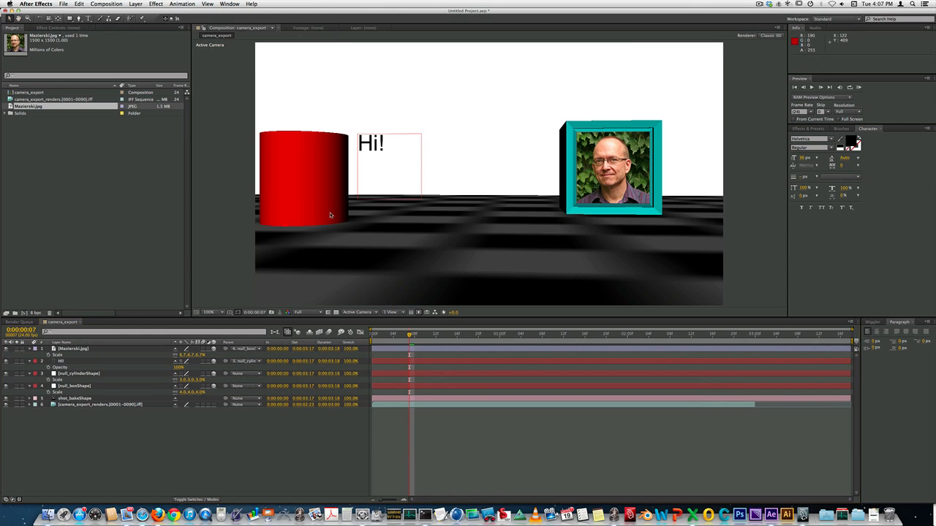
Preview how the Hi! text and portrait follow the camera move, and return to 0:00:00:00
key("space")
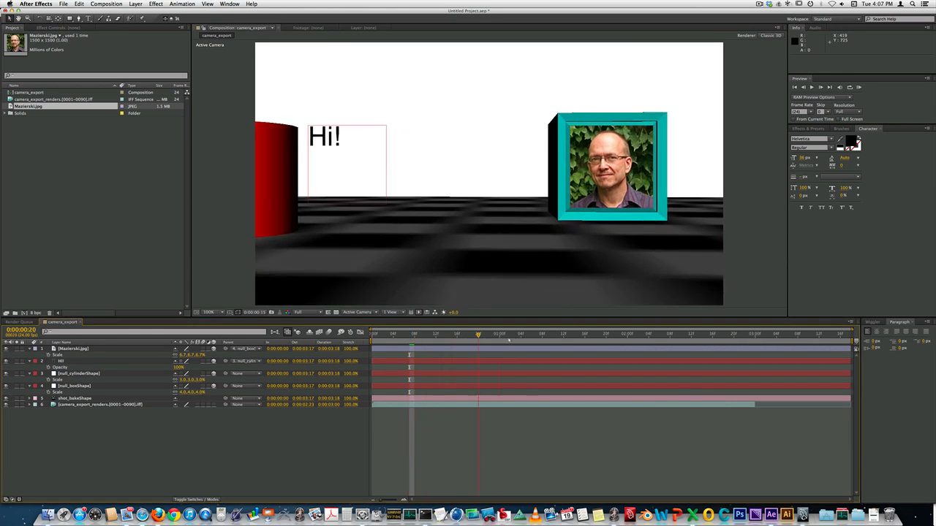
left_click_drag(509, 339, 369, 338)
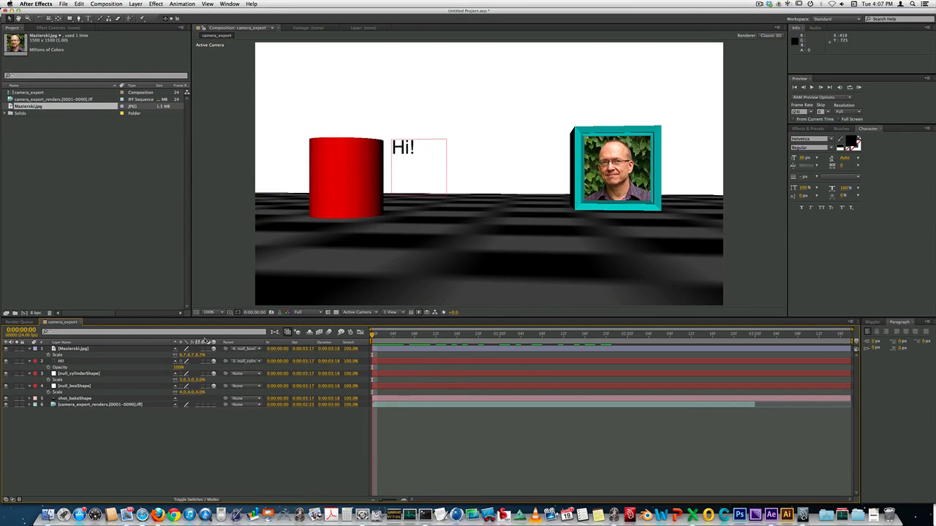
Test the portrait layer's opacity at 0:00:00:00, leaving it at 100%
left_click(146, 348)
key("t")
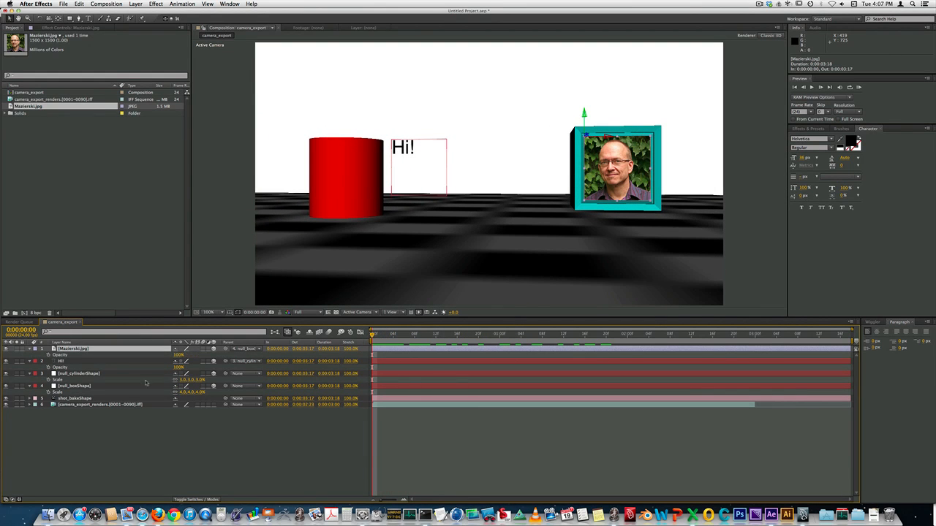
left_click_drag(178, 355, 220, 359)
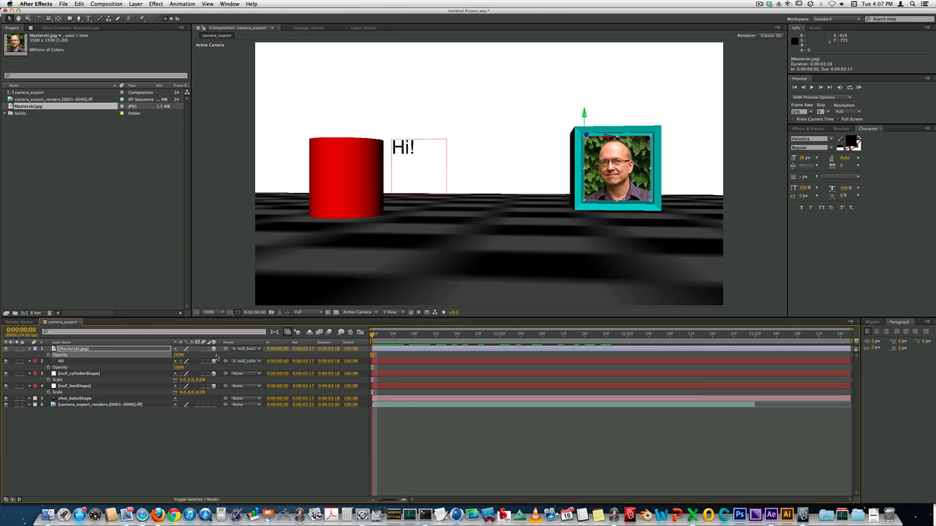
Switch to Maya and show the list of Sunday pipeline commands
key("super+Tab")
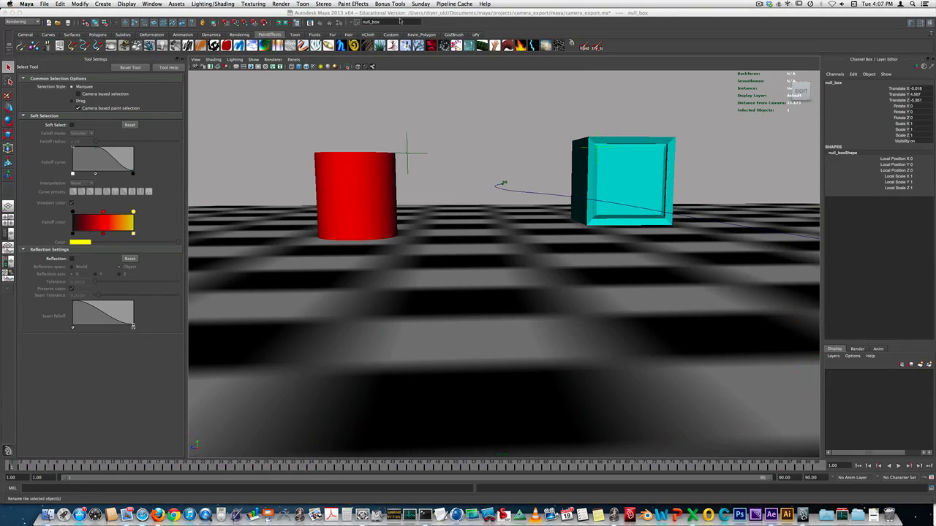
left_click(420, 3)
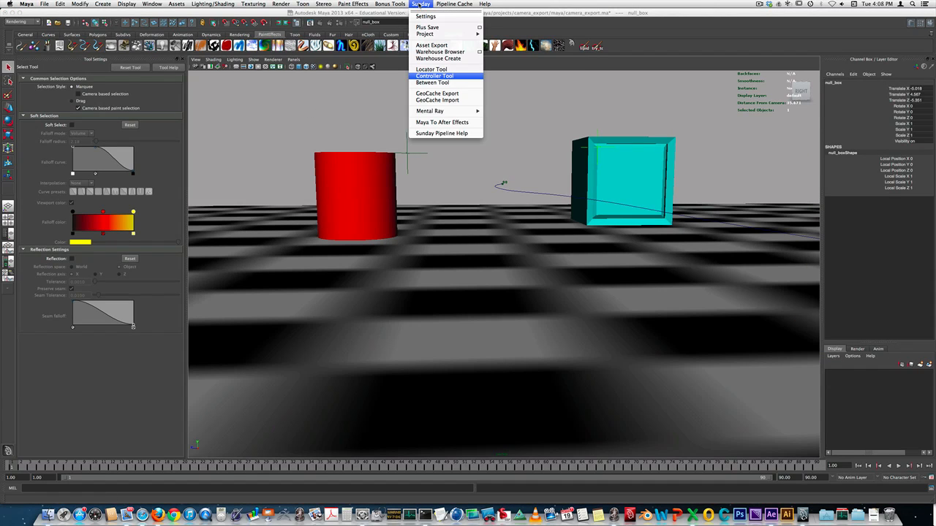